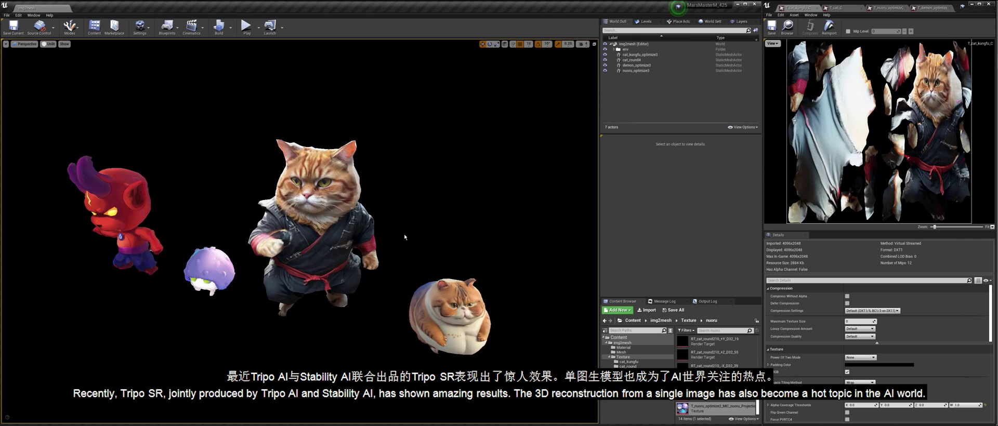
# Select the cat_kungfu mesh, frame the round cat, and examine both models from several angles
pyautogui.click(631, 55)
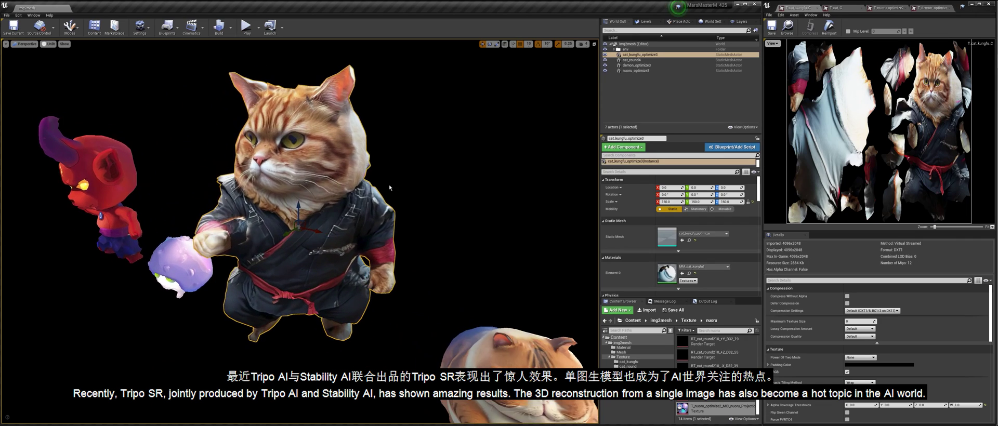
pyautogui.moveTo(467, 260); pyautogui.dragTo(278, 252)
pyautogui.click(499, 292)
pyautogui.press('f')
pyautogui.moveTo(500, 293); pyautogui.dragTo(383, 252)
pyautogui.scroll(-5, 407, 267)
# Frame the other characters up to the red demon, examine them from several angles, and clear the selection
pyautogui.click(328, 206)
pyautogui.press('f')
pyautogui.moveTo(345, 225)
pyautogui.mouseDown()
pyautogui.moveTo(340, 213)
pyautogui.moveTo(307, 237)
pyautogui.moveTo(182, 213)
pyautogui.moveTo(332, 228)
pyautogui.mouseUp()
pyautogui.scroll(-5, 333, 229)
pyautogui.click(175, 138)
pyautogui.press('f')
pyautogui.moveTo(174, 137); pyautogui.dragTo(245, 140)
pyautogui.scroll(-6, 428, 243)
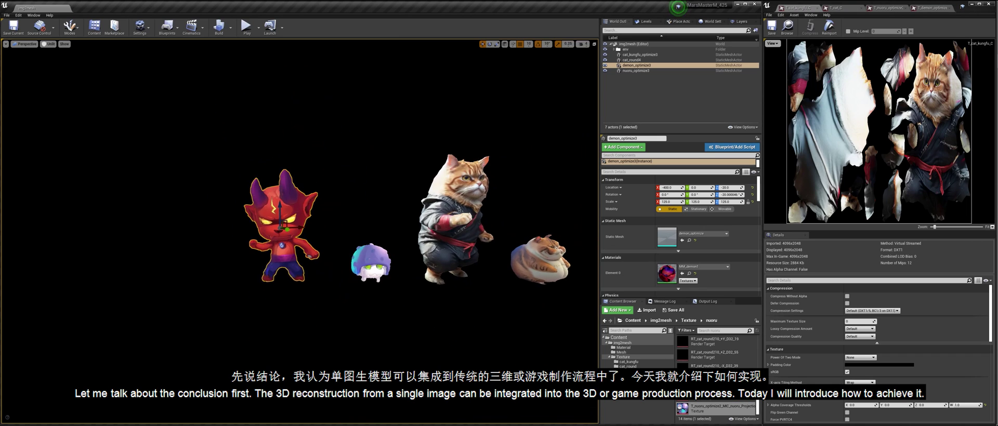
pyautogui.press('Escape')
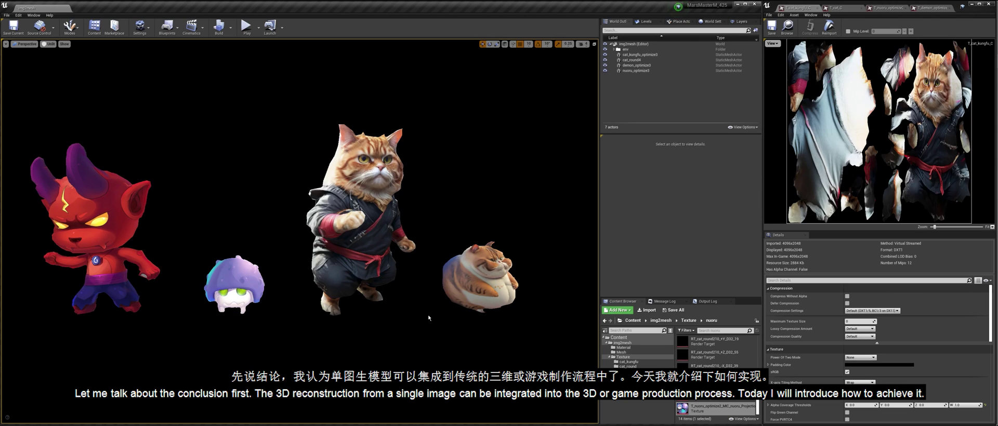
pyautogui.scroll(-2, 428, 317)
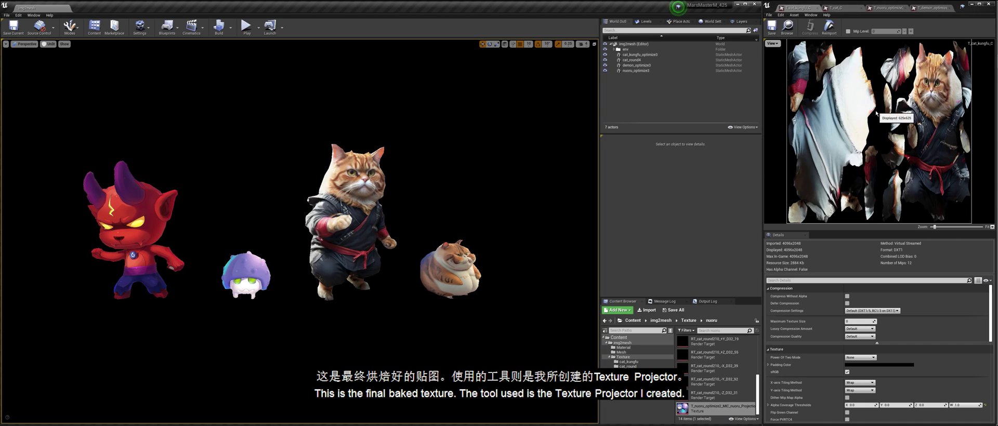
# View the baked textures of the round cat, nuonu and demon models, and return to the kungfu cat's texture
pyautogui.click(836, 8)
pyautogui.click(797, 8)
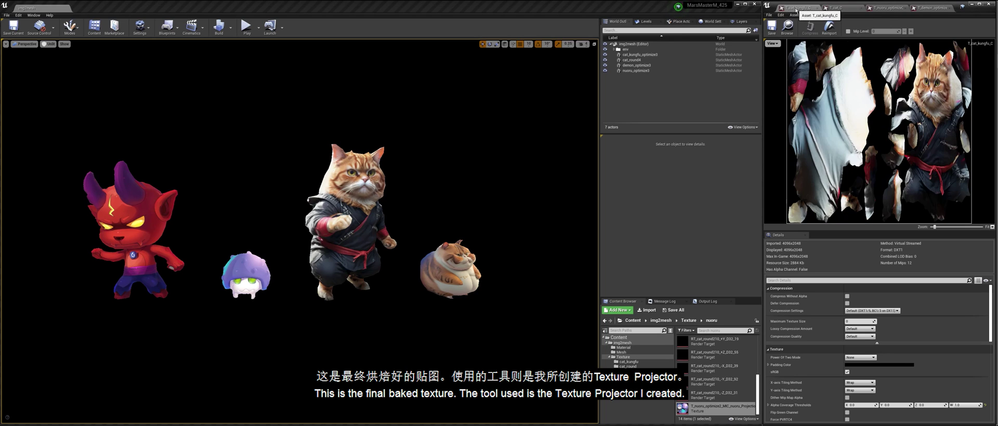
pyautogui.click(853, 8)
pyautogui.click(886, 8)
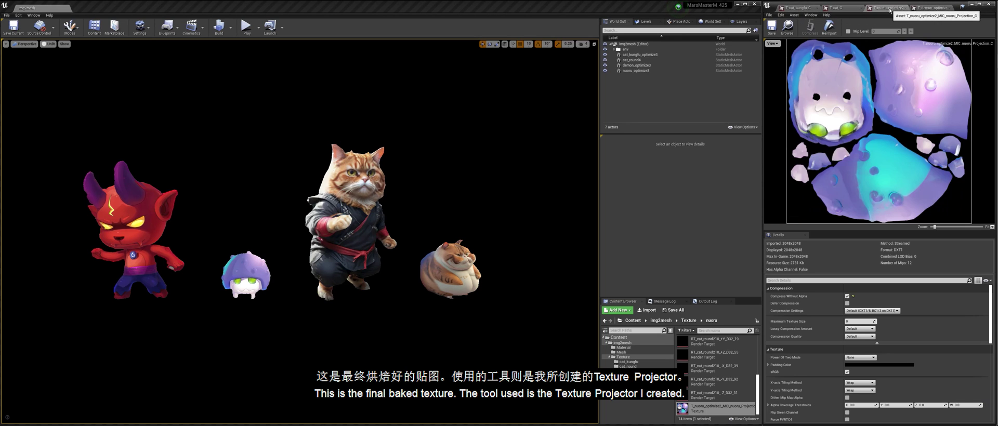
pyautogui.click(932, 8)
pyautogui.click(797, 7)
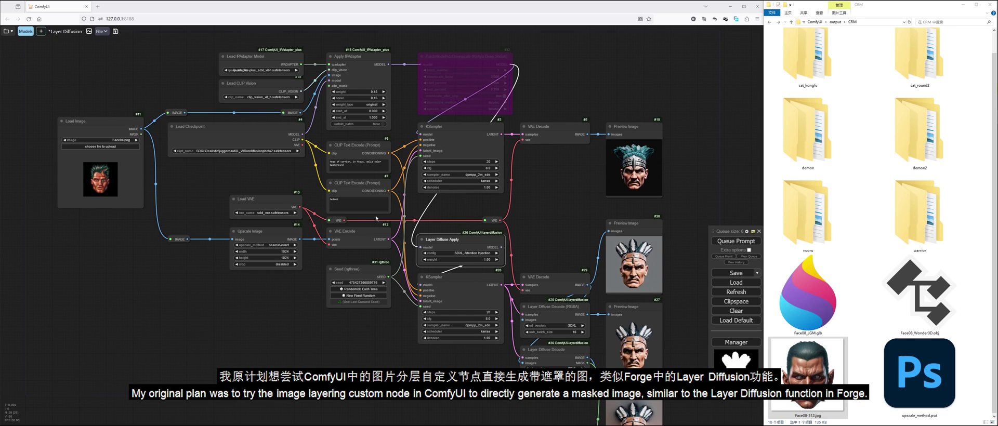
# In ComfyUI, examine the Layer Diffusion workflow and compare the original preview image with the Layer Diffuse outputs
pyautogui.scroll(3, 436, 256)
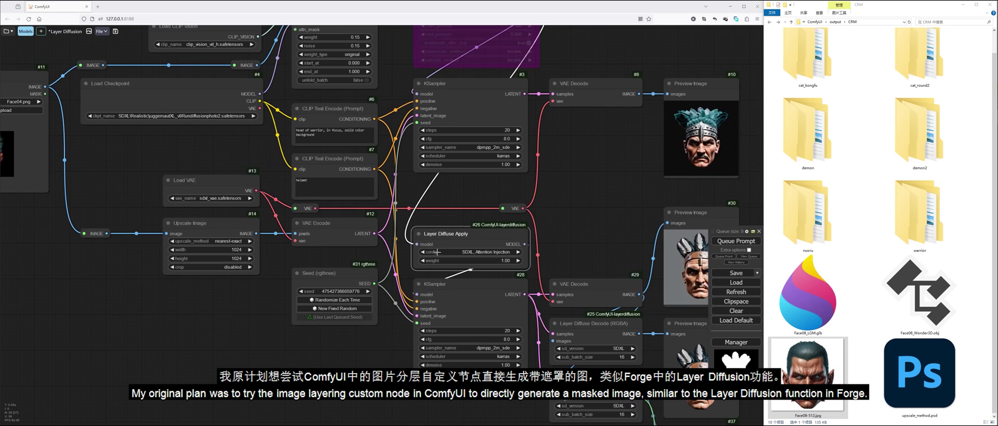
pyautogui.scroll(-6, 452, 240)
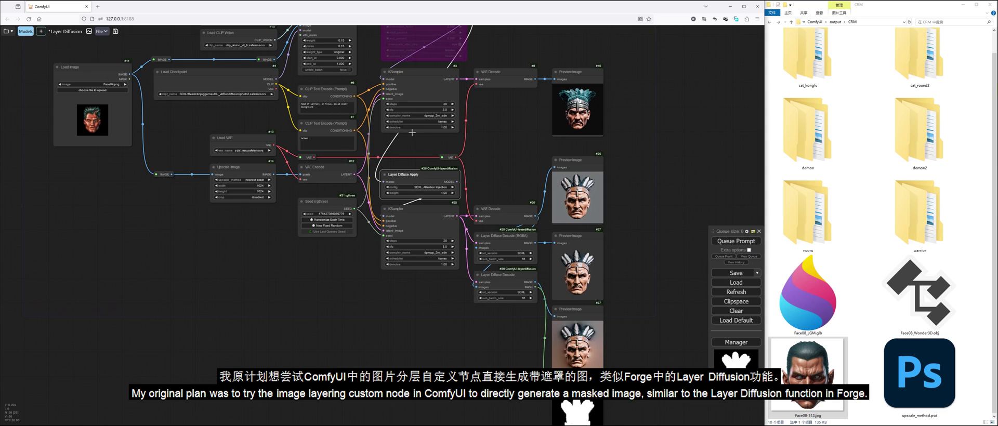
pyautogui.scroll(3, 640, 136)
pyautogui.scroll(3, 563, 188)
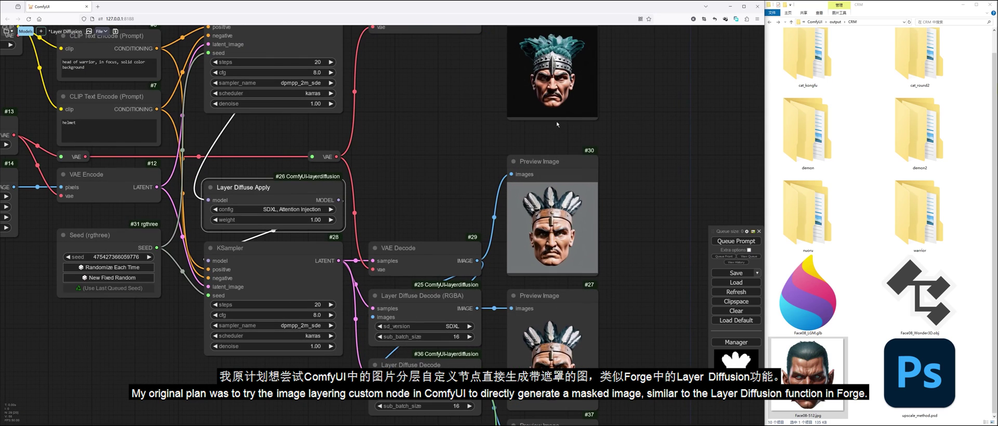
pyautogui.scroll(3, 629, 188)
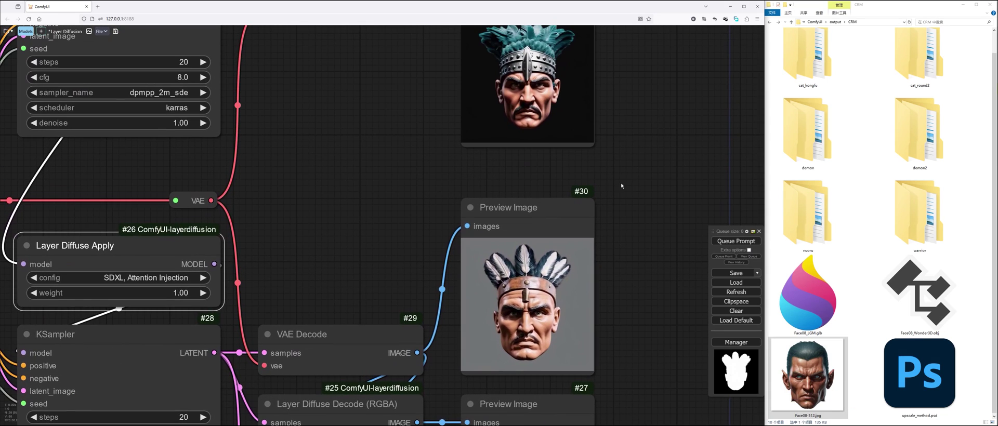
pyautogui.scroll(-3, 623, 293)
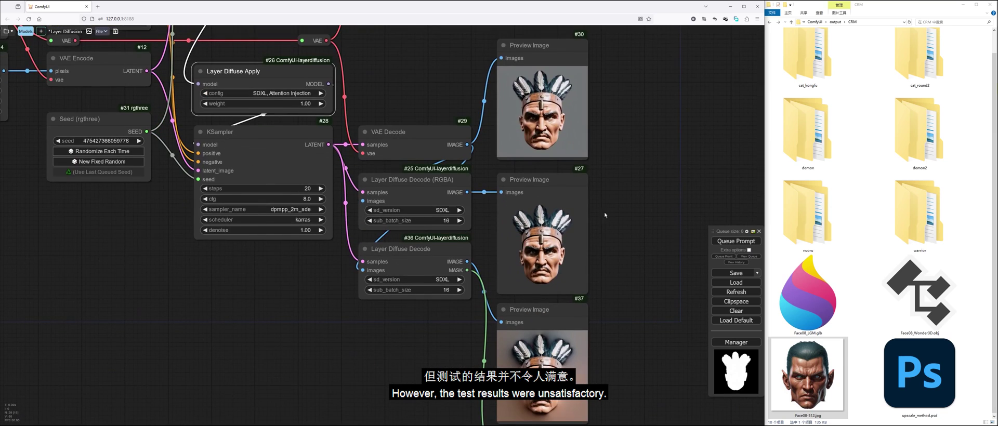
pyautogui.moveTo(604, 215); pyautogui.dragTo(610, 138)
pyautogui.moveTo(612, 263); pyautogui.dragTo(616, 337)
pyautogui.moveTo(612, 143); pyautogui.dragTo(615, 310)
pyautogui.moveTo(614, 177); pyautogui.dragTo(672, 129)
pyautogui.scroll(-2, 498, 171)
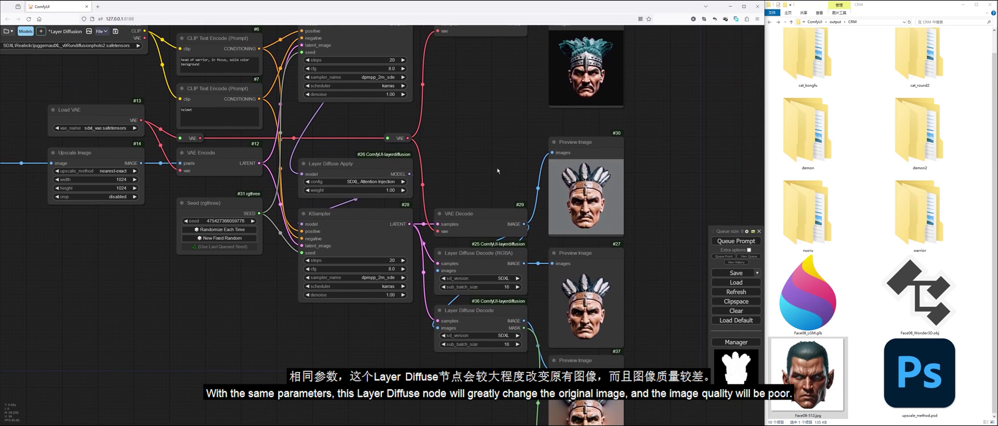
# Set the Layer Diffuse Apply weight to 0.50, run the workflow, and check the preview images
pyautogui.click(394, 191)
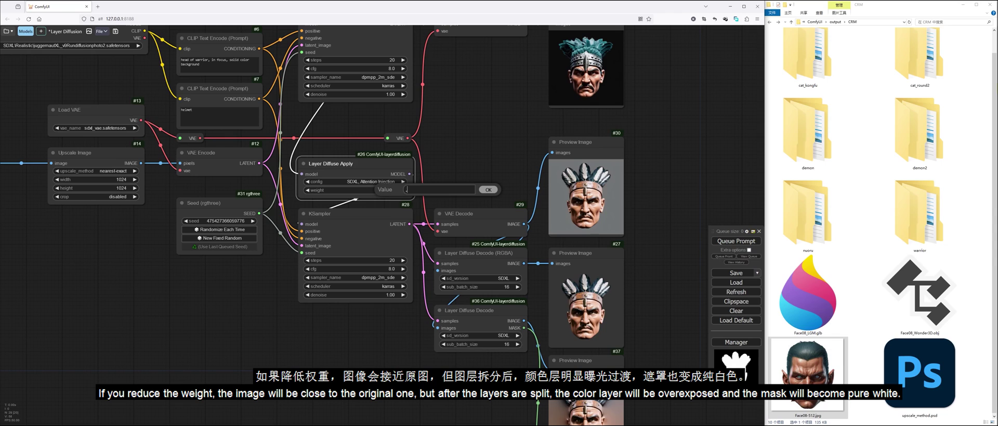
pyautogui.press('Return')
pyautogui.click(730, 242)
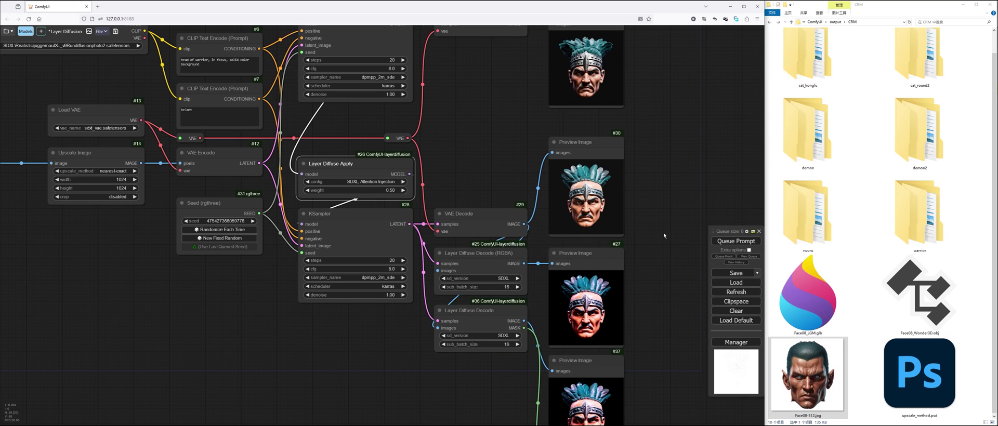
pyautogui.scroll(4, 663, 249)
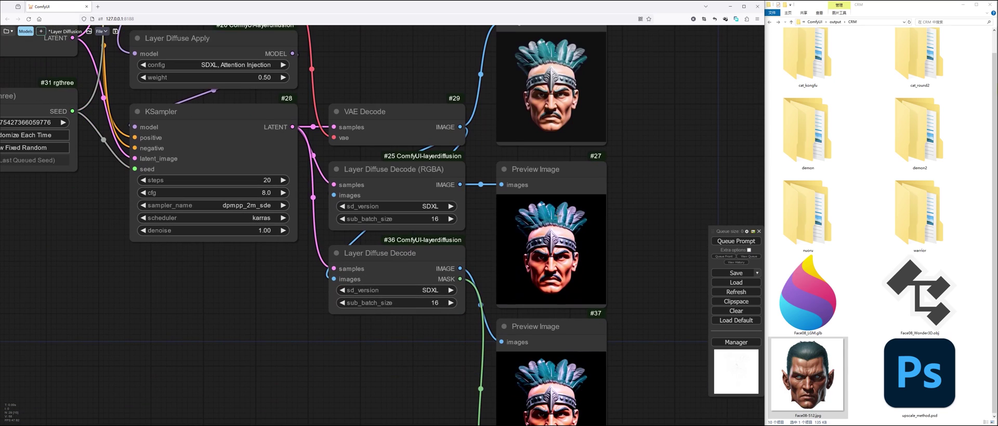
pyautogui.scroll(-4, 621, 364)
pyautogui.moveTo(621, 400); pyautogui.dragTo(629, 291)
pyautogui.moveTo(642, 163); pyautogui.dragTo(670, 296)
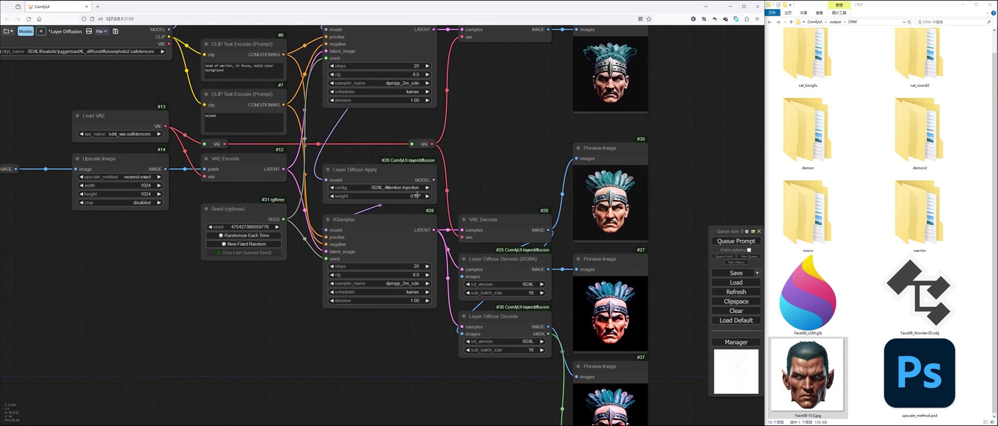
# Set the Layer Diffuse Apply weight to 1.00
pyautogui.click(416, 197)
pyautogui.write('1')
pyautogui.press('Return')
# Set denoise to 0.80 in both KSampler nodes and run the workflow
pyautogui.click(412, 302)
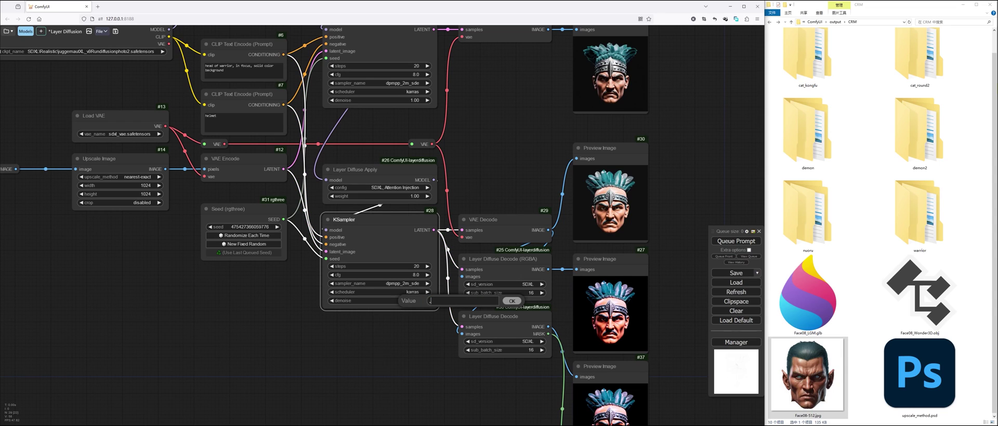
pyautogui.write('.8')
pyautogui.press('Return')
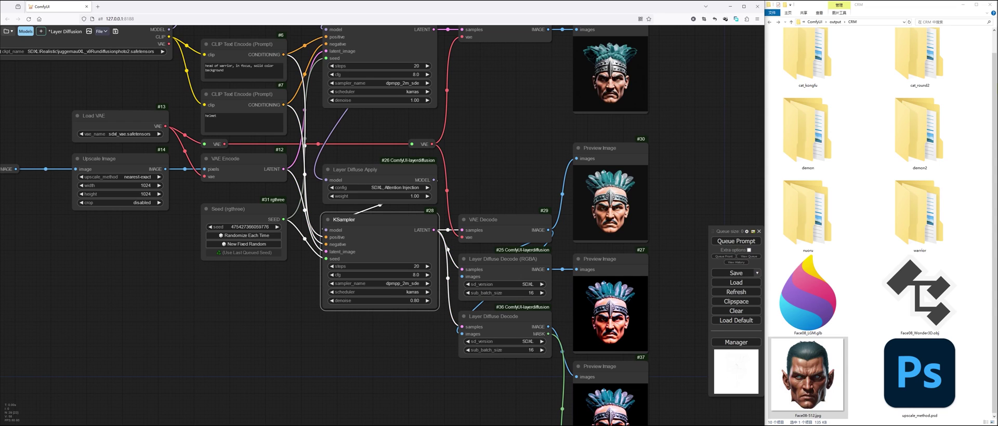
pyautogui.click(419, 100)
pyautogui.write('.8')
pyautogui.press('Return')
pyautogui.click(736, 241)
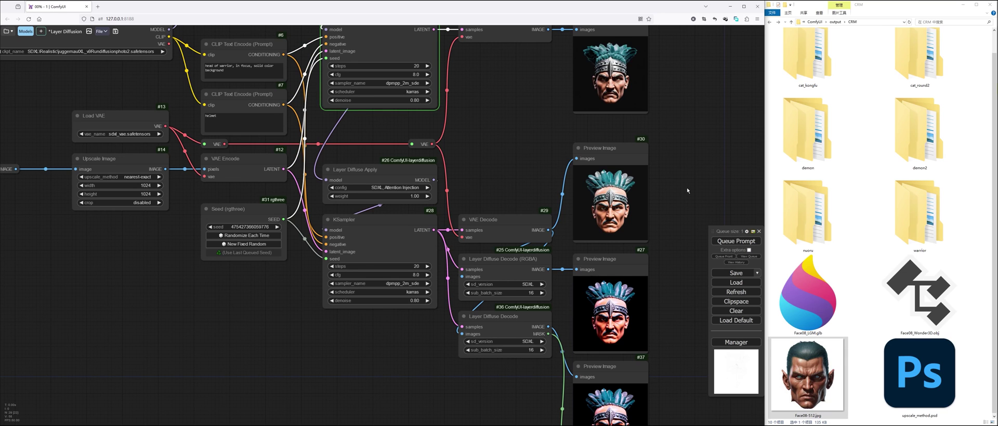
# Follow the workflow run and inspect the regenerated preview images and mask preview up close
pyautogui.scroll(-1, 687, 191)
pyautogui.moveTo(687, 154); pyautogui.dragTo(685, 227)
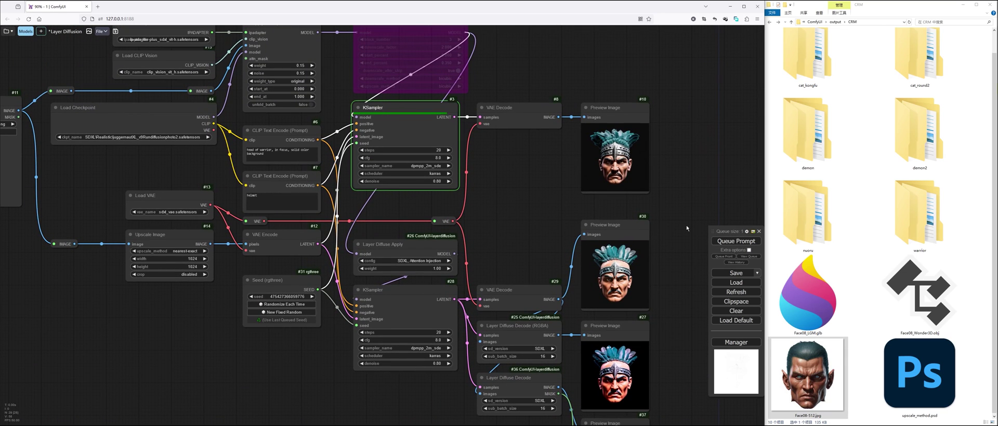
pyautogui.moveTo(669, 356); pyautogui.dragTo(667, 196)
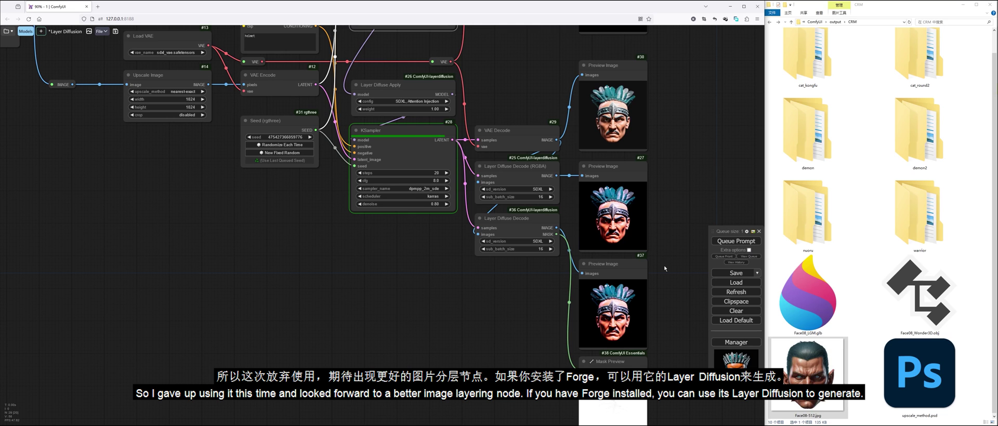
pyautogui.moveTo(661, 280); pyautogui.dragTo(620, 221)
pyautogui.scroll(1, 624, 219)
pyautogui.scroll(3, 620, 221)
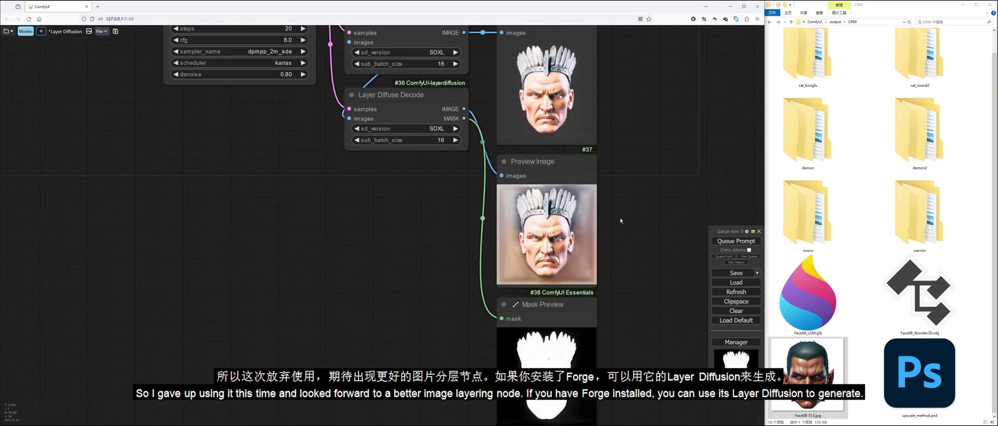
pyautogui.scroll(5, 508, 200)
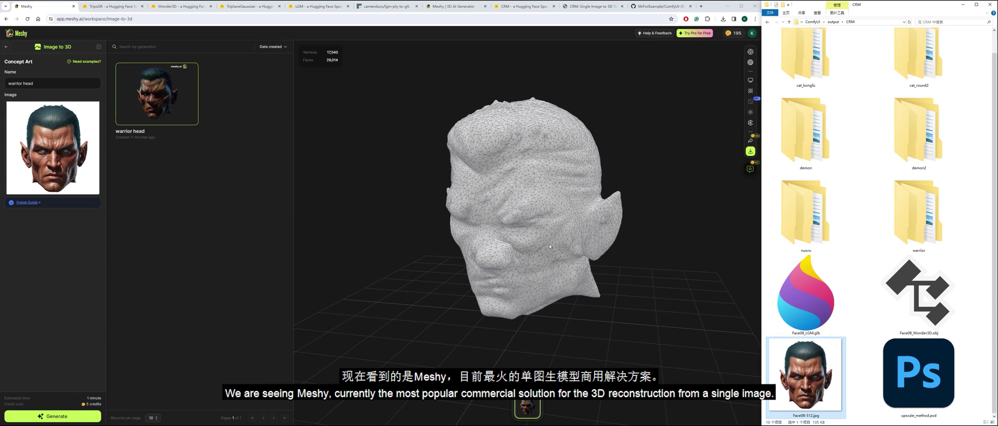
# In Meshy, rotate the warrior head mesh, then view the source image Face08-512.jpg enlarged and close it
pyautogui.moveTo(532, 246)
pyautogui.mouseDown()
pyautogui.moveTo(557, 241)
pyautogui.moveTo(525, 242)
pyautogui.mouseUp()
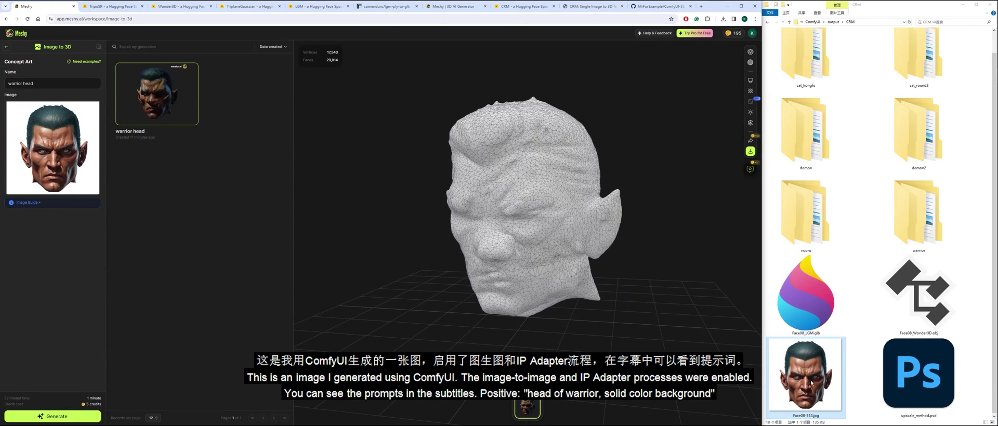
pyautogui.doubleClick(808, 383)
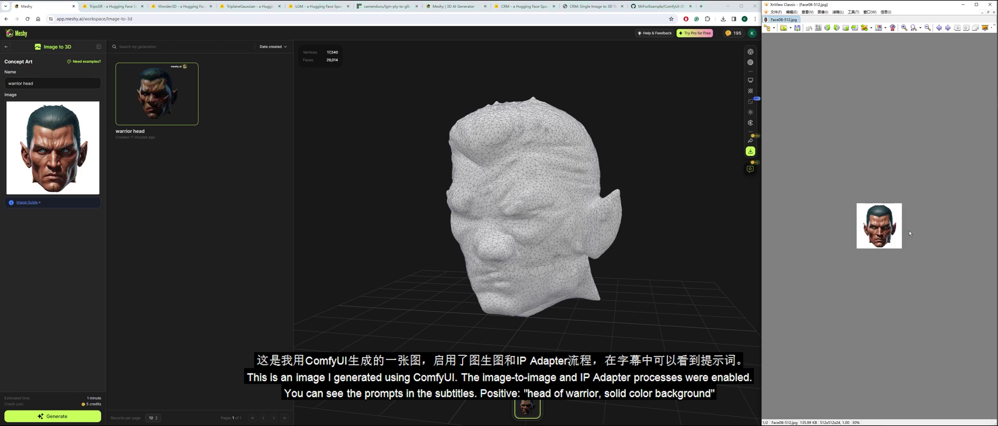
pyautogui.scroll(2, 909, 233)
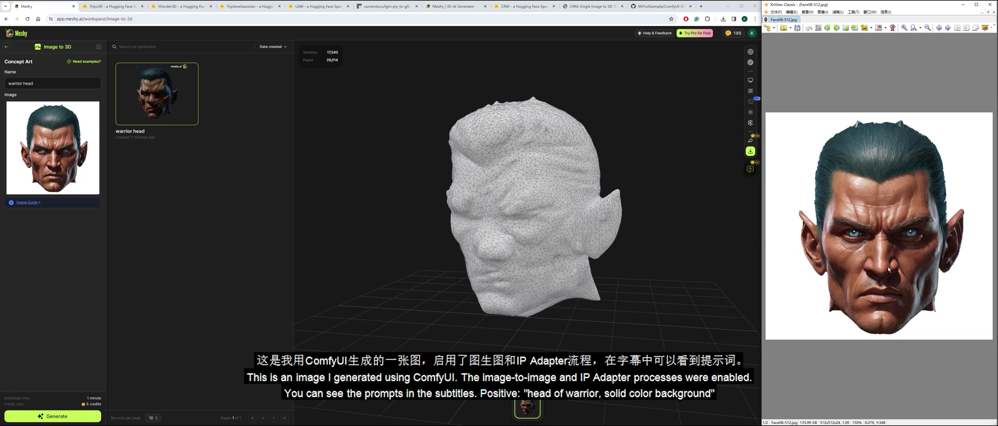
pyautogui.click(990, 5)
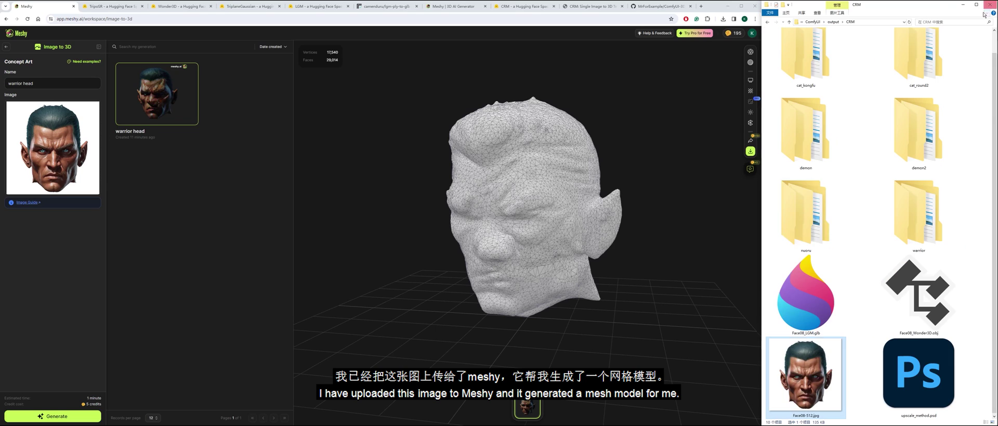
# Inspect the warrior head model from several angles, hiding the wireframe and showing its texture
pyautogui.moveTo(430, 258); pyautogui.dragTo(535, 270)
pyautogui.scroll(3, 567, 242)
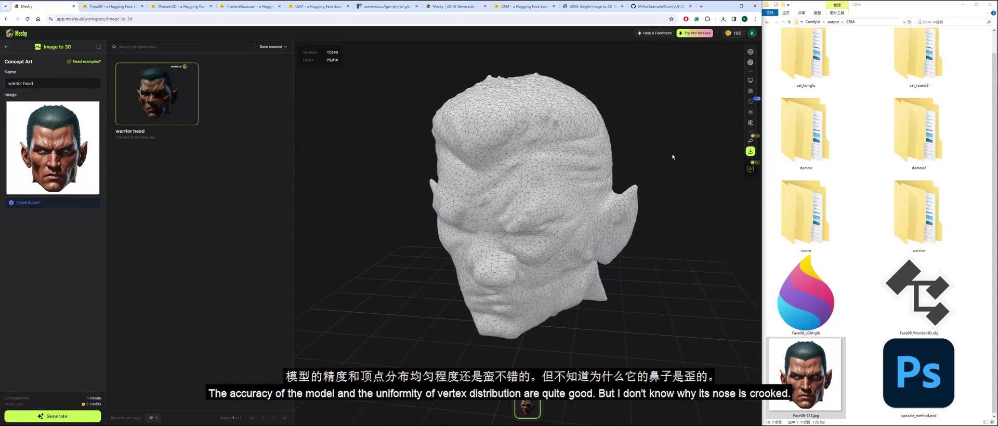
pyautogui.click(750, 52)
pyautogui.moveTo(541, 197); pyautogui.dragTo(489, 187)
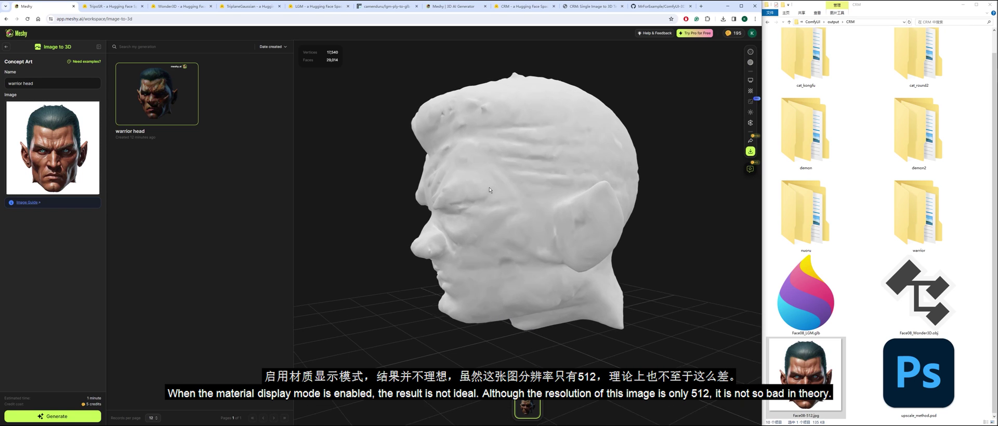
pyautogui.click(750, 62)
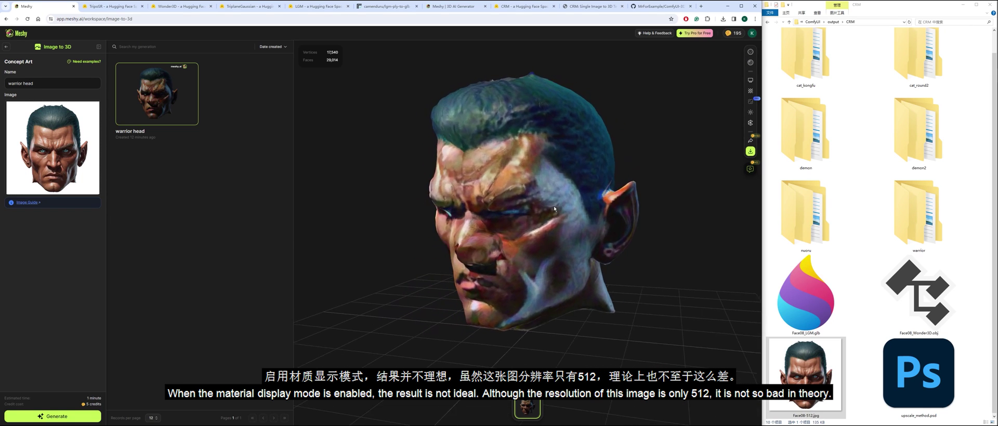
pyautogui.scroll(-3, 554, 209)
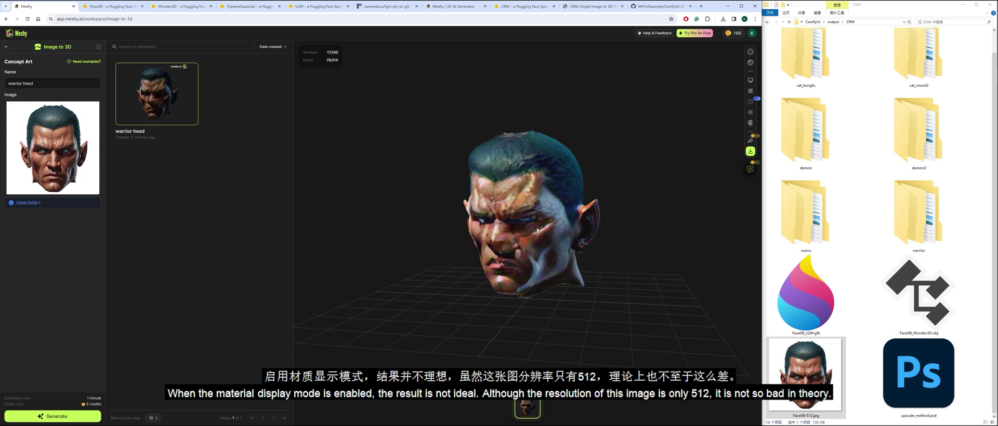
pyautogui.moveTo(537, 230)
pyautogui.mouseDown()
pyautogui.moveTo(577, 216)
pyautogui.moveTo(531, 202)
pyautogui.moveTo(528, 236)
pyautogui.moveTo(560, 245)
pyautogui.moveTo(543, 231)
pyautogui.moveTo(563, 226)
pyautogui.moveTo(547, 223)
pyautogui.mouseUp()
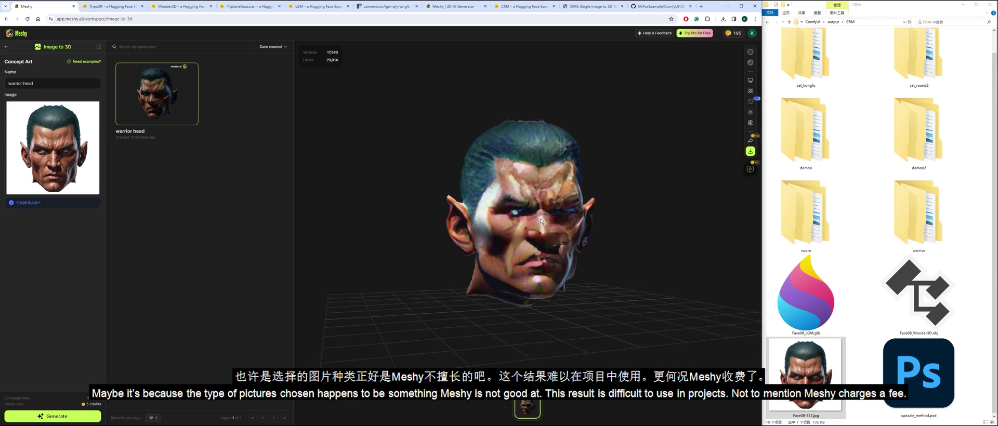
# Switch to the TripoSR demo and rotate the generated warrior head model to examine it
pyautogui.click(102, 6)
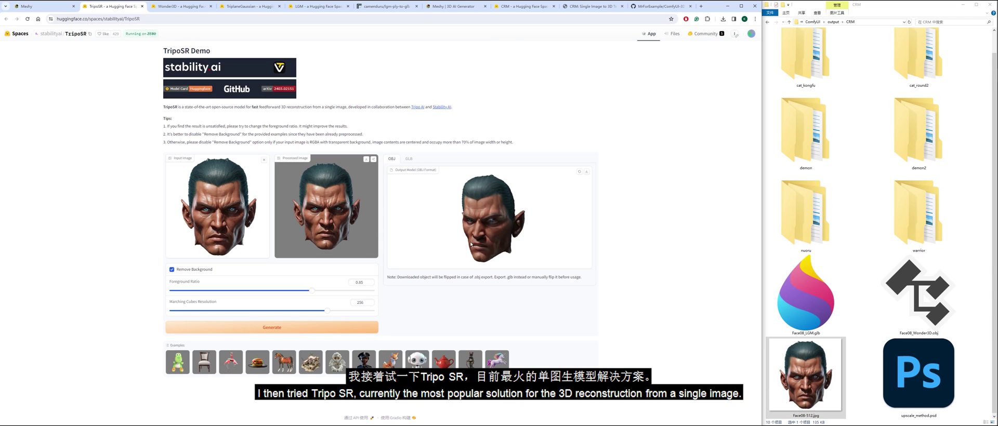
pyautogui.moveTo(477, 238); pyautogui.dragTo(544, 228)
pyautogui.moveTo(474, 180); pyautogui.dragTo(487, 221)
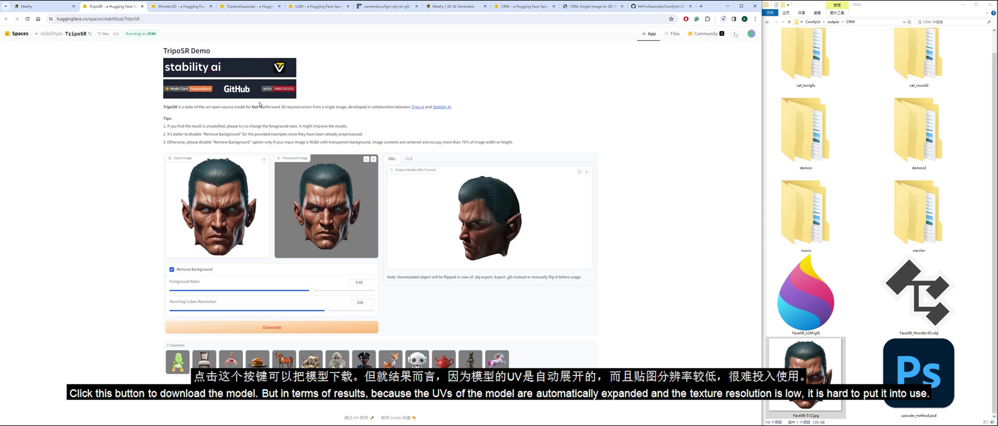
# Switch to the Wonder3D demo and review the generated multi-view color images and normal maps of the warrior head
pyautogui.click(181, 7)
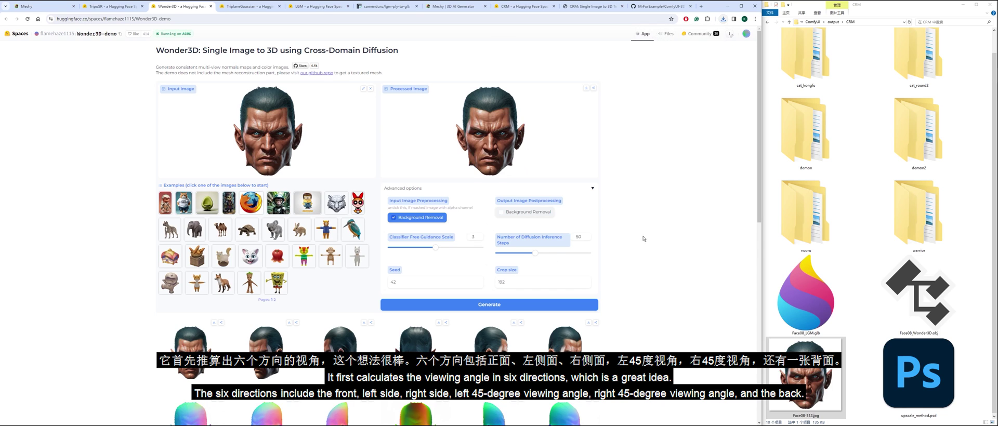
pyautogui.scroll(-3, 642, 239)
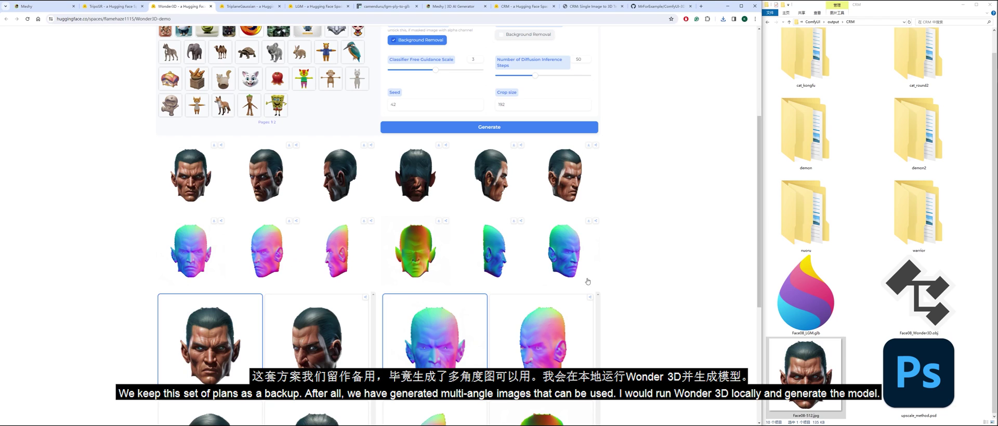
pyautogui.scroll(-5, 627, 298)
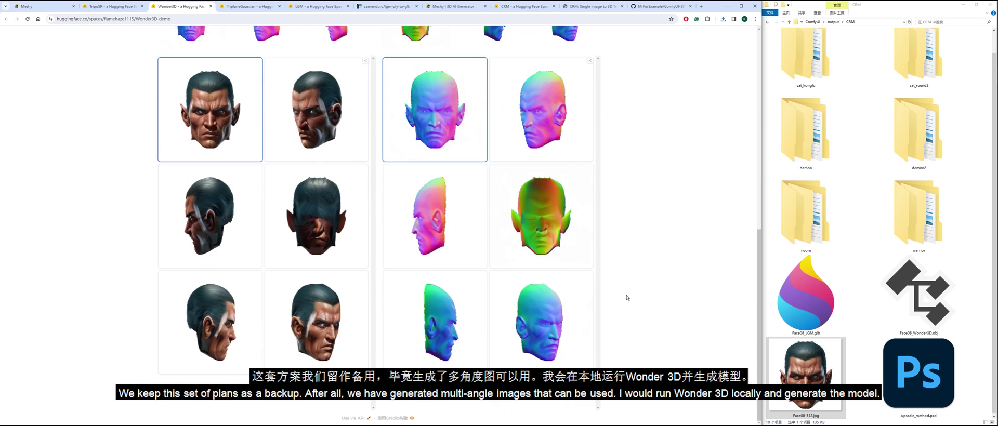
pyautogui.scroll(5, 632, 296)
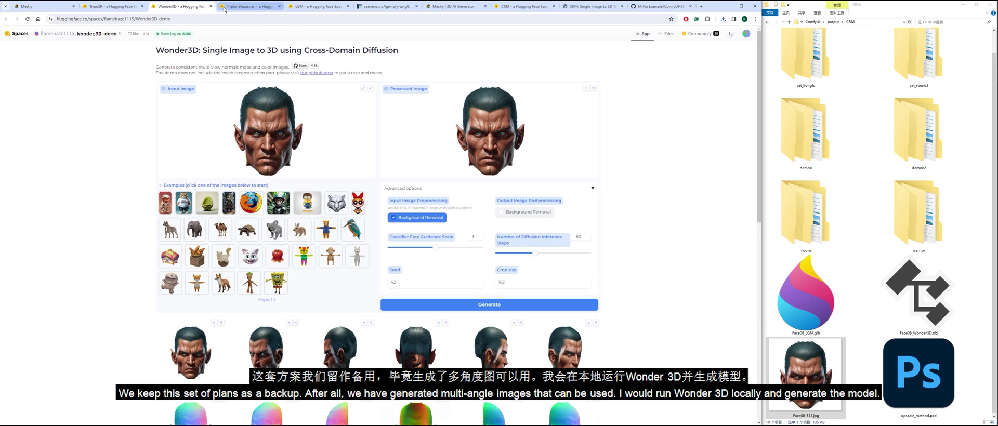
# Open the TriplaneGaussian demo, rotate the reconstructed warrior head model and check its rendered video
pyautogui.click(245, 8)
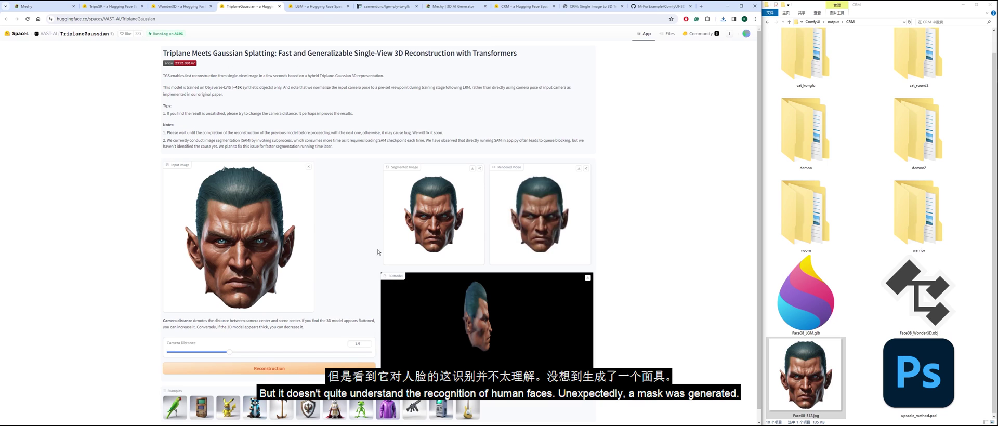
pyautogui.moveTo(479, 336); pyautogui.dragTo(628, 330)
pyautogui.rightClick(629, 330)
pyautogui.moveTo(520, 338); pyautogui.dragTo(434, 344)
pyautogui.scroll(-3, 437, 341)
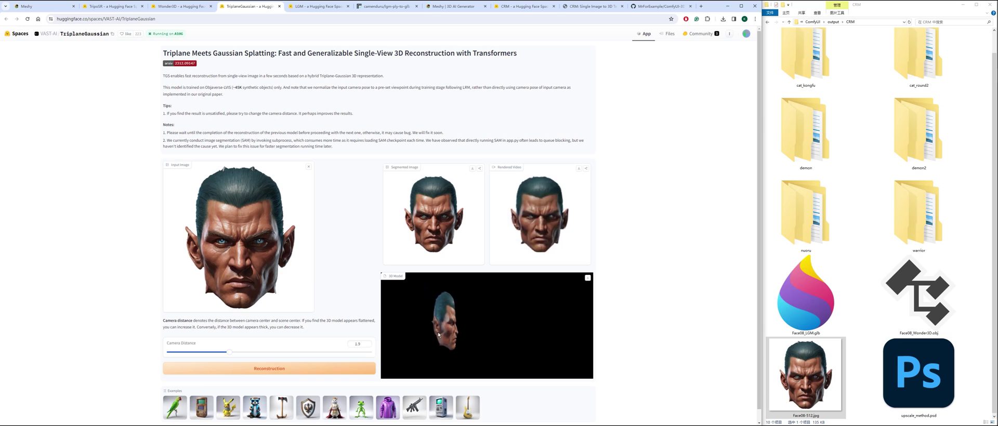
pyautogui.click(497, 257)
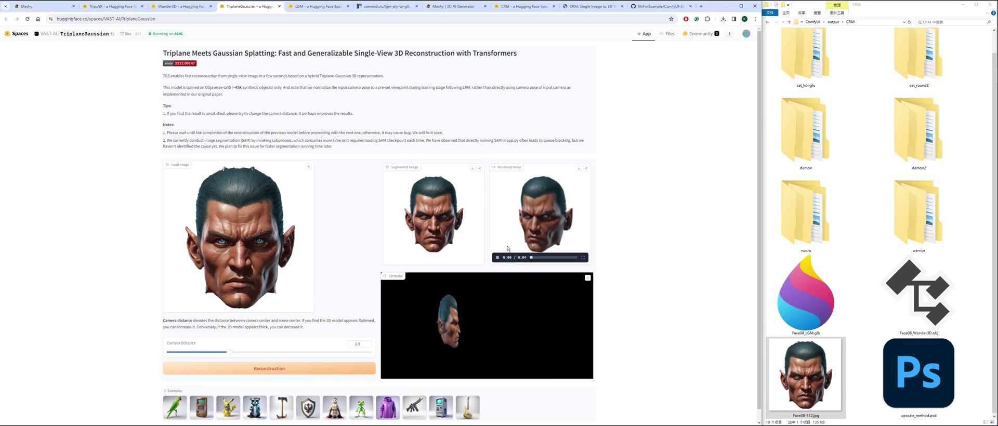
# Switch to the LGM demo and play the warrior head video, pausing it to examine the head from different angles
pyautogui.click(307, 8)
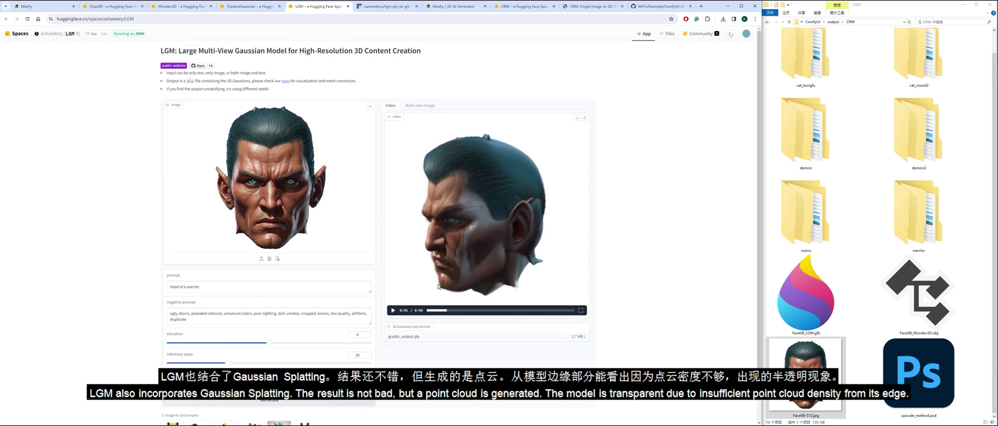
pyautogui.click(393, 312)
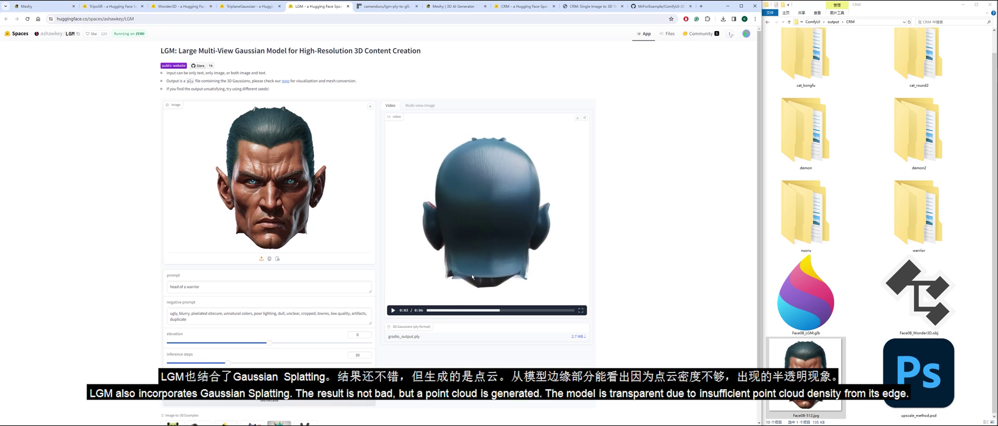
pyautogui.click(501, 268)
pyautogui.click(524, 275)
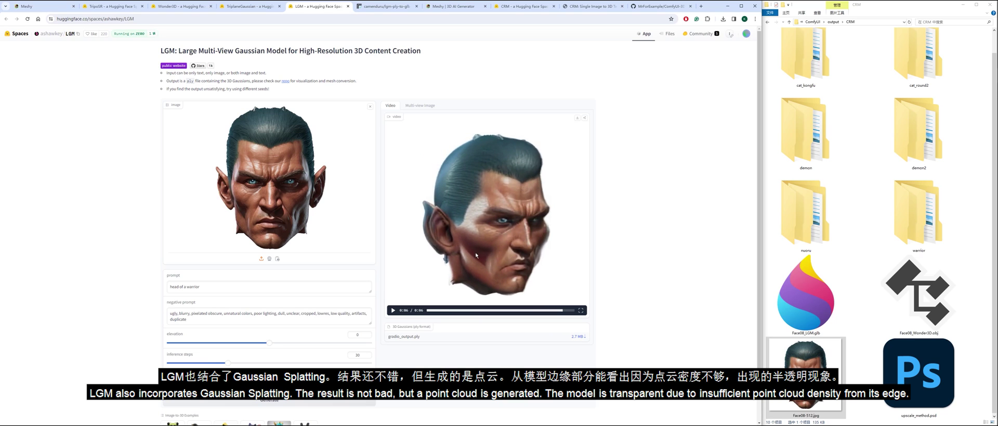
pyautogui.click(447, 214)
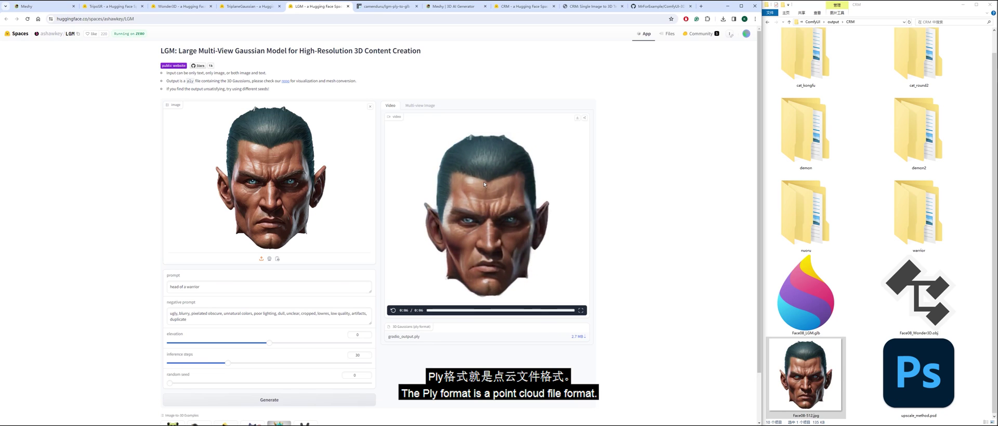
# Open the lgm-ply-to-glb converter page on Replicate and examine the sample bird model up close and from afar
pyautogui.click(378, 8)
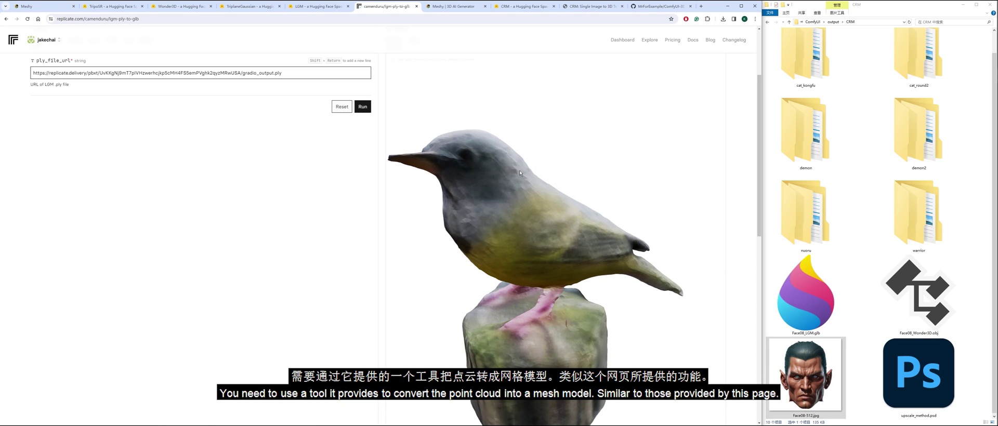
pyautogui.moveTo(599, 257); pyautogui.dragTo(512, 293)
pyautogui.scroll(-4, 521, 242)
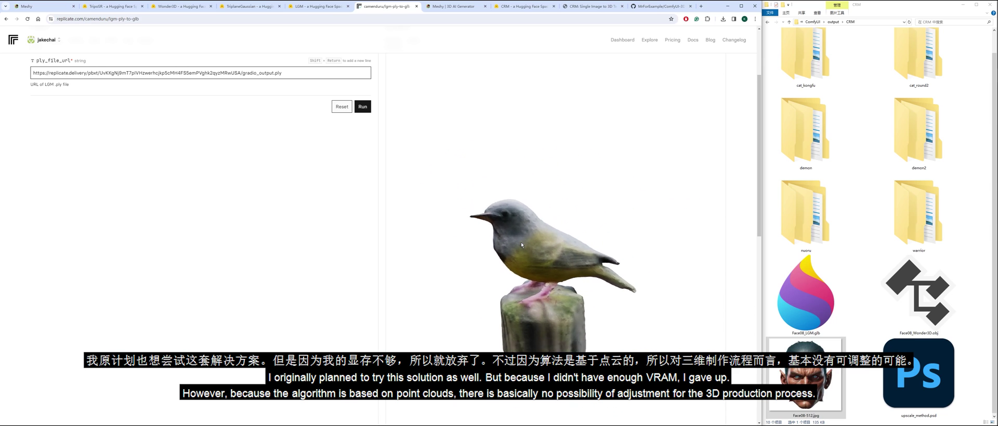
pyautogui.scroll(4, 534, 270)
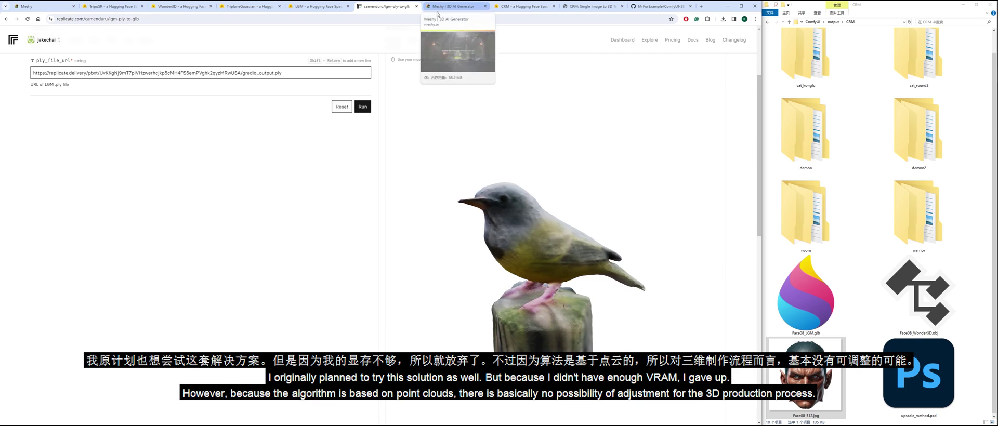
# Switch to the CRM demo and rotate the generated warrior head mesh to inspect its face, back and side
pyautogui.click(518, 7)
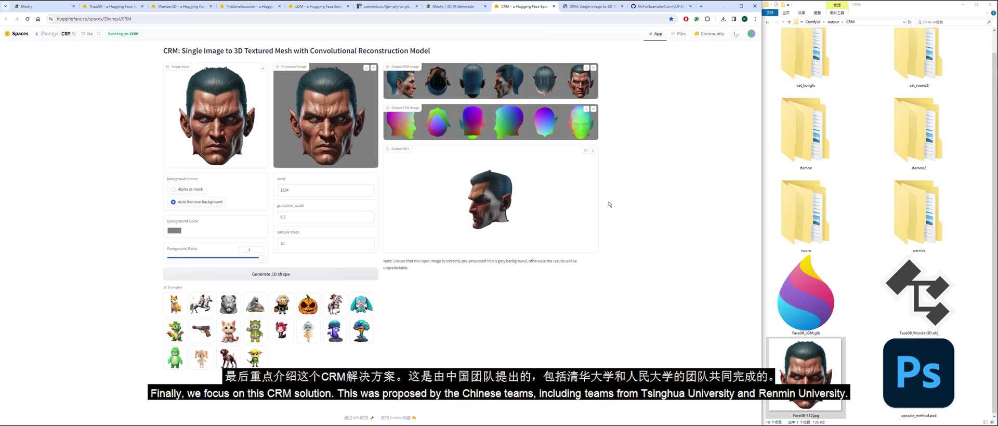
pyautogui.moveTo(486, 210)
pyautogui.mouseDown()
pyautogui.moveTo(535, 213)
pyautogui.moveTo(483, 213)
pyautogui.mouseUp()
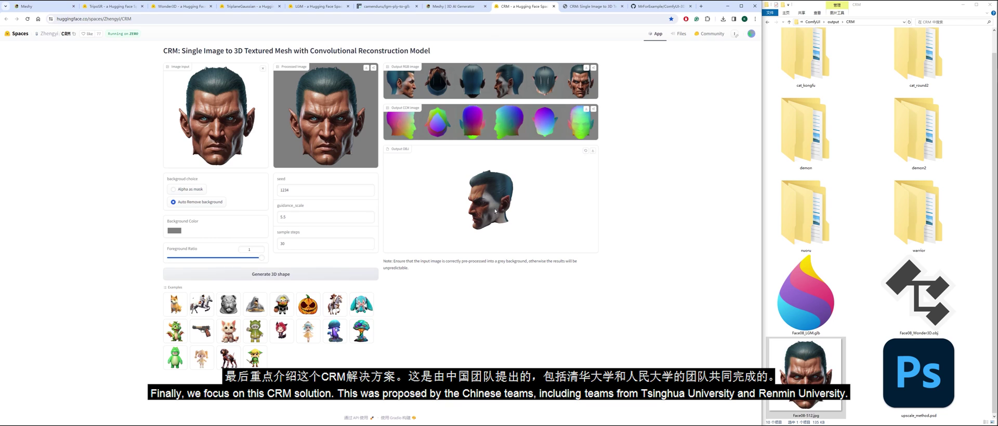
pyautogui.scroll(5, 495, 212)
pyautogui.moveTo(495, 215); pyautogui.dragTo(526, 198)
pyautogui.scroll(-5, 505, 209)
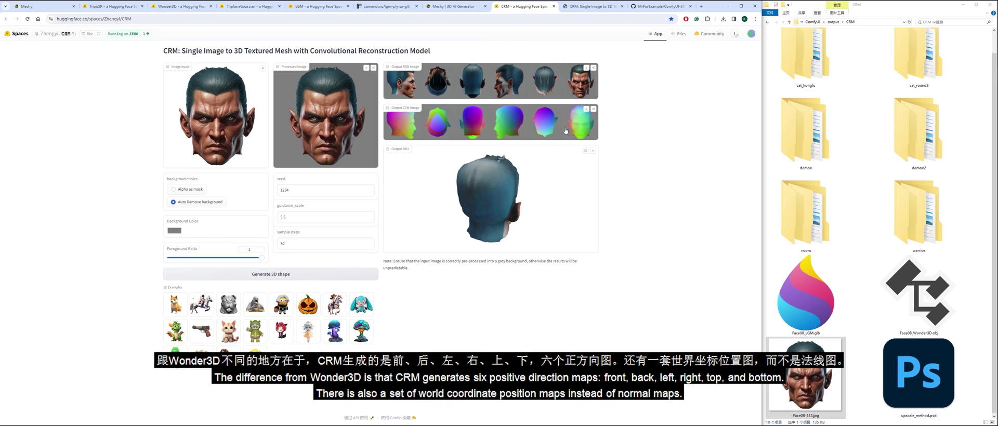
pyautogui.moveTo(499, 208); pyautogui.dragTo(470, 206)
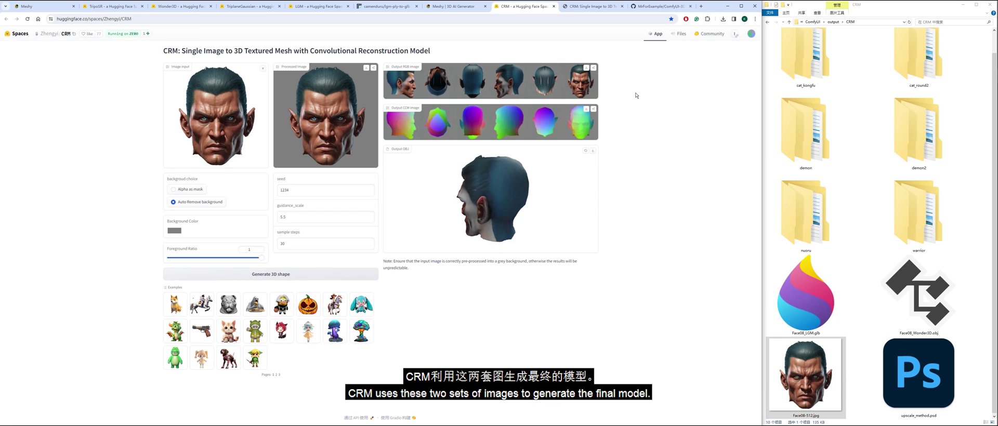
# Open the CRM project page and look through its pipeline figure, example results, interactable meshes and lego-style objects
pyautogui.click(592, 6)
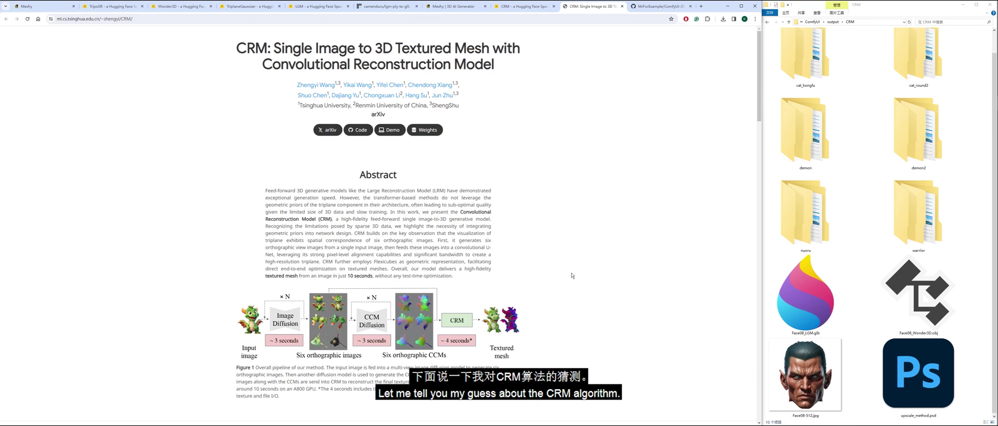
pyautogui.scroll(-6, 567, 274)
pyautogui.scroll(-6, 585, 273)
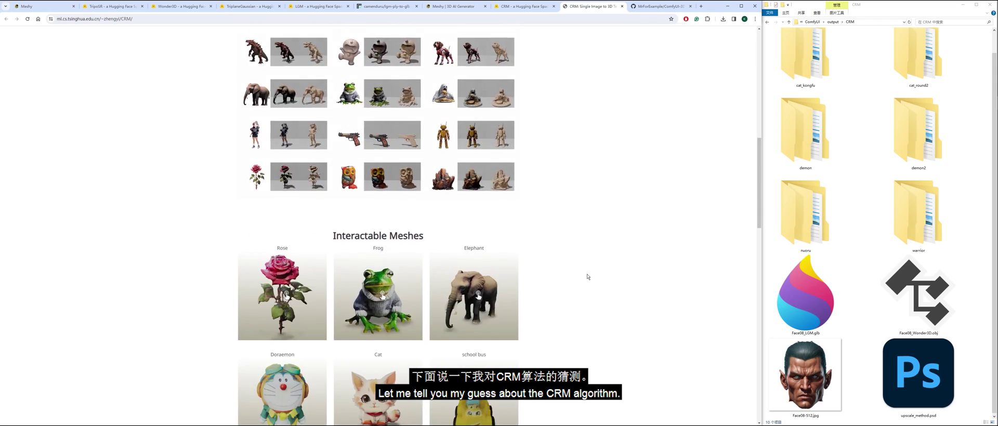
pyautogui.scroll(-1, 587, 277)
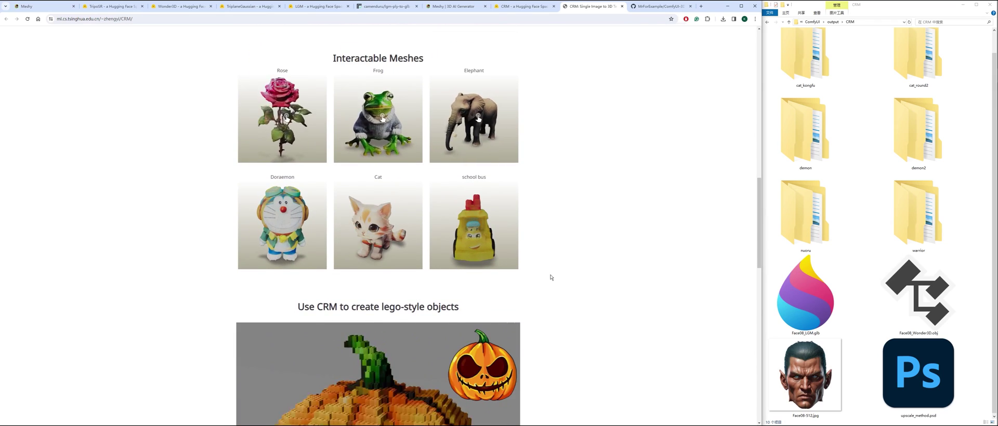
pyautogui.scroll(-3, 550, 277)
pyautogui.scroll(-1, 551, 277)
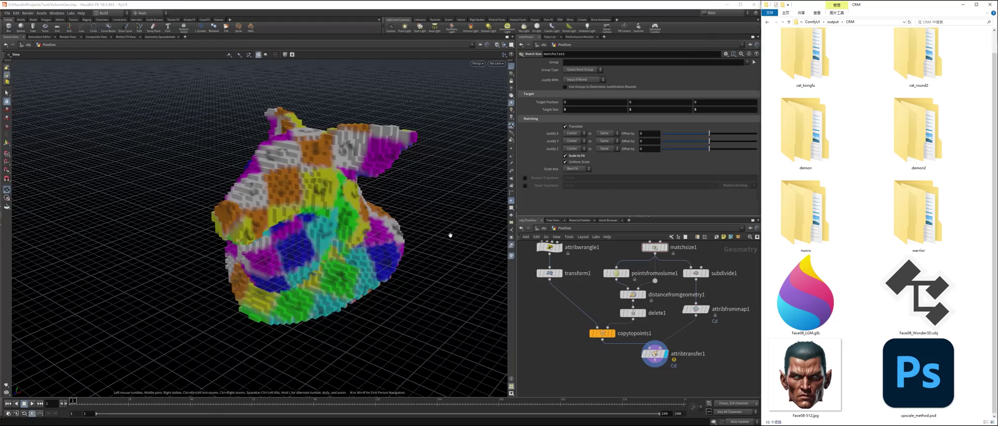
# In Houdini, inspect the Lego-cube pig head, displaying the source pig head, pointsfromvolume1, copytopoints1 and attribtransfer1 node results in turn
pyautogui.moveTo(450, 235); pyautogui.dragTo(390, 249)
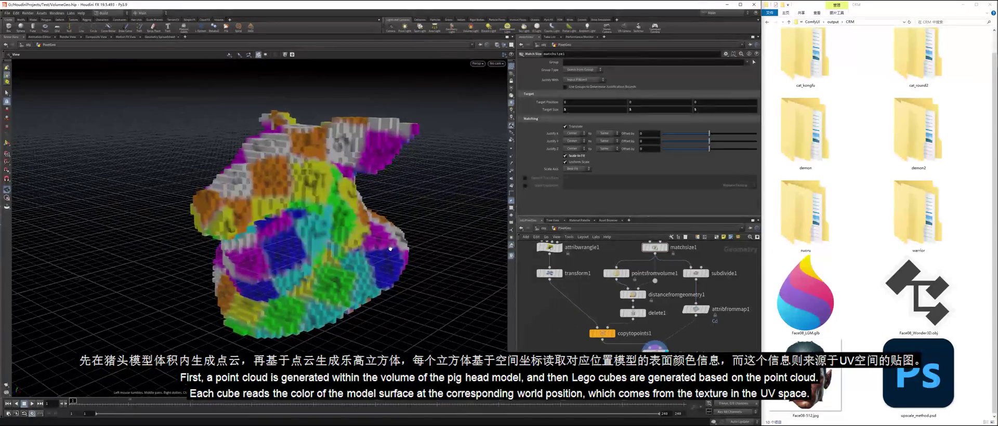
pyautogui.moveTo(308, 260); pyautogui.dragTo(332, 276)
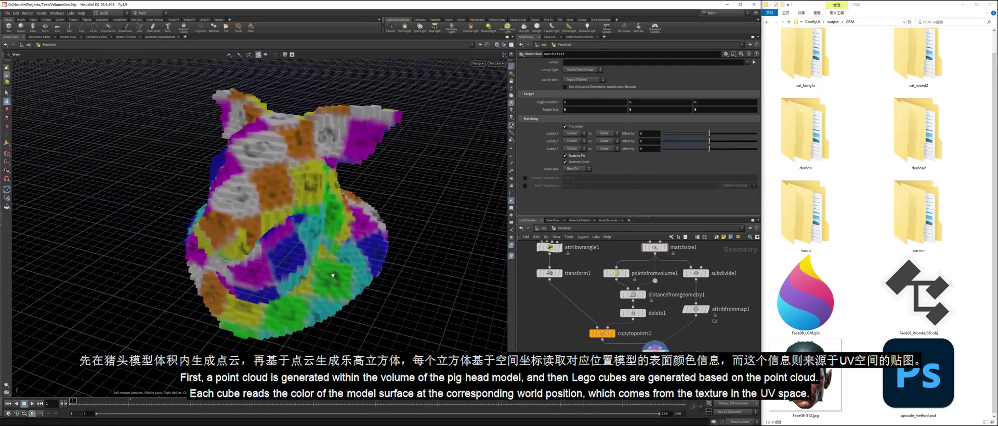
pyautogui.scroll(-5, 707, 263)
pyautogui.scroll(1, 707, 262)
pyautogui.moveTo(708, 263); pyautogui.dragTo(690, 308)
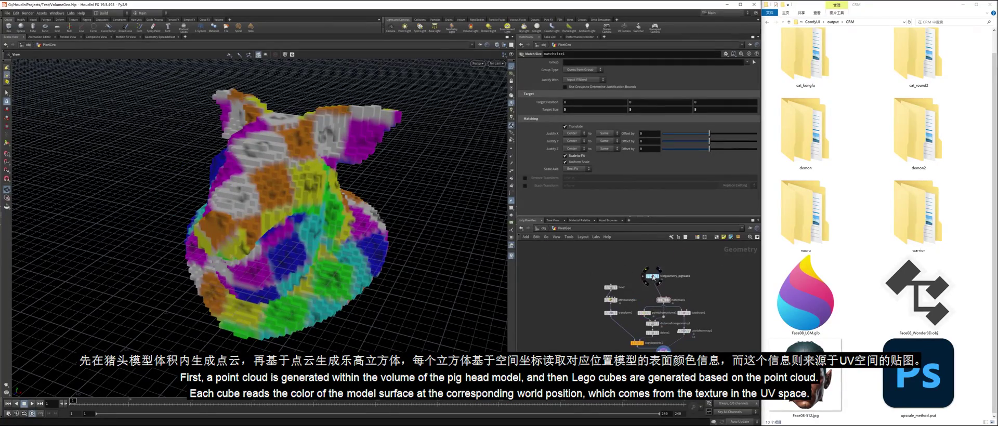
pyautogui.click(657, 276)
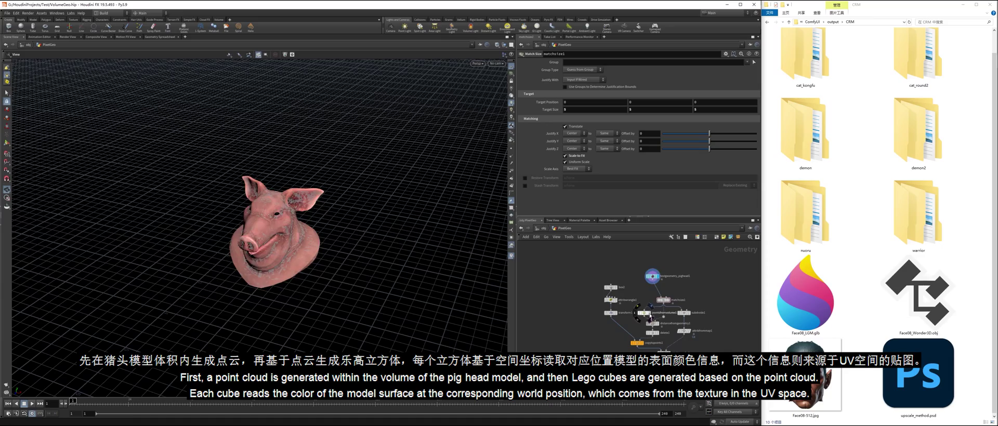
pyautogui.click(644, 312)
pyautogui.click(636, 343)
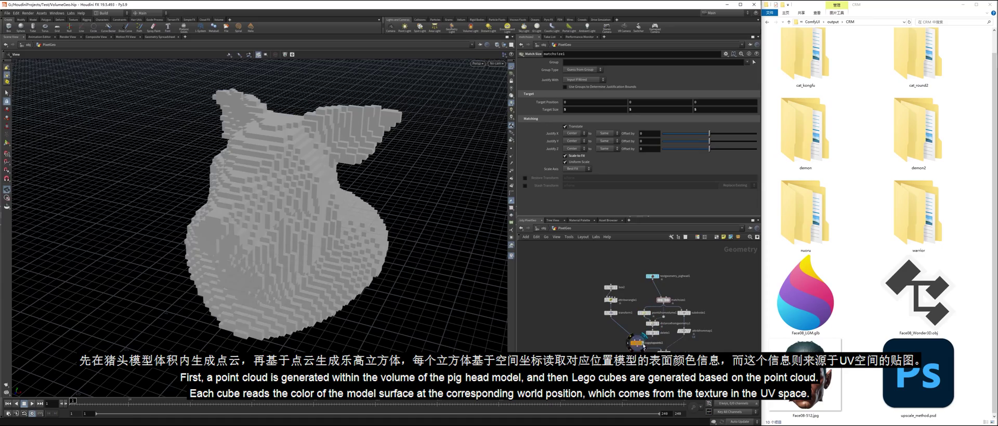
pyautogui.moveTo(320, 239)
pyautogui.mouseDown()
pyautogui.moveTo(270, 200)
pyautogui.moveTo(278, 216)
pyautogui.moveTo(325, 228)
pyautogui.mouseUp()
pyautogui.click(668, 349)
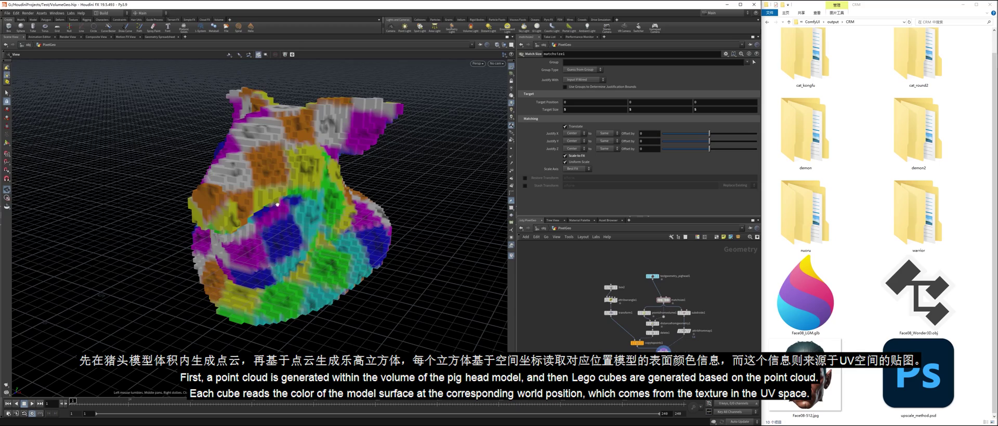
pyautogui.moveTo(315, 225); pyautogui.dragTo(270, 227)
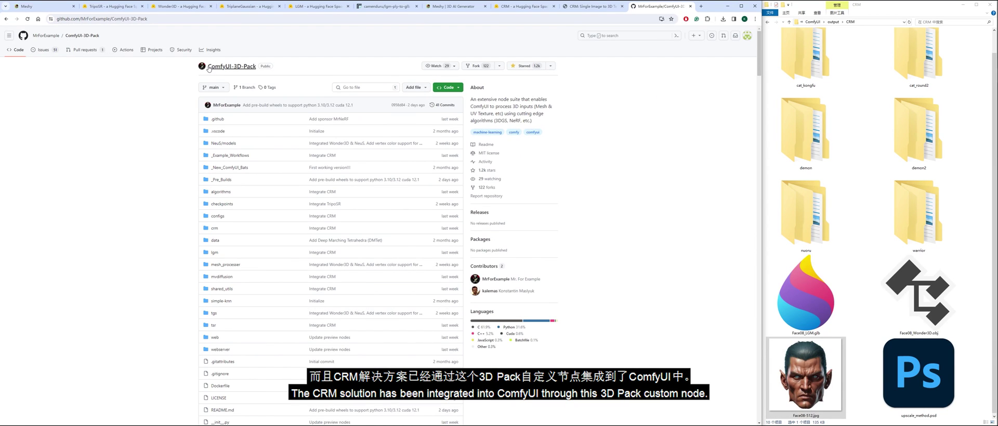
# On the ComfyUI-3D-Pack GitHub page, read the README's supported methods, from CRM and TripoSR to Wonder3D and Large Multiview Gaussian Model
pyautogui.tripleClick(257, 72)
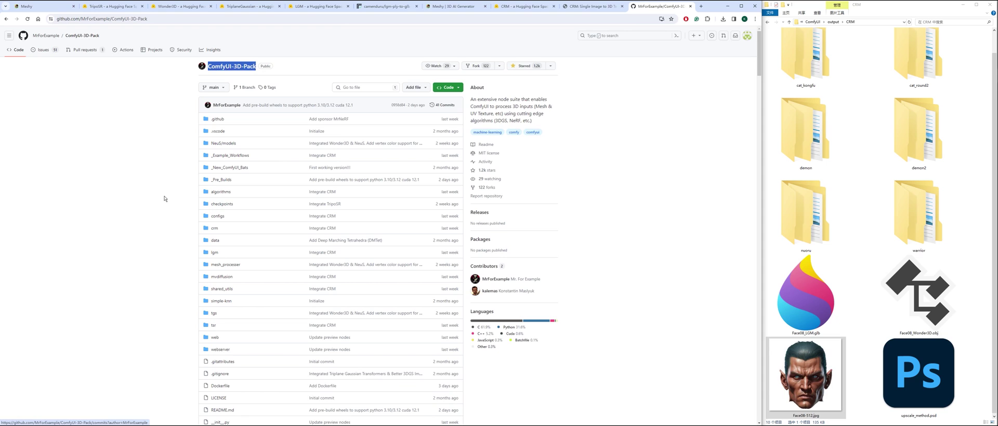
pyautogui.scroll(-7, 167, 205)
pyautogui.scroll(-3, 162, 206)
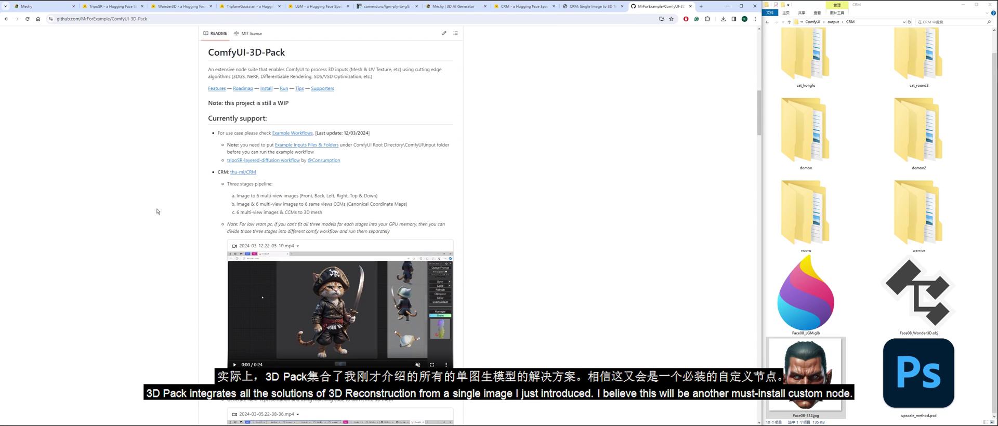
pyautogui.scroll(-2, 198, 223)
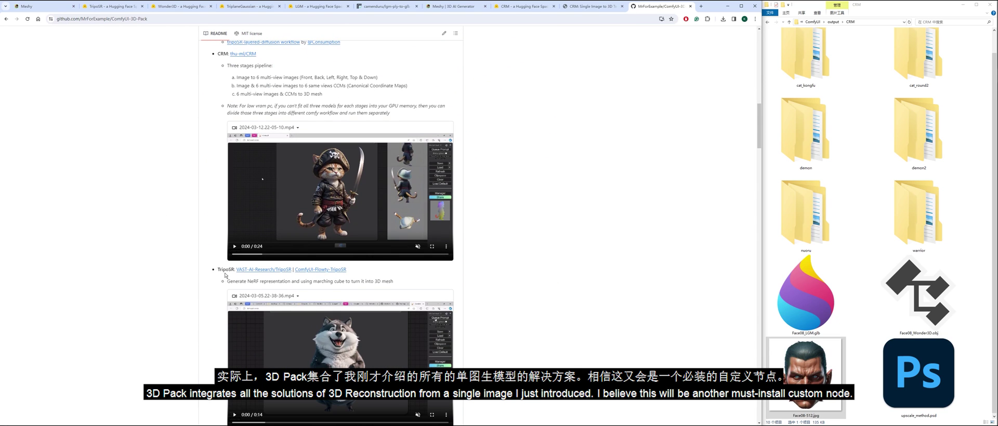
pyautogui.scroll(-3, 229, 270)
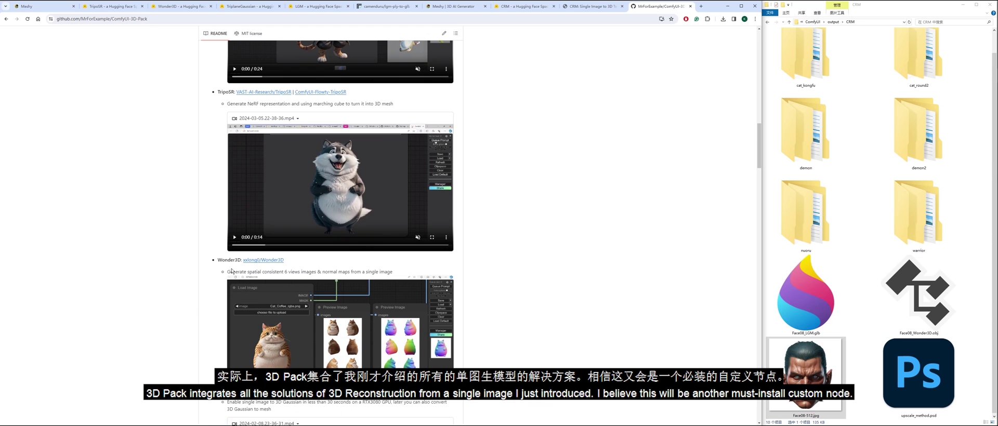
pyautogui.scroll(-3, 196, 304)
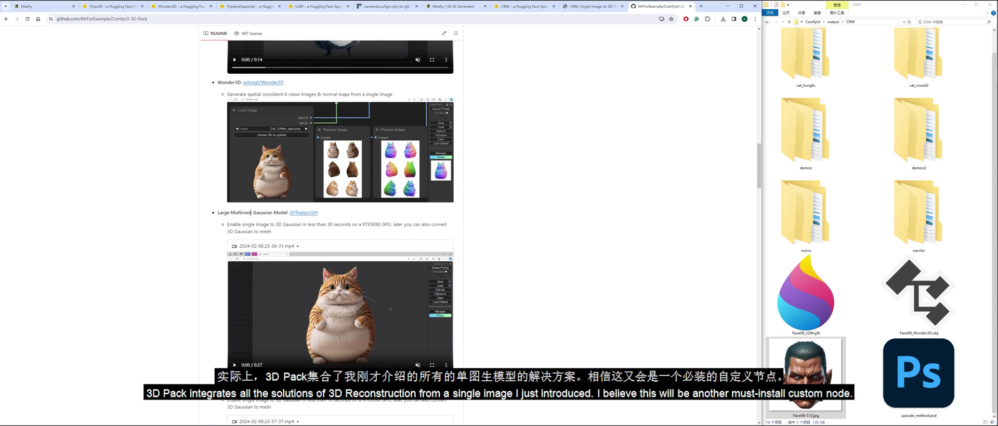
pyautogui.scroll(-1, 207, 300)
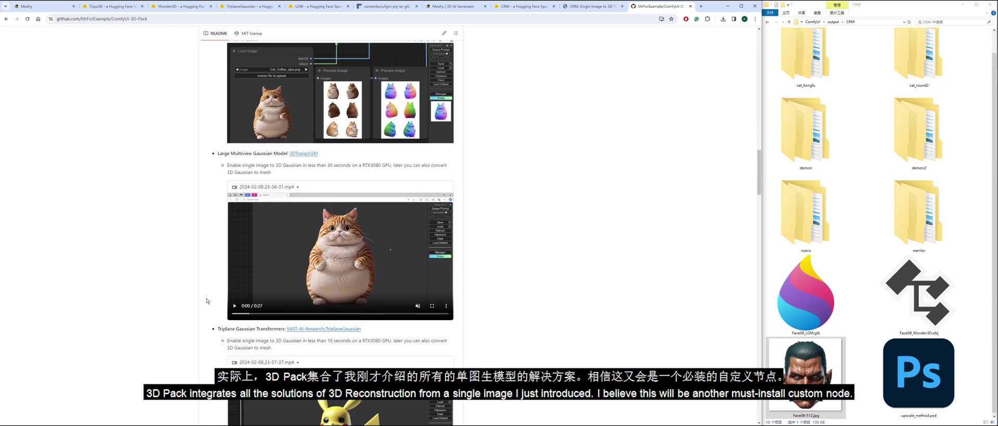
# Read the README's Triplane Gaussian Transformers and Preview 3DGS and 3D Mesh entries
pyautogui.scroll(-3, 258, 329)
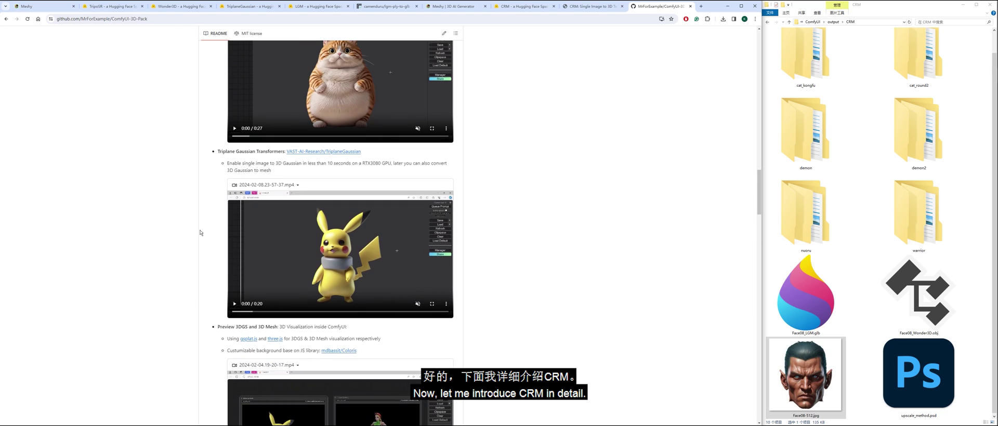
pyautogui.scroll(15, 200, 233)
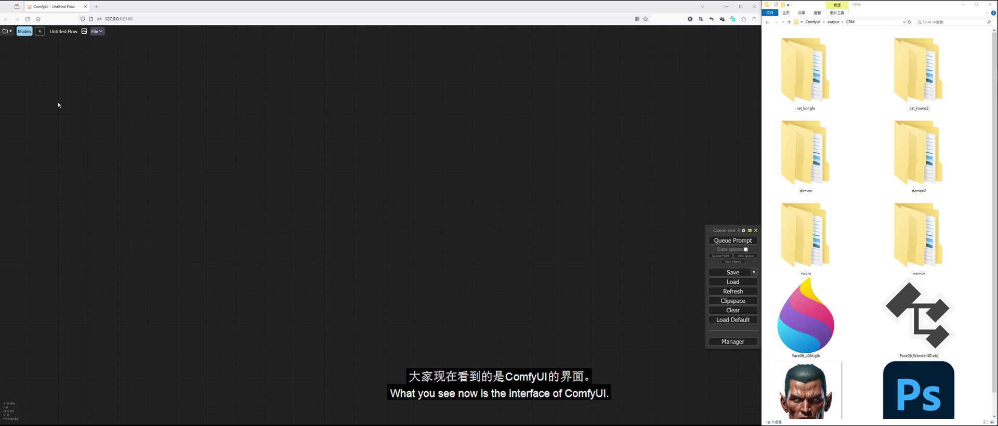
# In ComfyUI, find the saved workflows matching "img2mesh" and open the img2mesh workflow on the canvas
pyautogui.click(6, 31)
pyautogui.write('img2mesh')
pyautogui.click(51, 77)
pyautogui.scroll(-3, 322, 317)
pyautogui.moveTo(321, 160); pyautogui.dragTo(547, 141)
pyautogui.moveTo(42, 126); pyautogui.dragTo(367, 146)
pyautogui.scroll(5, 335, 149)
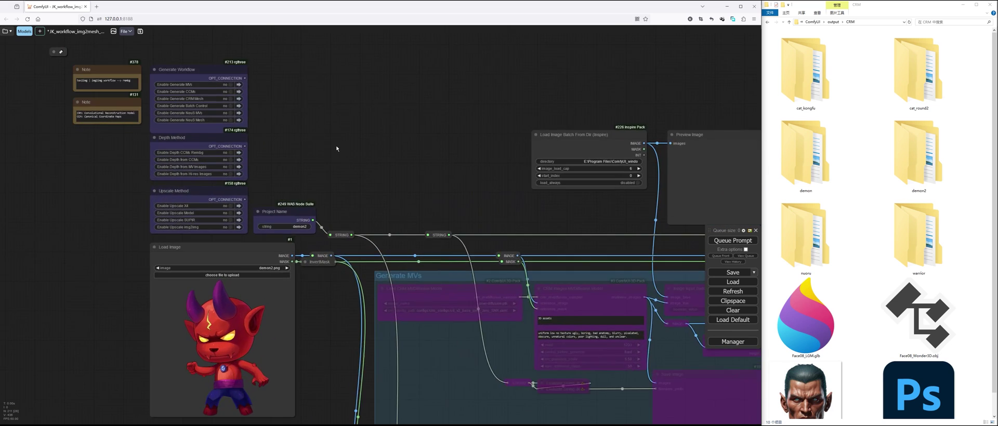
# Examine the workflow's notes, the Load Image node and the Generate Workflow, Depth Method and Upscale Method switches
pyautogui.scroll(3, 184, 156)
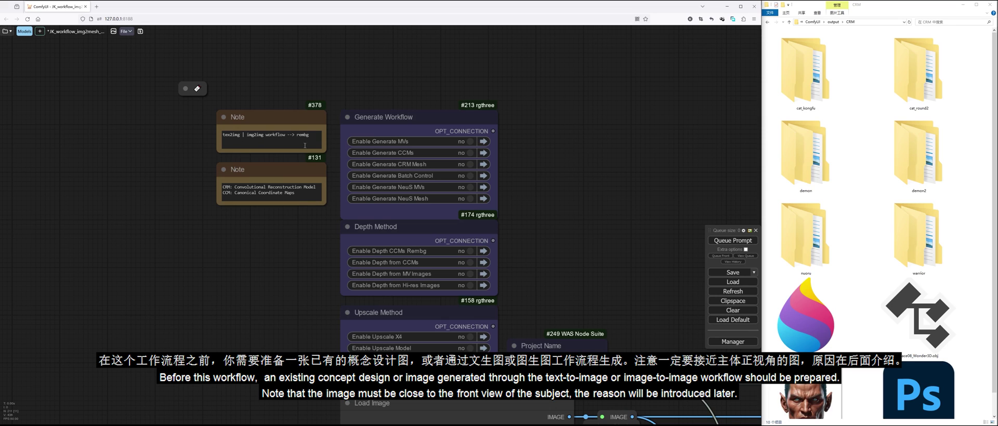
pyautogui.moveTo(273, 338); pyautogui.dragTo(243, 257)
pyautogui.scroll(-3, 245, 256)
pyautogui.moveTo(247, 303); pyautogui.dragTo(224, 158)
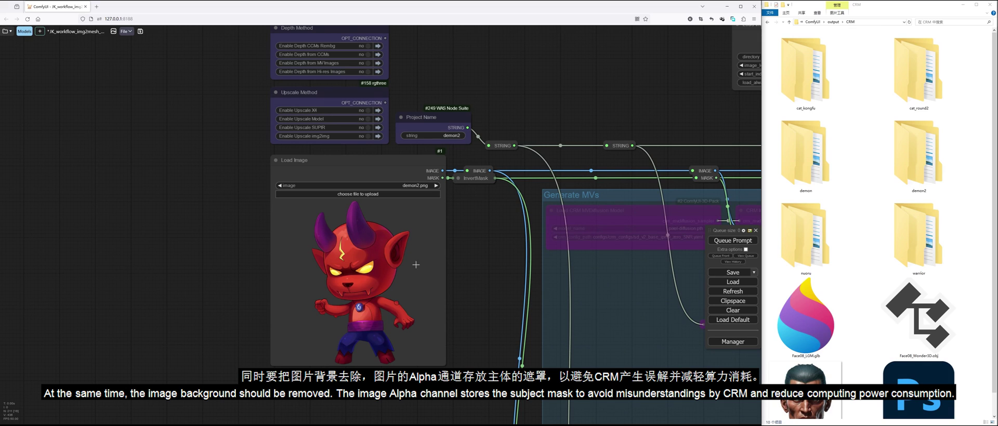
pyautogui.scroll(-5, 243, 197)
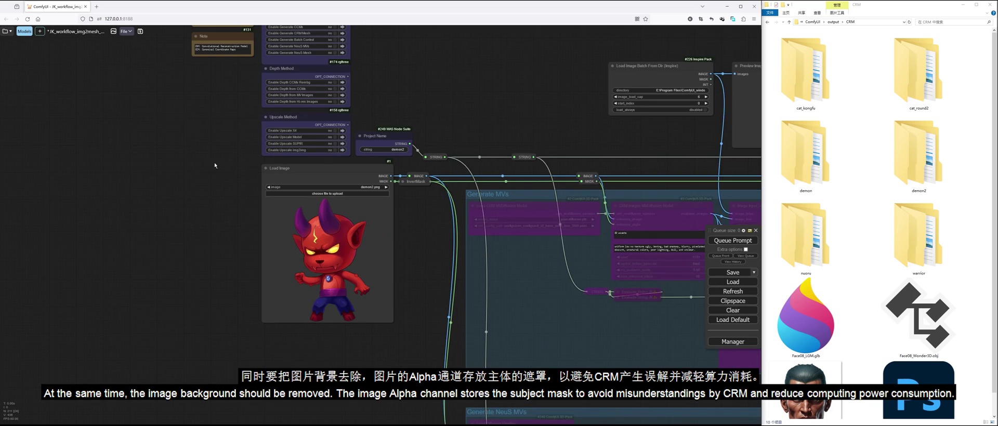
pyautogui.moveTo(367, 118); pyautogui.dragTo(415, 192)
pyautogui.scroll(3, 384, 189)
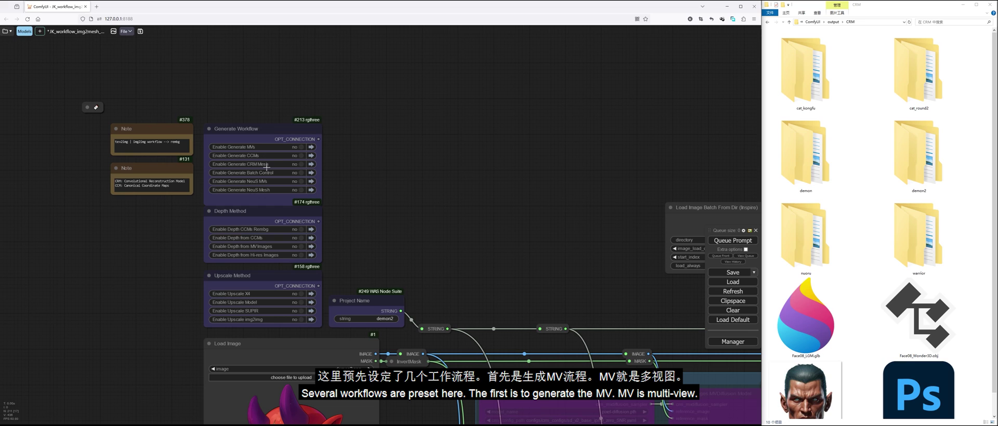
pyautogui.moveTo(466, 248); pyautogui.dragTo(449, 241)
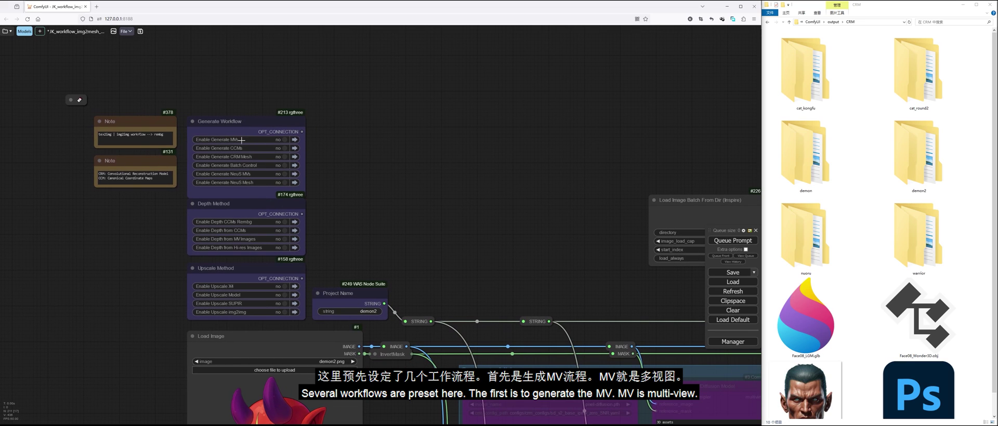
# Open the cat_kongfu project's MV output folder and load KungFuCat.png in the Load Image node
pyautogui.doubleClick(805, 70)
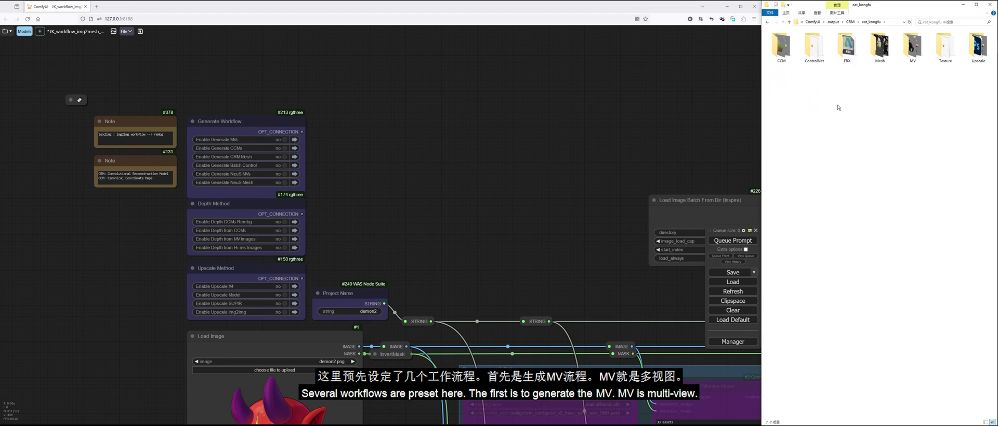
pyautogui.doubleClick(915, 51)
pyautogui.moveTo(467, 260); pyautogui.dragTo(470, 226)
pyautogui.click(324, 329)
pyautogui.click(333, 253)
pyautogui.moveTo(520, 364); pyautogui.dragTo(533, 240)
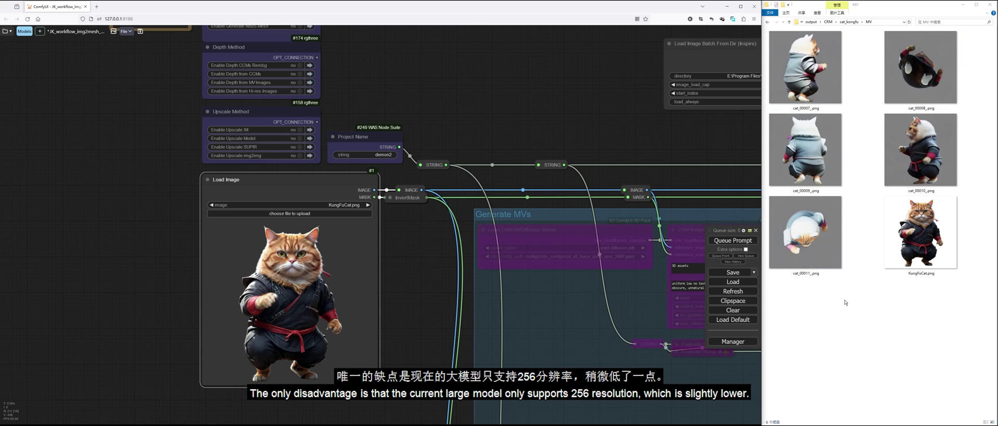
# View the top-view image cat_00011_.png enlarged in the image viewer and close it
pyautogui.doubleClick(805, 233)
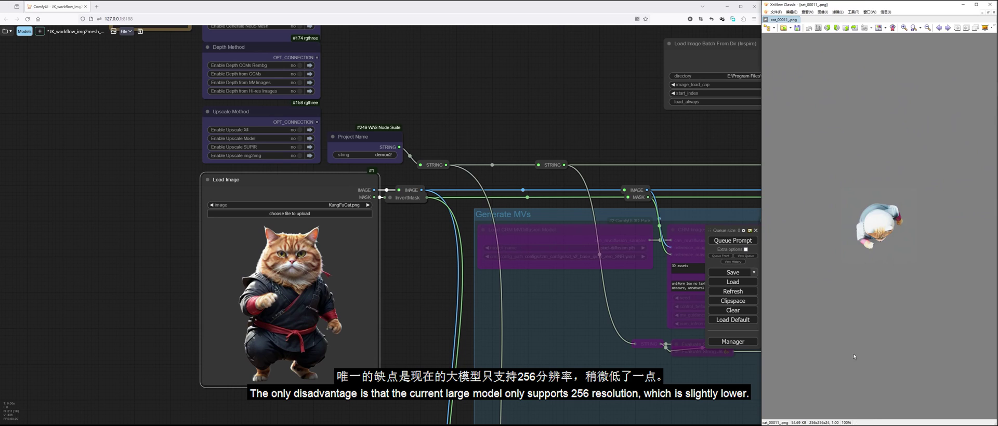
pyautogui.scroll(4, 889, 223)
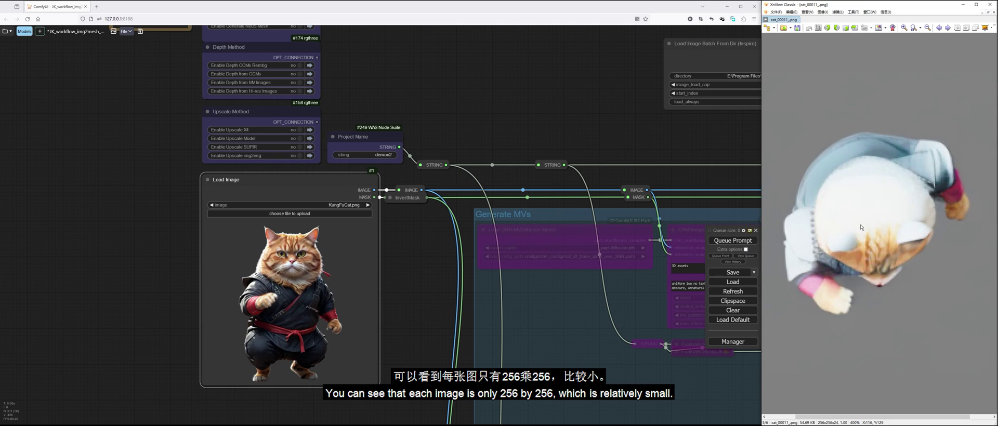
pyautogui.scroll(-3, 868, 258)
pyautogui.scroll(1, 859, 89)
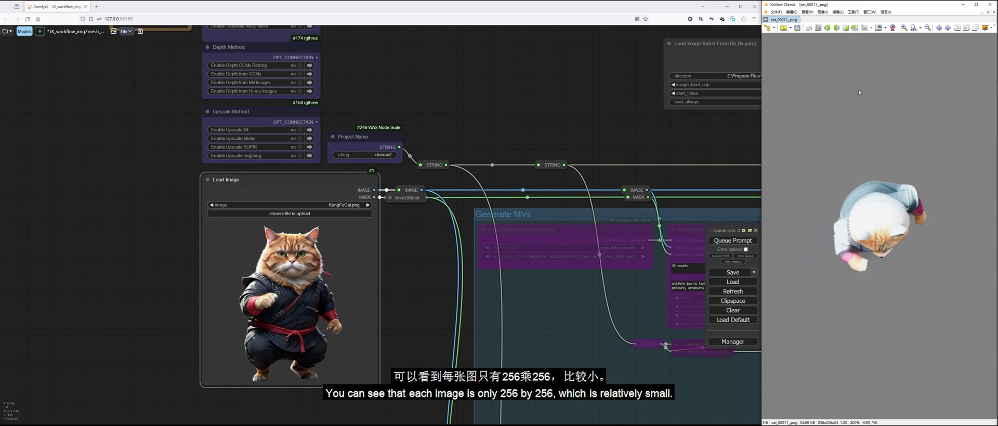
pyautogui.click(990, 5)
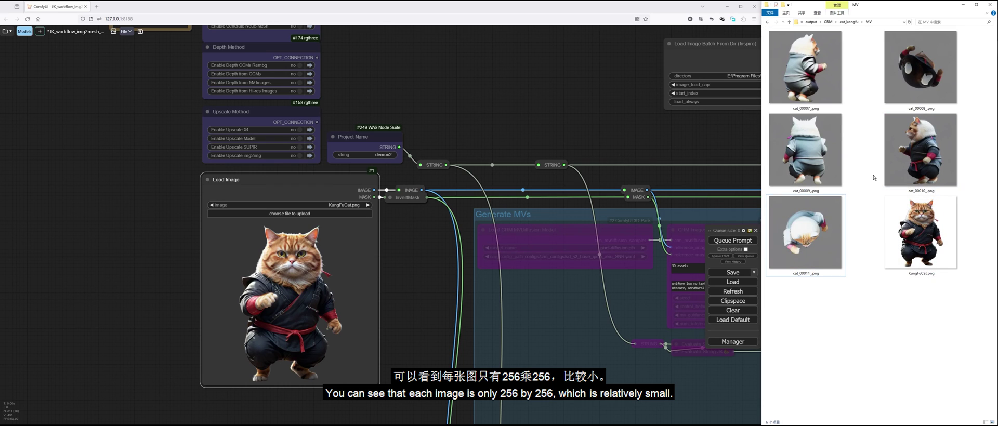
# Browse the MV images of other example projects in the CRM output folder, starting with cat_round2
pyautogui.click(835, 22)
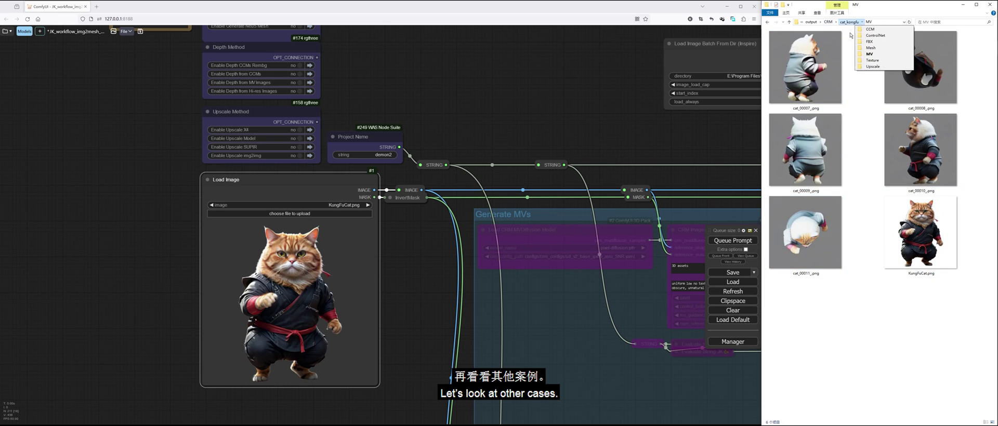
pyautogui.click(850, 36)
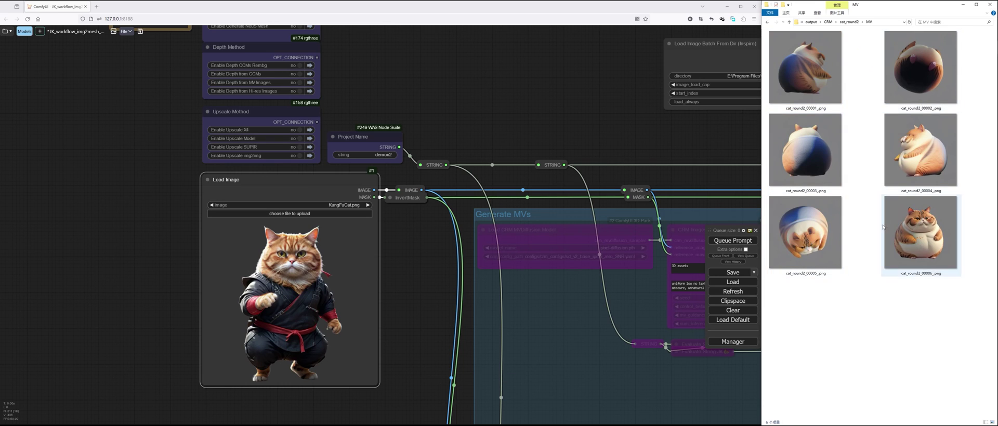
pyautogui.click(838, 22)
pyautogui.click(855, 48)
pyautogui.doubleClick(790, 71)
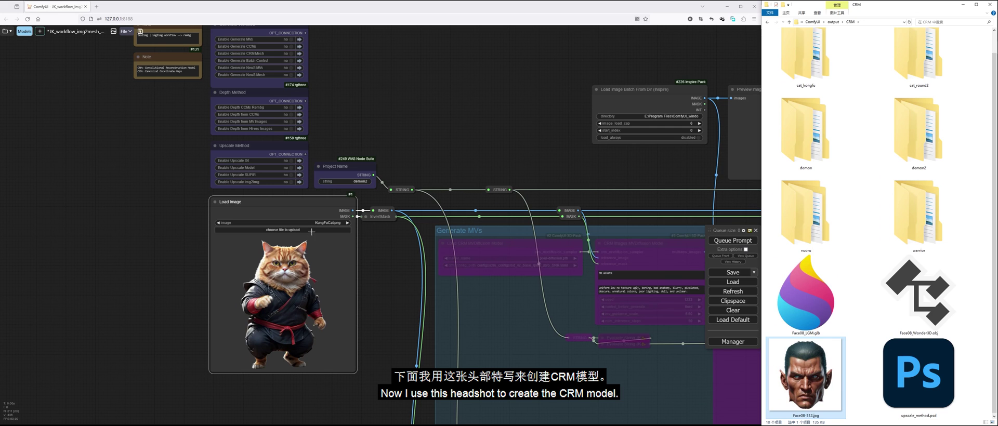
# Set the Load Image node's image to Face08.png
pyautogui.click(320, 222)
pyautogui.write('wa')
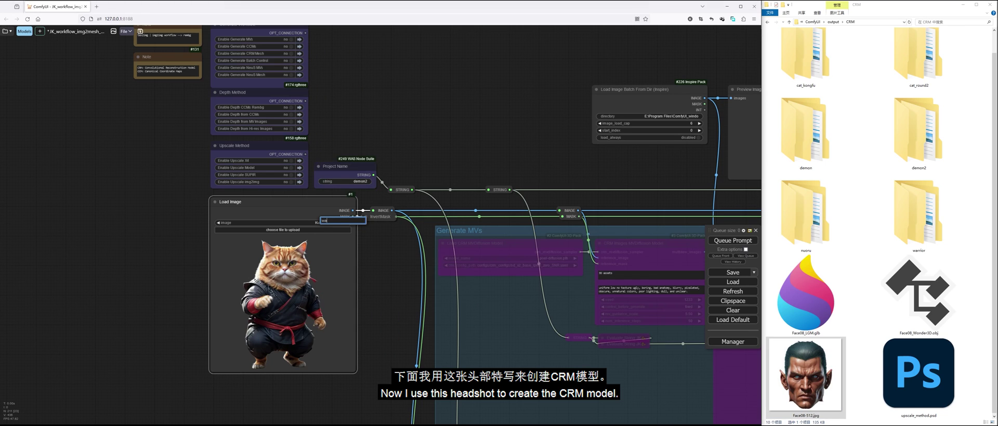
pyautogui.press('BackSpace')
pyautogui.press('BackSpace')
pyautogui.write('fa')
pyautogui.click(331, 276)
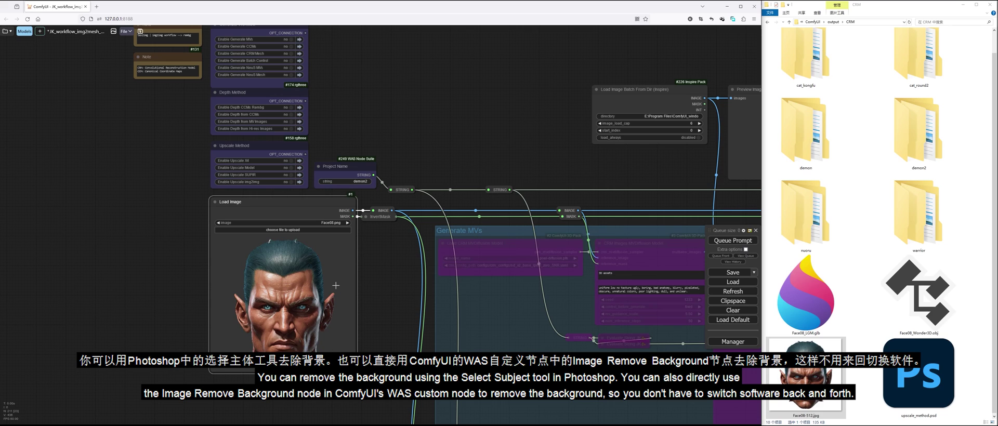
# Try adding a background removal node connected to the loaded head image, and delete it again
pyautogui.doubleClick(349, 93)
pyautogui.write('remb')
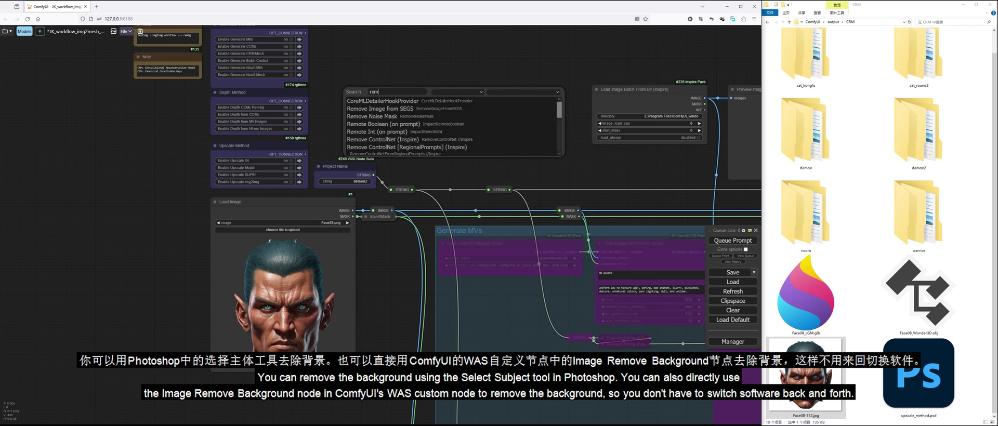
pyautogui.click(369, 110)
pyautogui.moveTo(423, 87); pyautogui.dragTo(318, 213)
pyautogui.moveTo(392, 114); pyautogui.dragTo(412, 178)
pyautogui.moveTo(177, 269); pyautogui.dragTo(174, 253)
pyautogui.press('Delete')
# Enable the Generate MVs group in the Generate Workflow node
pyautogui.moveTo(427, 192); pyautogui.dragTo(384, 168)
pyautogui.scroll(1, 317, 104)
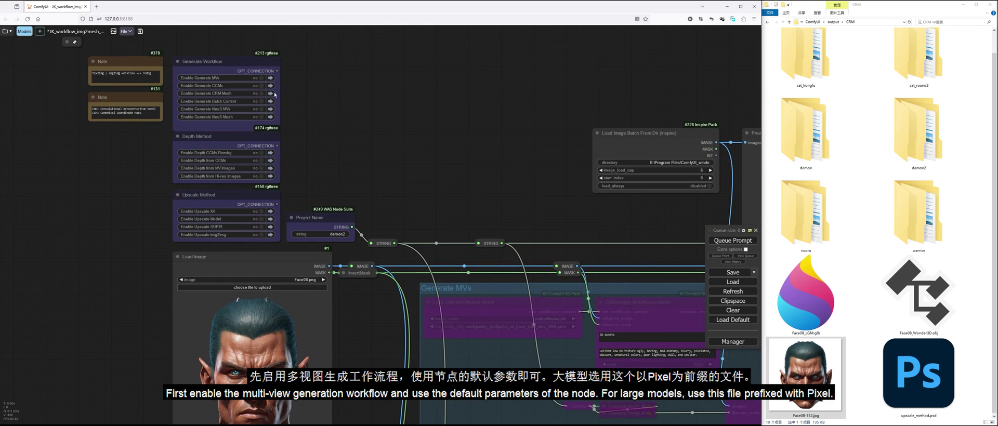
pyautogui.click(256, 78)
pyautogui.moveTo(545, 193); pyautogui.dragTo(435, 76)
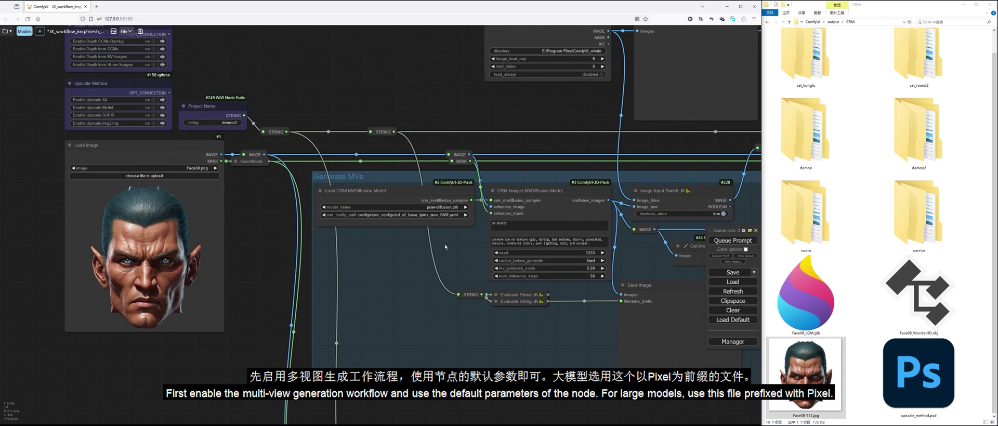
# Check the CRM MVDiffusion nodes with the pixel-diffusion.pth model and run the workflow
pyautogui.scroll(2, 388, 252)
pyautogui.scroll(-2, 400, 250)
pyautogui.moveTo(532, 96); pyautogui.dragTo(228, 64)
pyautogui.scroll(-1, 228, 64)
pyautogui.click(729, 241)
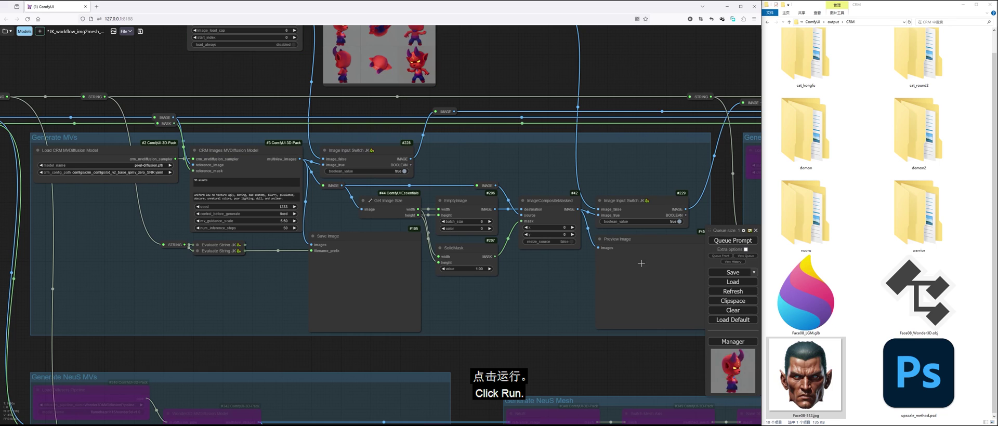
# Examine the Load Image Batch From Dir node with its preview, and the generated head multi-views in the Save Image node
pyautogui.scroll(-2, 554, 246)
pyautogui.moveTo(497, 79); pyautogui.dragTo(493, 114)
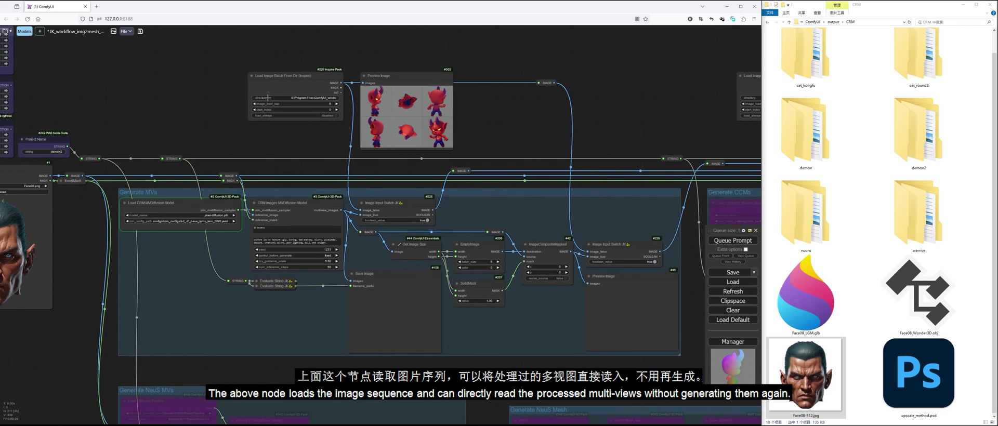
pyautogui.scroll(4, 270, 102)
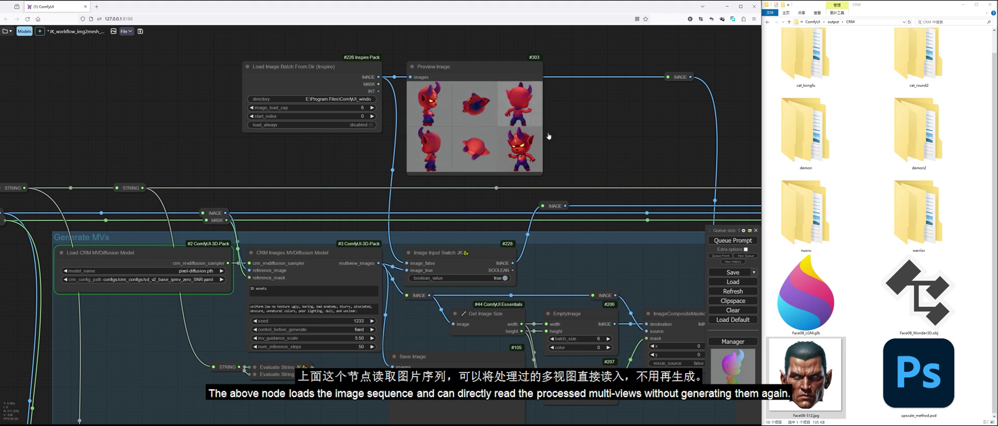
pyautogui.scroll(-3, 567, 149)
pyautogui.moveTo(597, 151); pyautogui.dragTo(531, 107)
pyautogui.scroll(5, 341, 304)
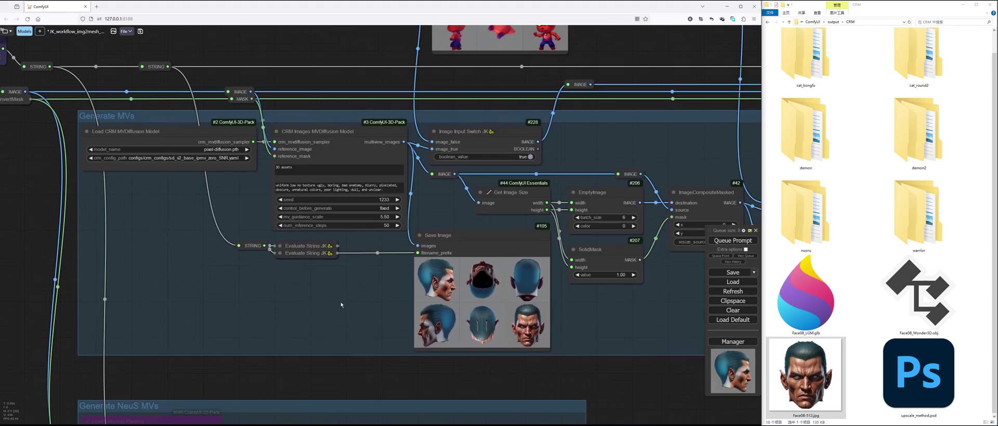
pyautogui.scroll(4, 583, 304)
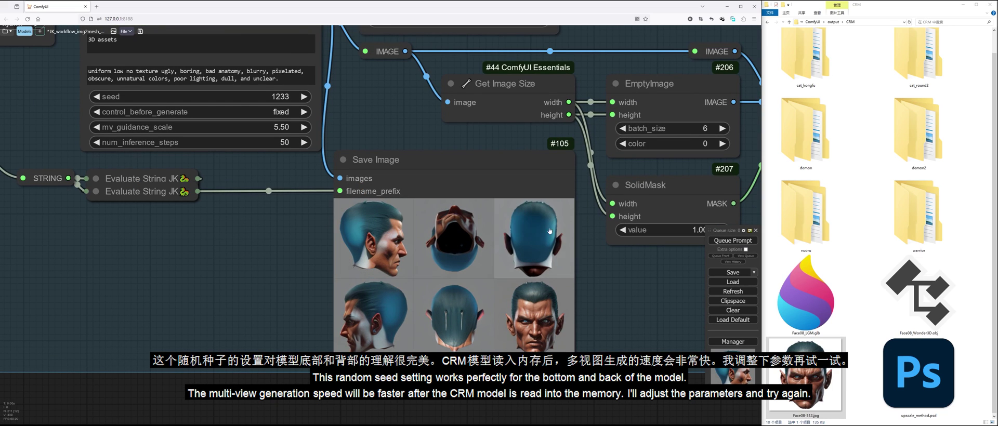
# Set the CRM Images MVDiffusion Model's mv_guidance_scale to 3 and regenerate the head multi-views
pyautogui.moveTo(331, 172); pyautogui.dragTo(371, 200)
pyautogui.click(322, 154)
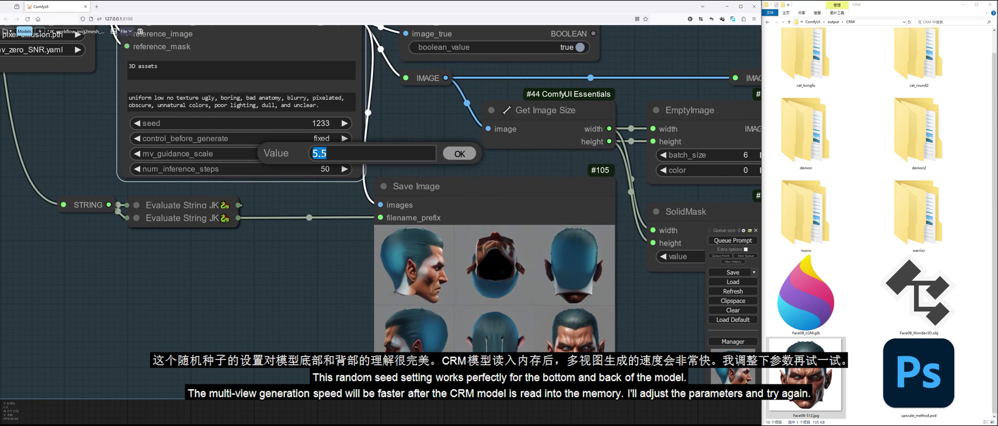
pyautogui.write('3')
pyautogui.press('Return')
pyautogui.scroll(-2, 653, 322)
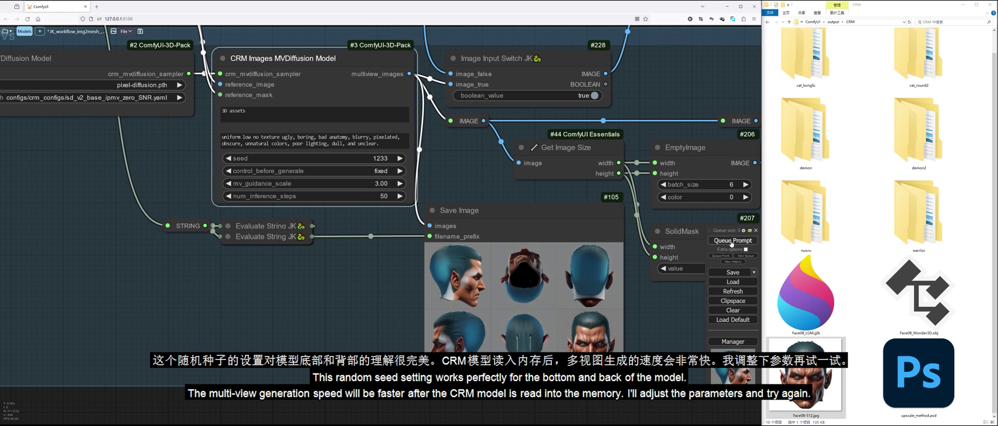
pyautogui.scroll(-2, 653, 322)
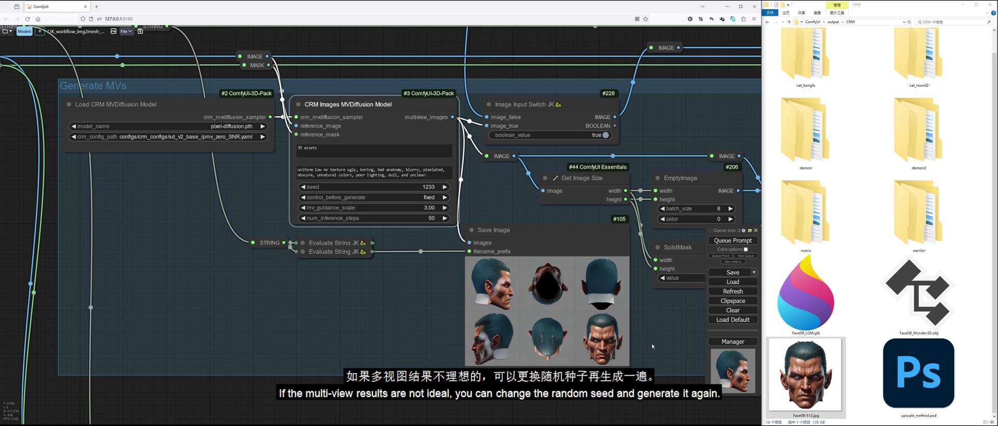
pyautogui.scroll(5, 651, 342)
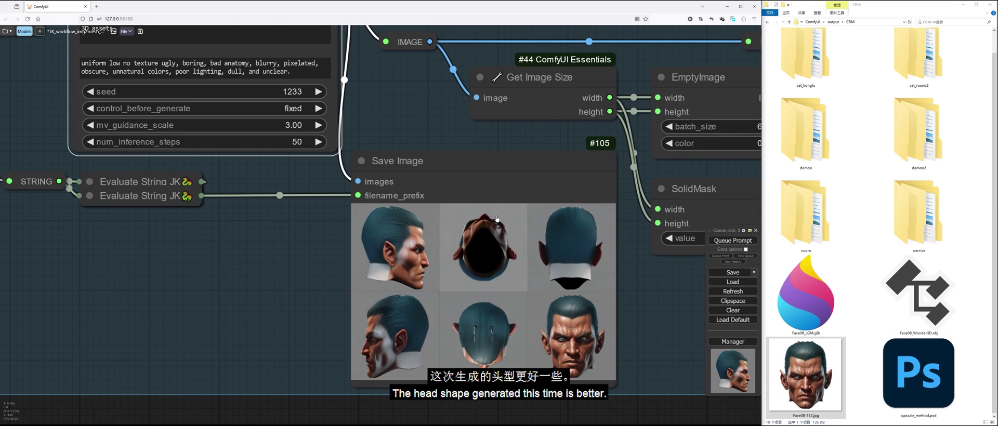
pyautogui.scroll(-7, 473, 362)
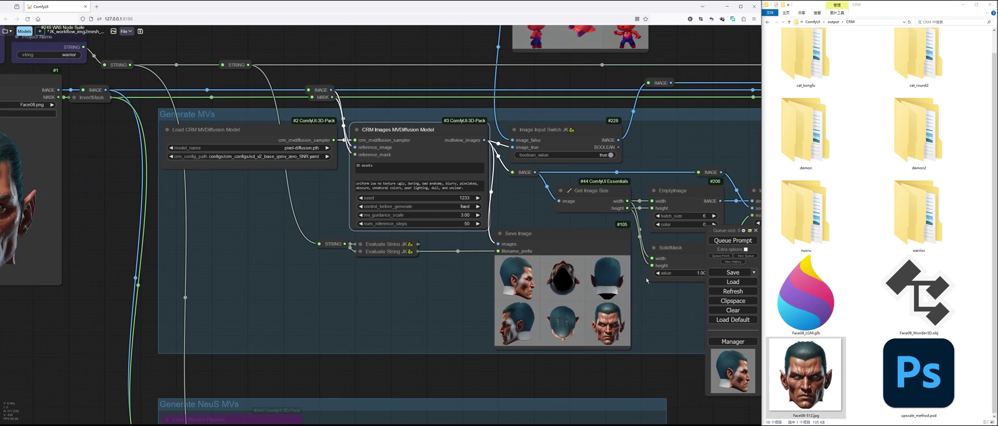
# Check the Project Name node and browse the generated images in the warrior project's MV output folder
pyautogui.doubleClick(918, 224)
pyautogui.moveTo(83, 104); pyautogui.dragTo(431, 202)
pyautogui.scroll(2, 348, 206)
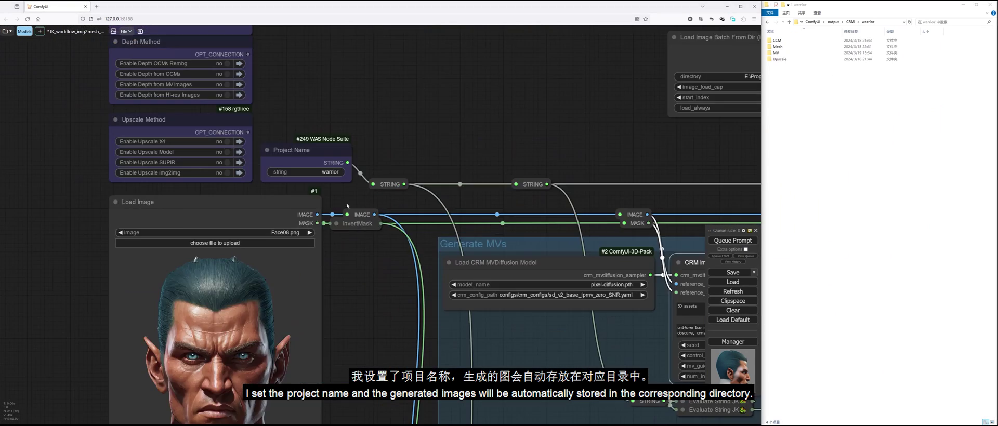
pyautogui.scroll(-3, 326, 174)
pyautogui.moveTo(604, 150); pyautogui.dragTo(418, 120)
pyautogui.doubleClick(781, 53)
pyautogui.scroll(-6, 884, 151)
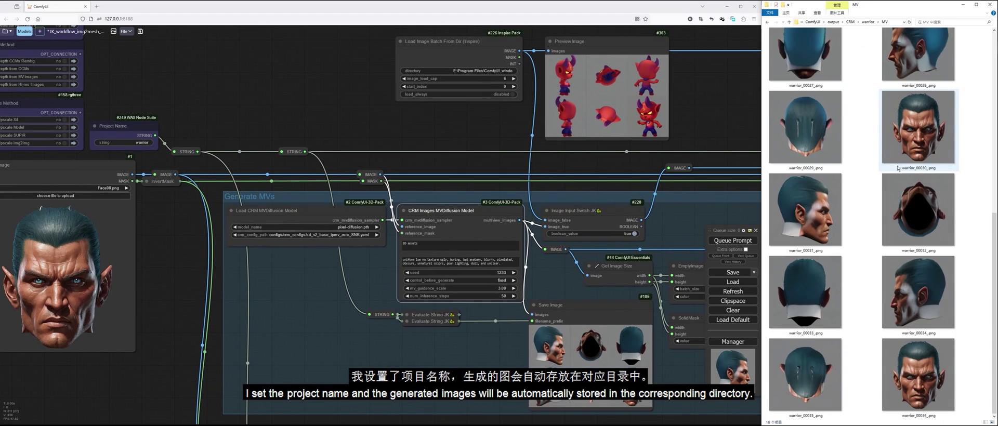
pyautogui.scroll(4, 811, 358)
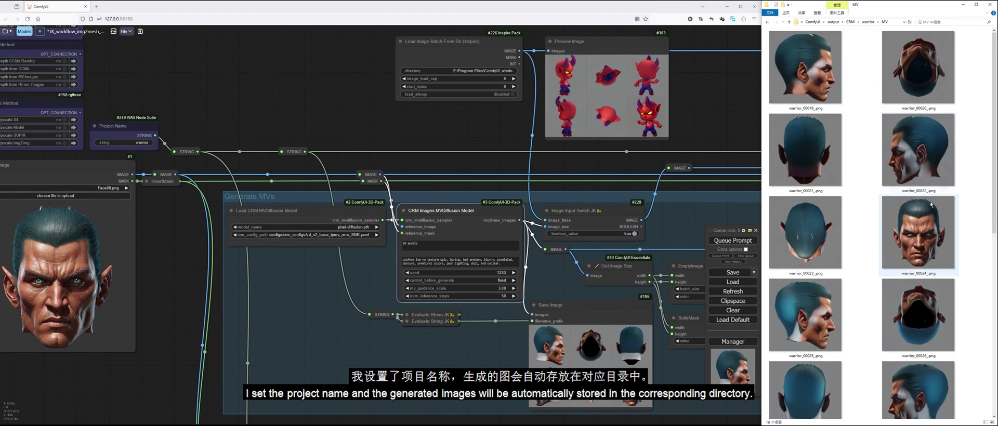
# Point the Load Image Batch From Dir node's directory to the warrior project's MV output folder
pyautogui.moveTo(455, 129); pyautogui.dragTo(325, 173)
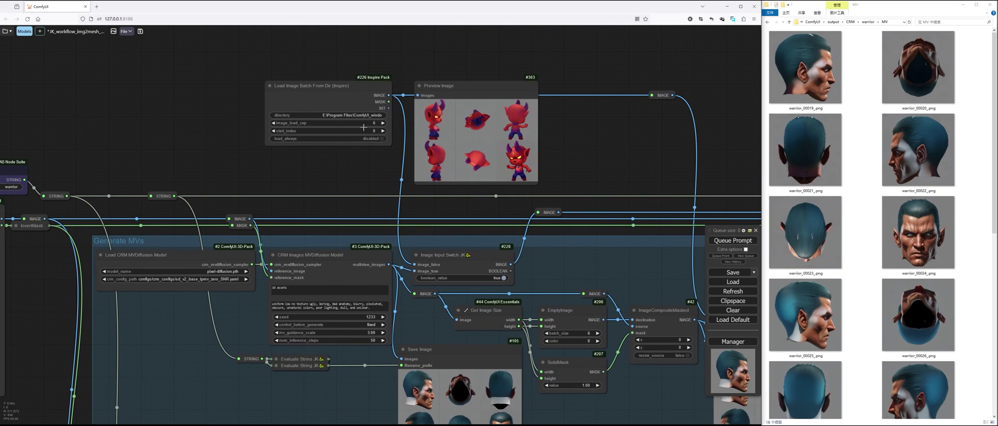
pyautogui.click(895, 22)
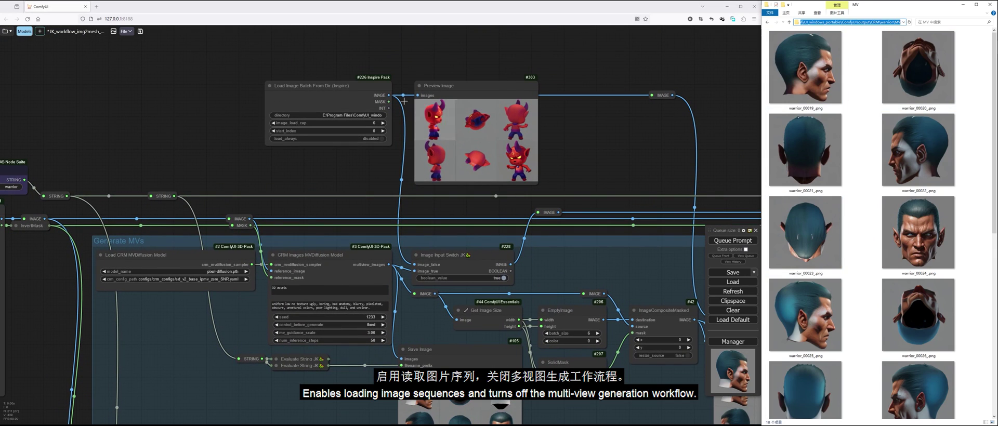
pyautogui.click(323, 96)
pyautogui.click(583, 134)
# Examine the format-conversion nodes after the MV generator: Get Image Size, EmptyImage, SolidMask and ImageCompositeMasked
pyautogui.moveTo(578, 169); pyautogui.dragTo(510, 104)
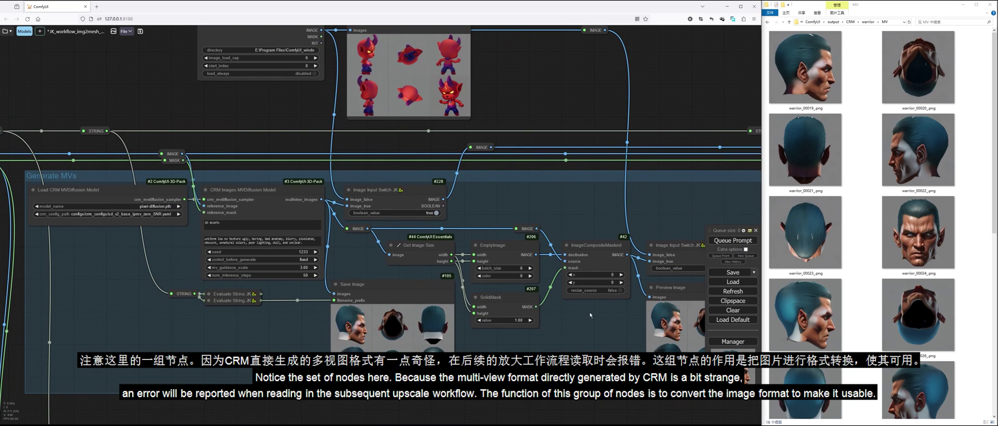
pyautogui.scroll(-2, 597, 318)
pyautogui.moveTo(520, 132); pyautogui.dragTo(451, 130)
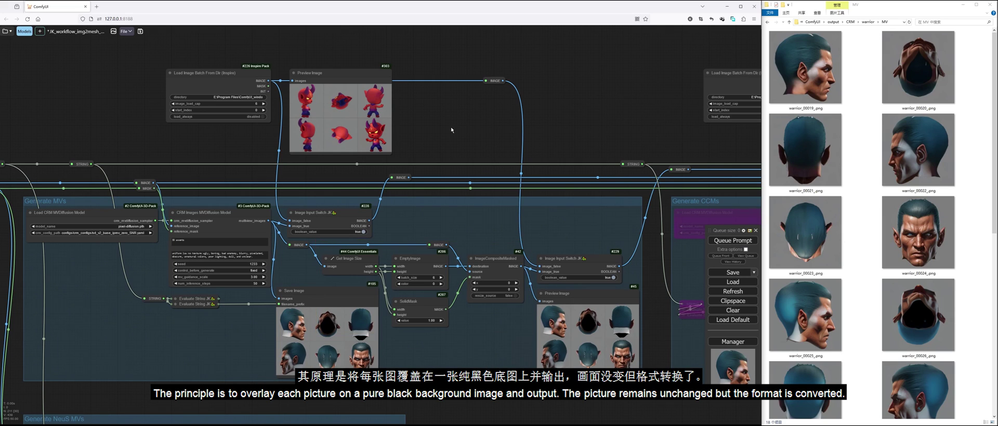
pyautogui.scroll(1, 271, 129)
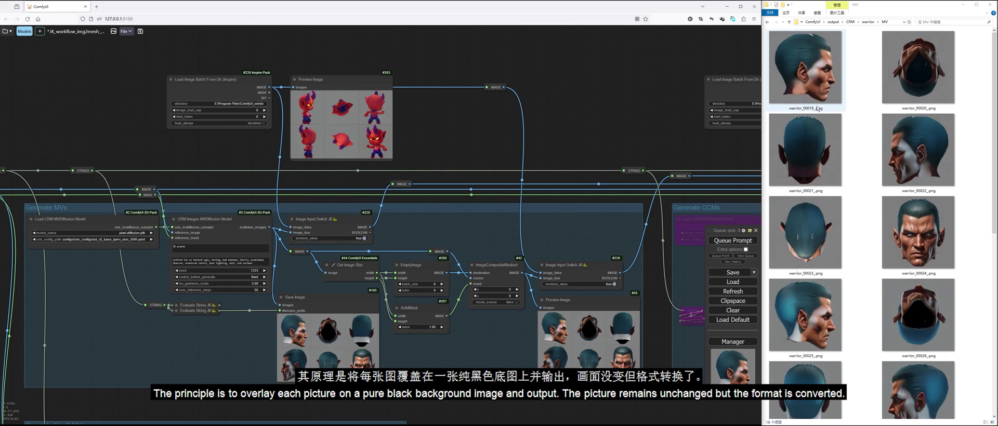
pyautogui.moveTo(619, 110); pyautogui.dragTo(623, 111)
# Enable the Generate CCMs option in the Generate Workflow node
pyautogui.scroll(-5, 623, 111)
pyautogui.moveTo(205, 84); pyautogui.dragTo(436, 155)
pyautogui.scroll(6, 436, 155)
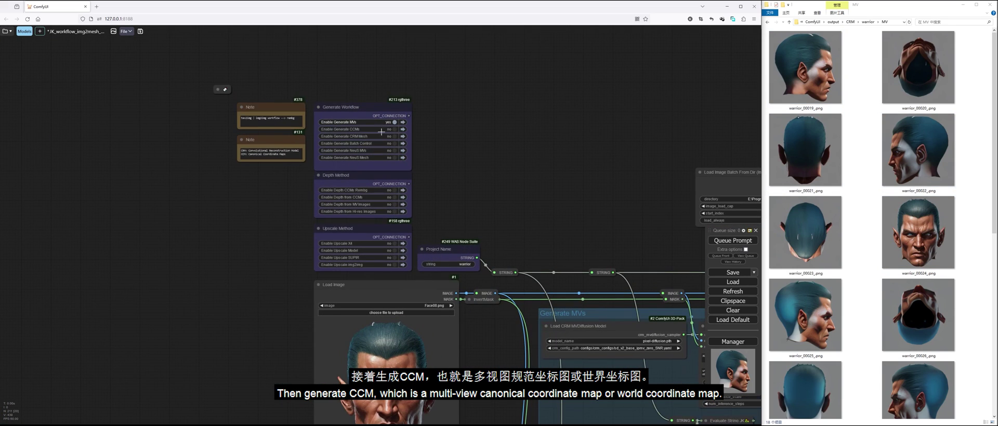
pyautogui.click(396, 130)
# Check the ccm-diffusion.pth model in the Generate CCMs group and run the workflow
pyautogui.scroll(-5, 577, 184)
pyautogui.moveTo(580, 177); pyautogui.dragTo(371, 135)
pyautogui.moveTo(660, 123); pyautogui.dragTo(389, 99)
pyautogui.moveTo(534, 109); pyautogui.dragTo(372, 102)
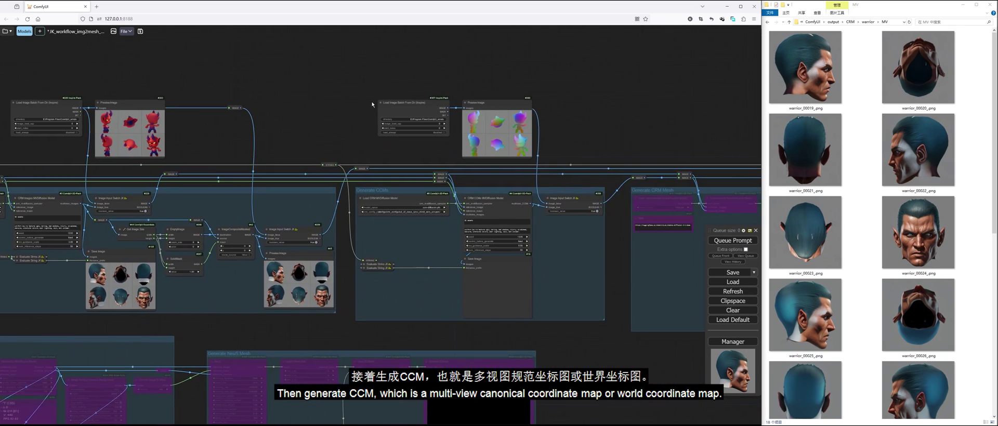
pyautogui.scroll(4, 467, 207)
pyautogui.scroll(3, 393, 225)
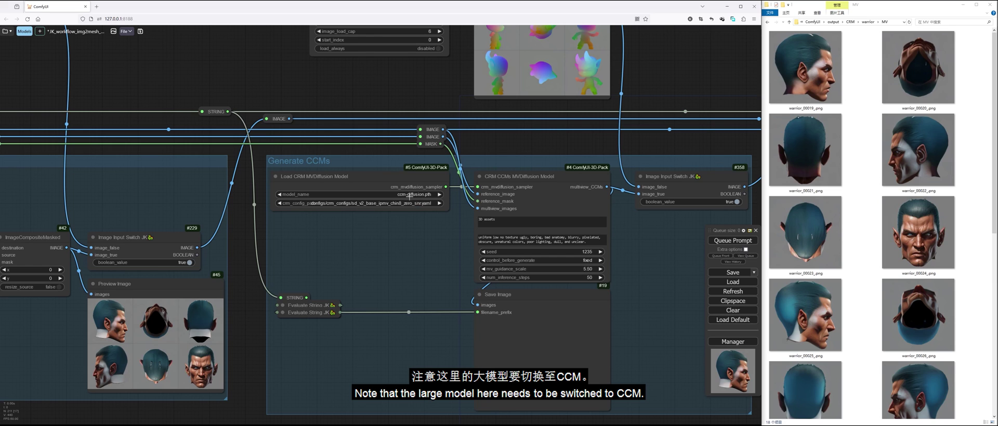
pyautogui.scroll(-3, 419, 261)
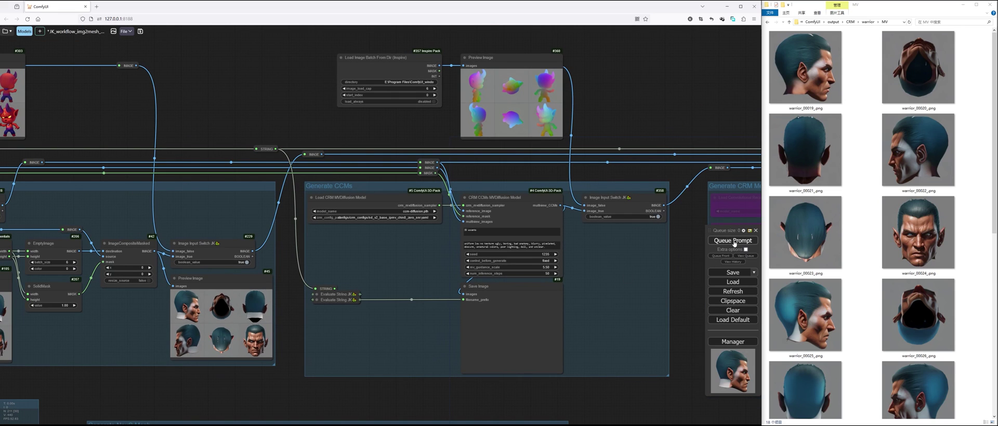
pyautogui.click(734, 241)
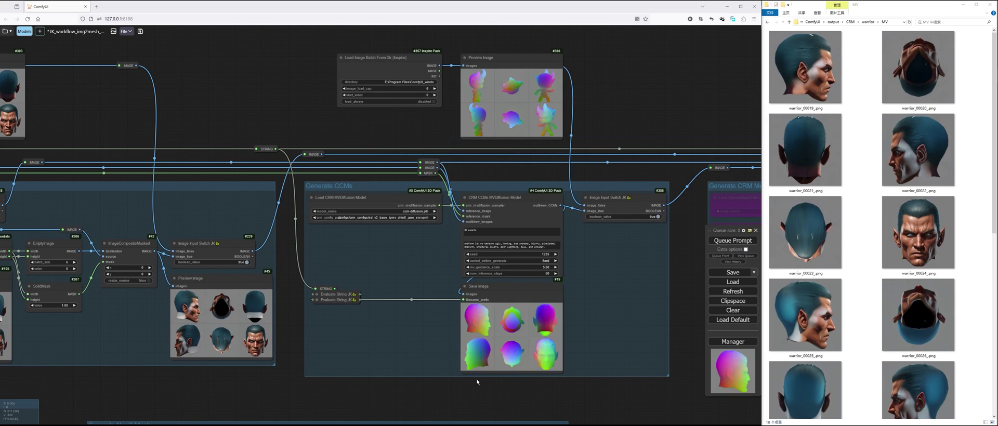
# Examine the generated CCM images in the Save Image node and in the warrior project's CCM output folder
pyautogui.scroll(7, 599, 295)
pyautogui.scroll(2, 645, 321)
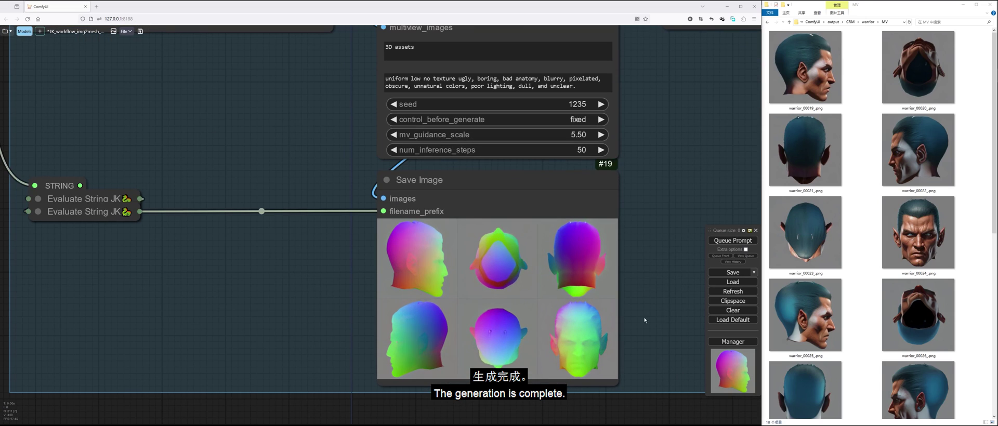
pyautogui.click(867, 22)
pyautogui.doubleClick(779, 40)
pyautogui.scroll(-3, 924, 200)
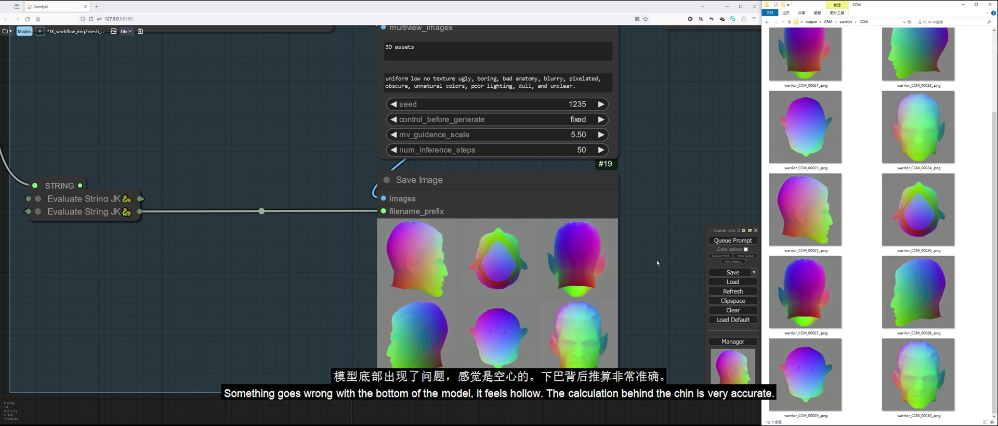
# Set the CRM CCMs MVDiffusion Model's mv_guidance_scale to 3 and regenerate the CCM images
pyautogui.scroll(-4, 657, 262)
pyautogui.click(592, 175)
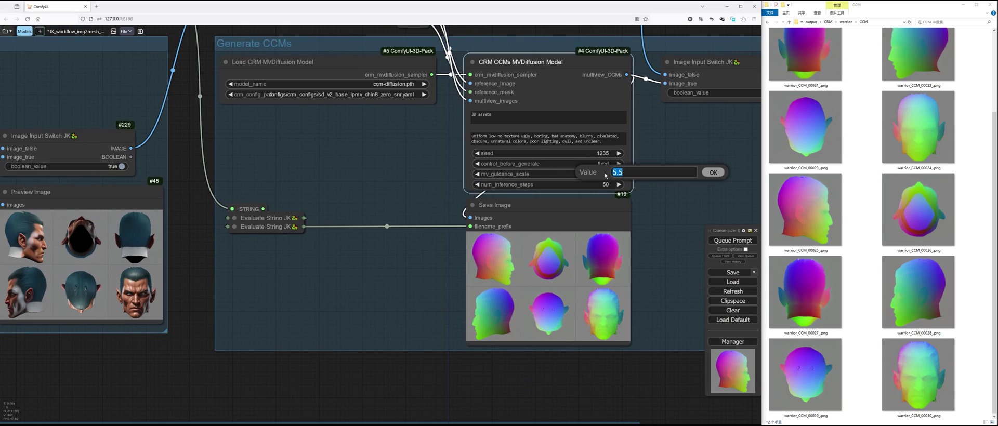
pyautogui.write('3')
pyautogui.press('Return')
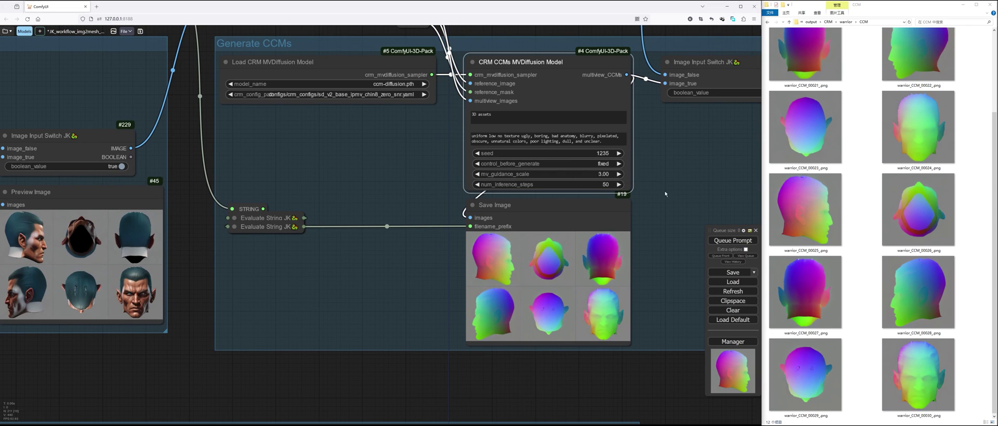
pyautogui.scroll(-3, 660, 198)
pyautogui.click(720, 241)
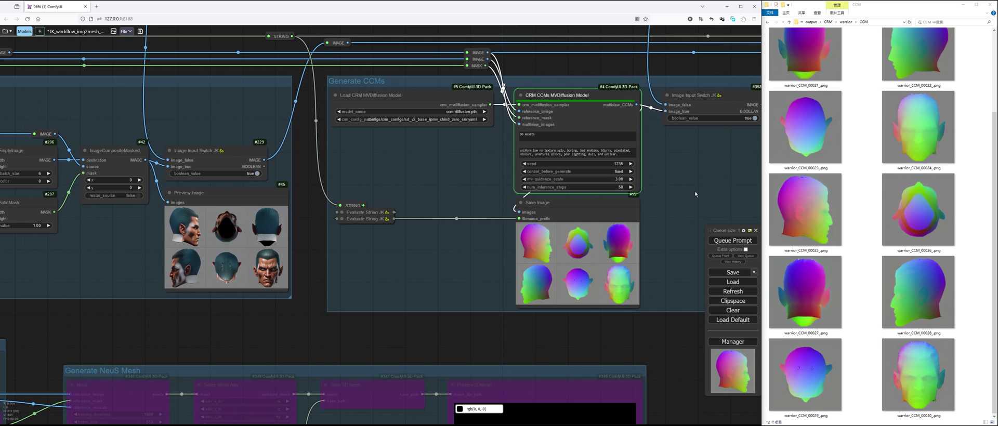
# Examine the regenerated CCM images and compare them with the head multi-views
pyautogui.scroll(8, 668, 279)
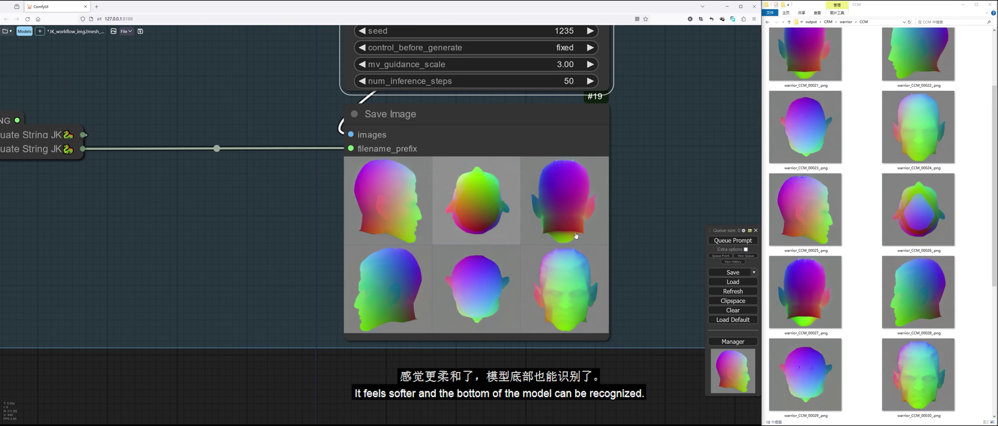
pyautogui.scroll(-9, 669, 242)
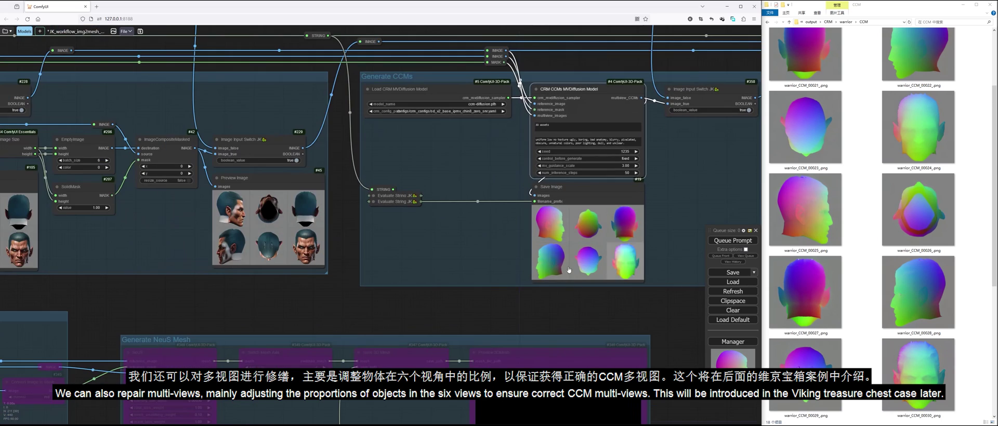
pyautogui.moveTo(376, 297); pyautogui.dragTo(642, 327)
pyautogui.scroll(-4, 614, 306)
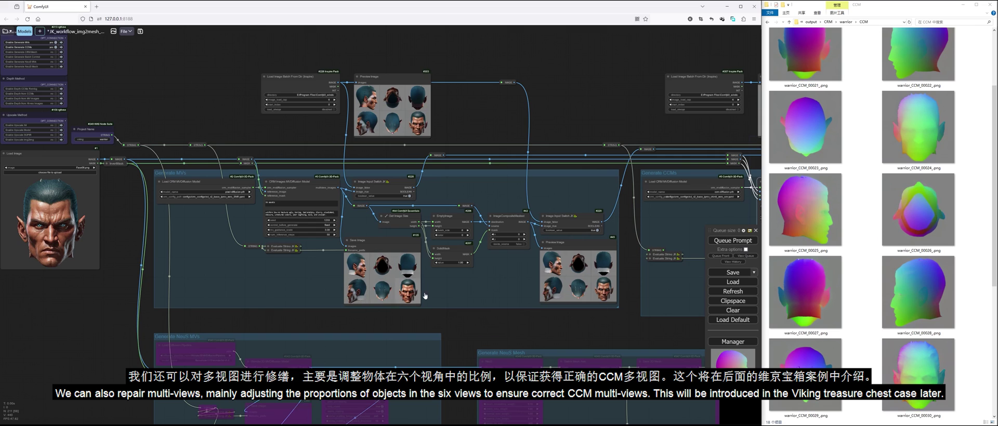
pyautogui.moveTo(610, 326); pyautogui.dragTo(377, 328)
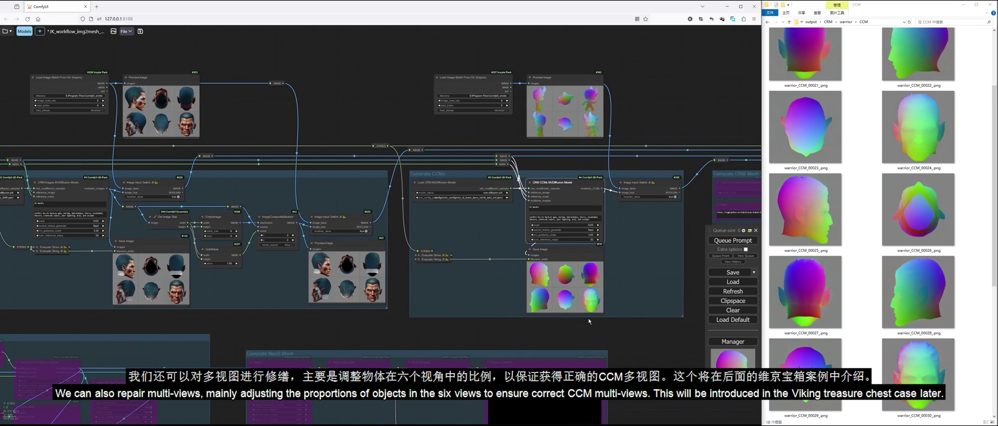
# Enable Generate CRMMesh, run the workflow, and inspect the generated warrior head in the Preview 3DMesh node
pyautogui.scroll(-3, 918, 291)
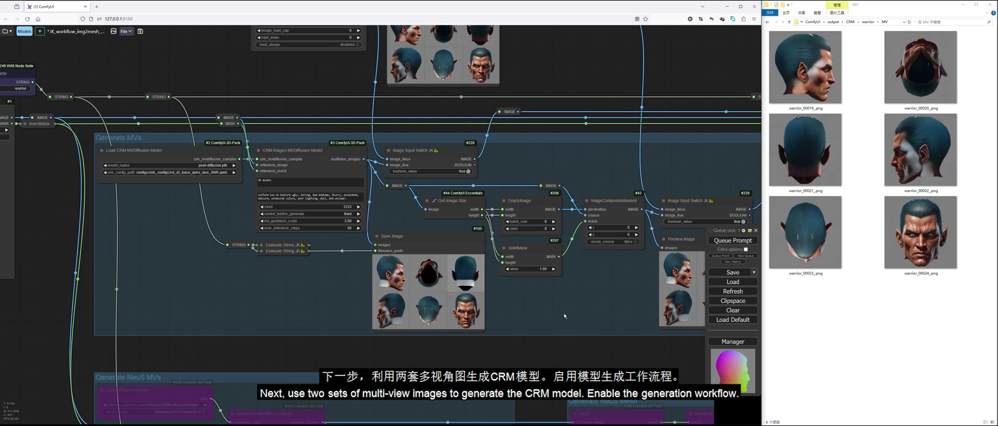
pyautogui.scroll(-4, 564, 316)
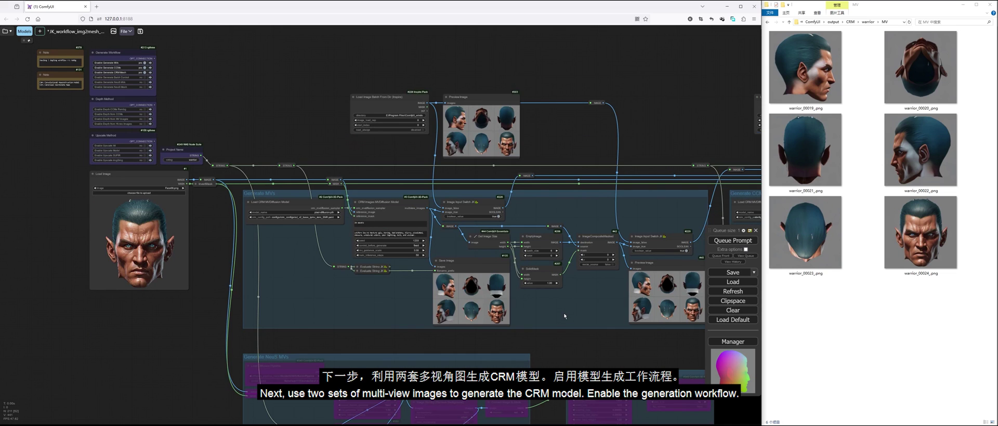
pyautogui.scroll(4, 176, 81)
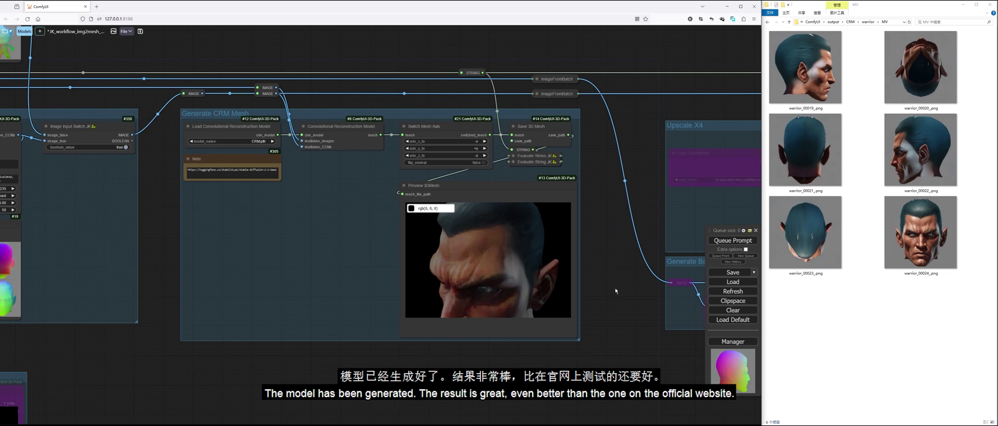
pyautogui.moveTo(493, 276); pyautogui.dragTo(491, 292)
pyautogui.scroll(-5, 491, 270)
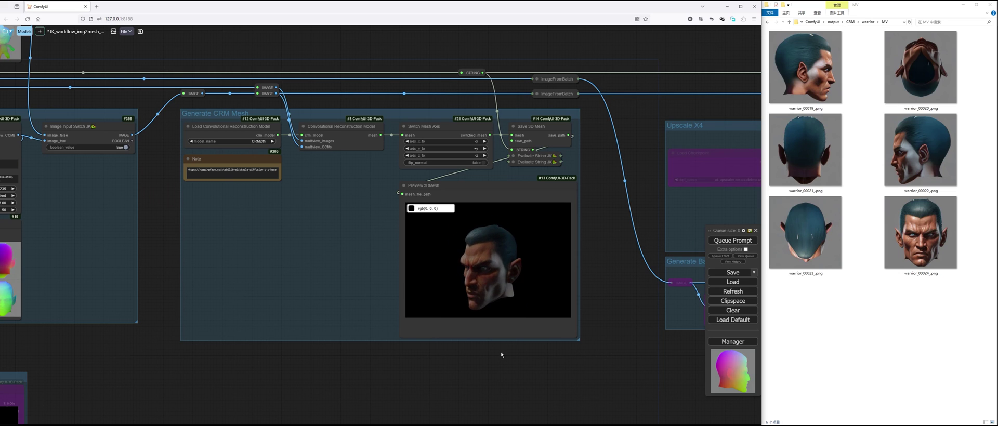
# Enable Upscale Model in the Upscale Method node and run the workflow to upscale the head multi-views
pyautogui.scroll(-4, 501, 351)
pyautogui.scroll(-5, 244, 357)
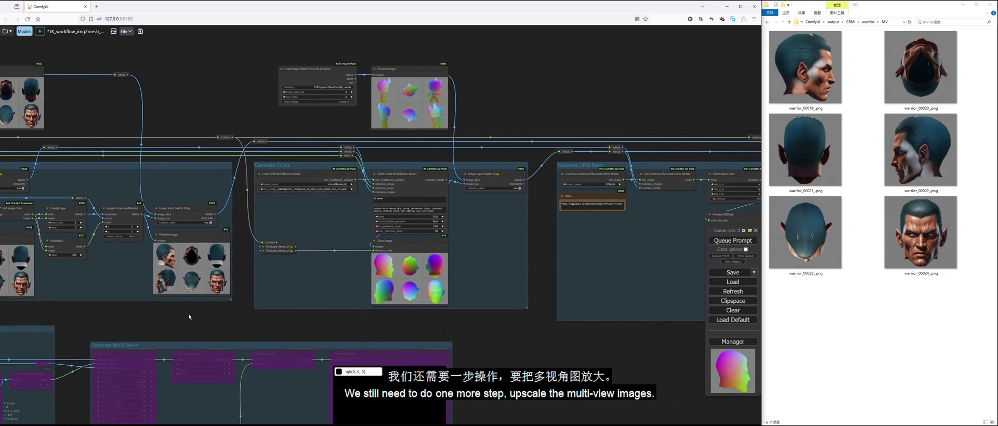
pyautogui.scroll(5, 200, 150)
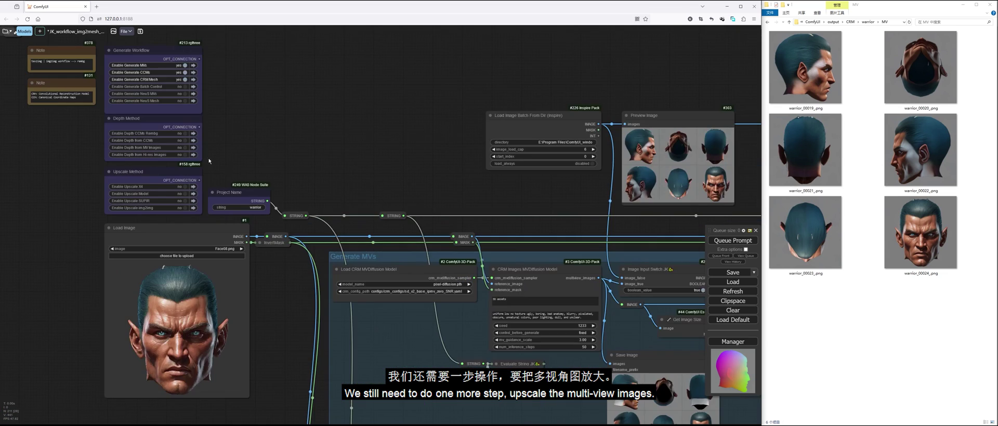
pyautogui.click(357, 302)
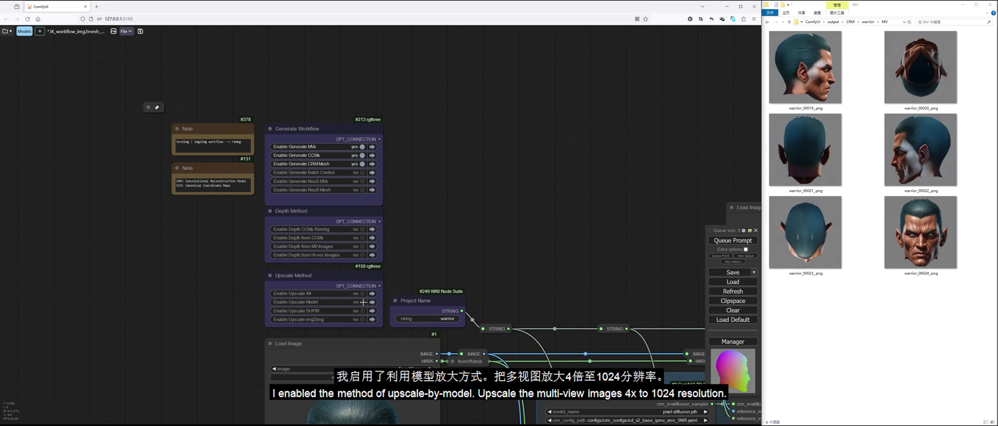
pyautogui.click(372, 302)
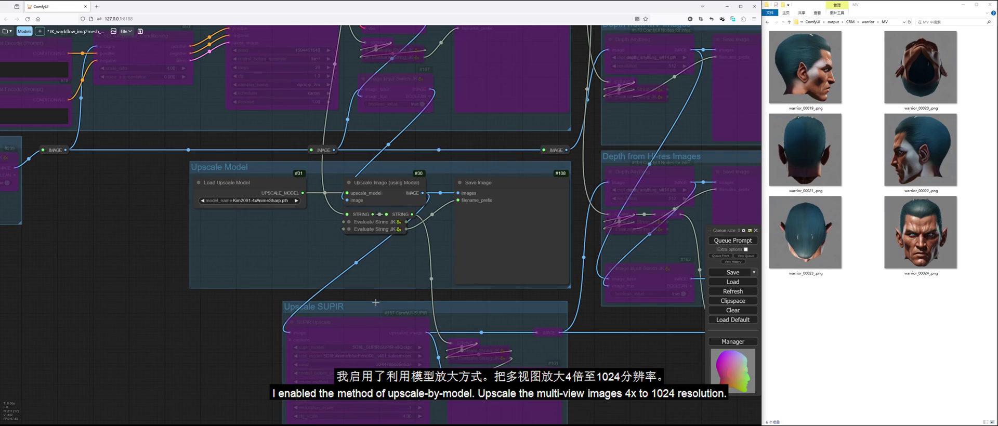
pyautogui.scroll(2, 310, 224)
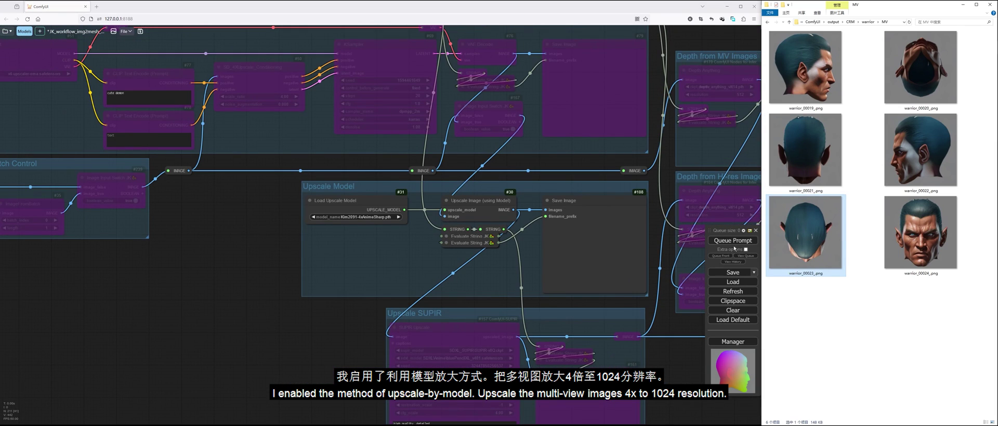
pyautogui.click(734, 240)
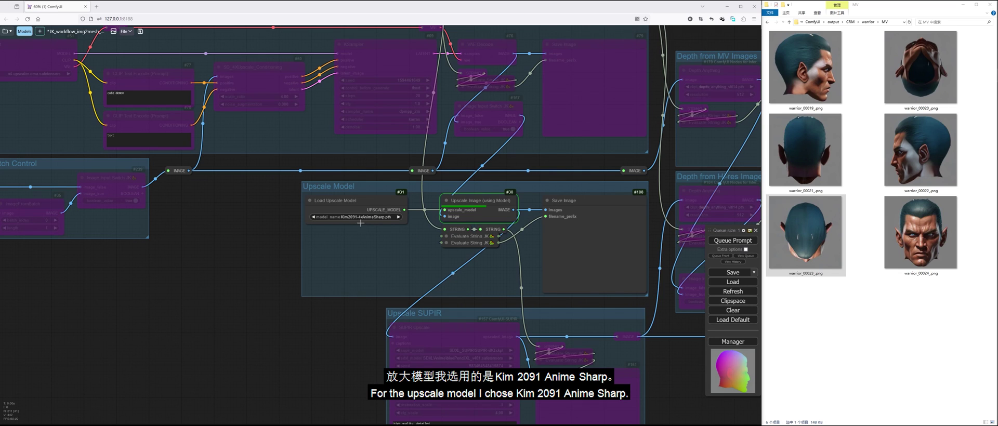
# Check the available upscale models in the Load Upscale Model node, keeping Kim2091-4xAnimeSharp.pth
pyautogui.click(376, 216)
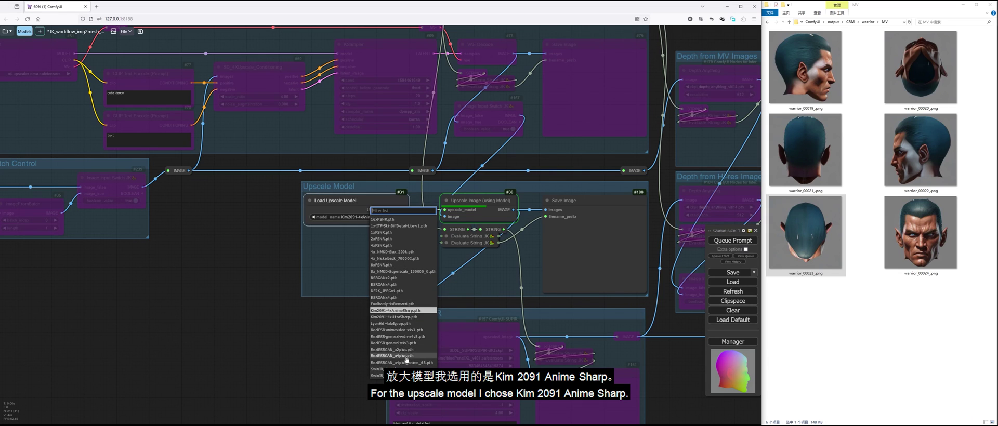
pyautogui.click(282, 272)
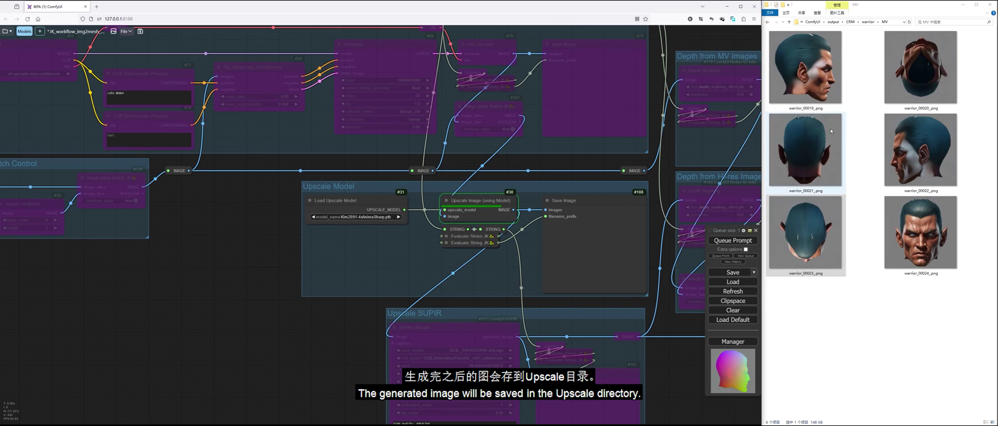
# Browse the warrior project's Mesh and Upscale output folders, showing the upscaled images as extra large icons
pyautogui.click(868, 22)
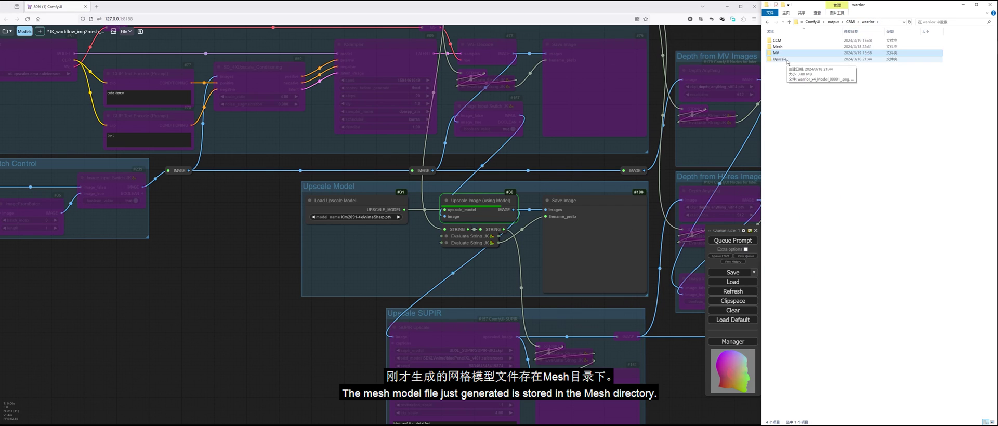
pyautogui.doubleClick(778, 46)
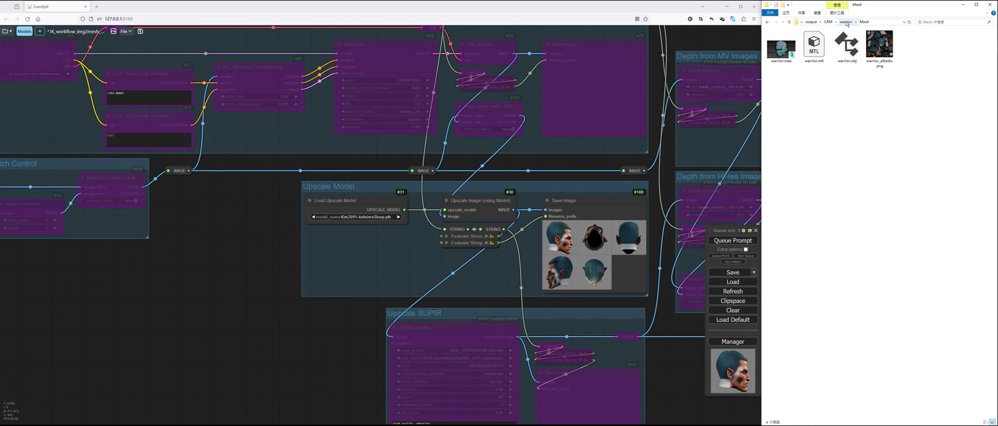
pyautogui.click(846, 21)
pyautogui.doubleClick(780, 59)
pyautogui.rightClick(816, 166)
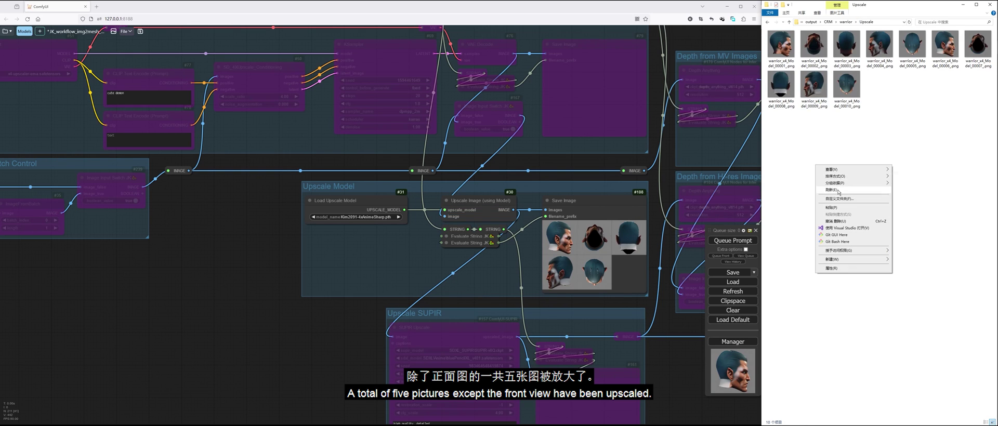
pyautogui.moveTo(873, 170)
pyautogui.click(910, 170)
pyautogui.scroll(-1, 885, 205)
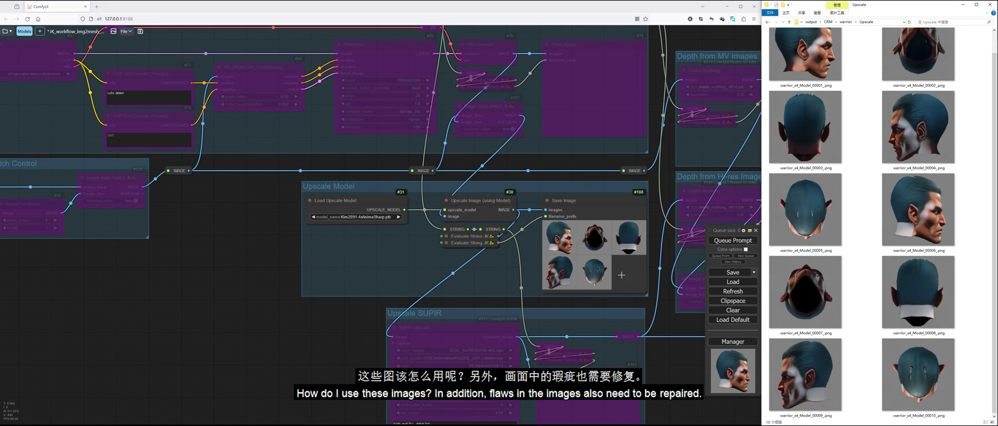
# Look over the upscaled warrior images in the Upscale folder and view the CCM images in the project's CCM folder
pyautogui.click(918, 210)
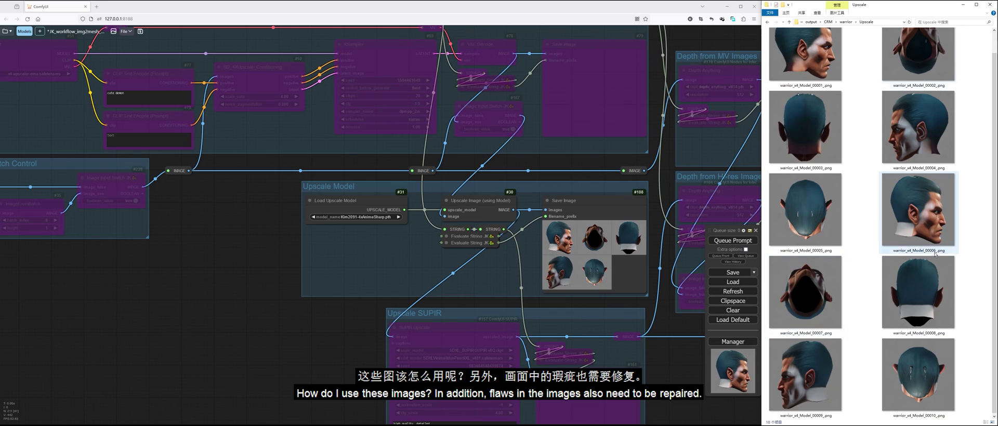
pyautogui.scroll(1, 827, 74)
pyautogui.doubleClick(827, 75)
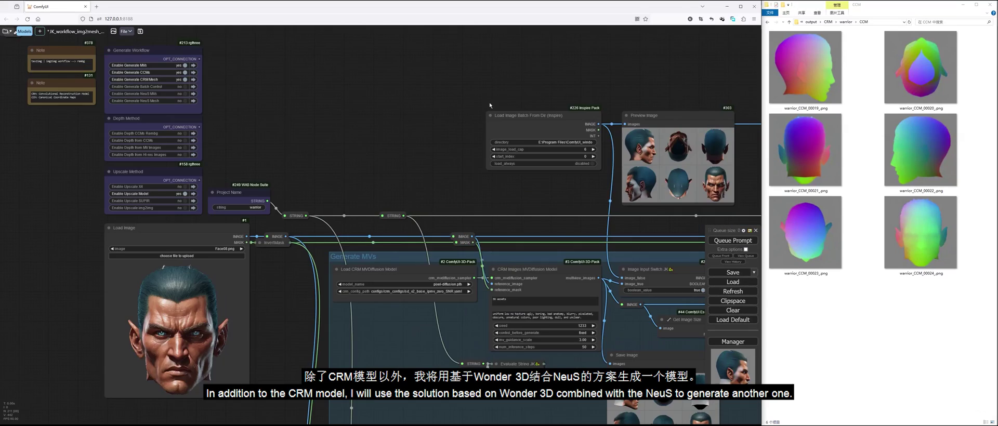
# In the Generate Workflow node, disable generation of MVs, CCMs and CRMMesh, leaving only Generate NeuS MVs enabled
pyautogui.moveTo(156, 156); pyautogui.dragTo(361, 245)
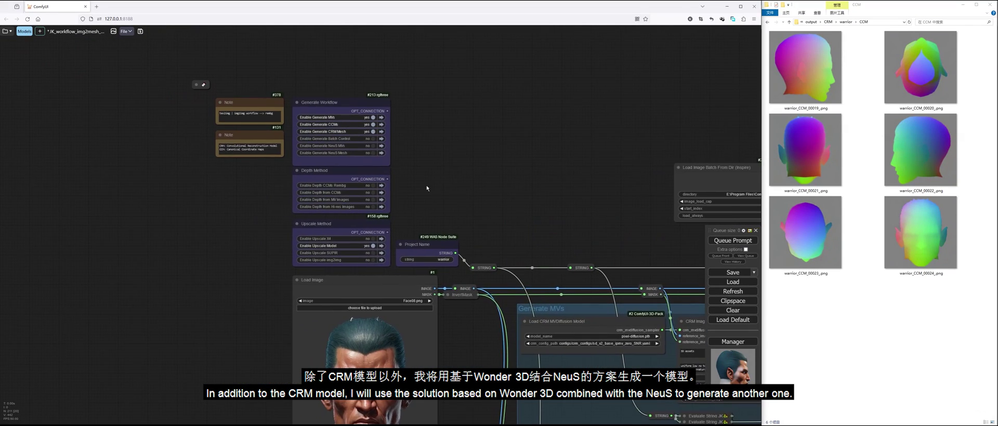
pyautogui.scroll(2, 309, 152)
pyautogui.click(362, 103)
pyautogui.click(362, 111)
pyautogui.click(362, 120)
pyautogui.click(362, 146)
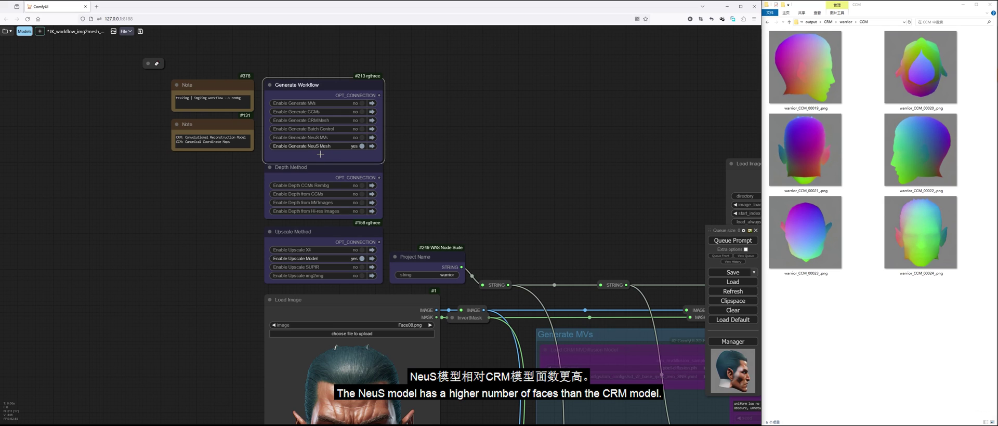
pyautogui.scroll(-5, 641, 242)
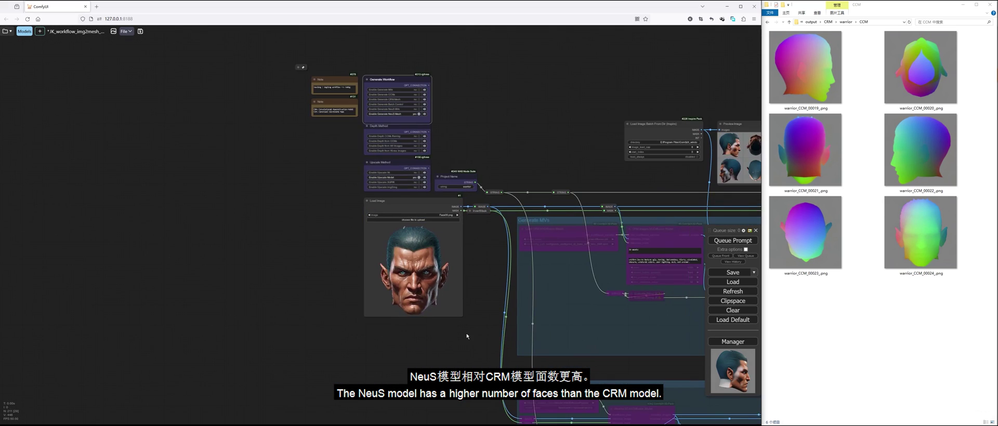
pyautogui.scroll(9, 442, 190)
pyautogui.click(422, 166)
pyautogui.click(421, 173)
# Run the workflow to generate the warrior's NeuS multi-views with the default Wonder3D parameters
pyautogui.scroll(-2, 588, 229)
pyautogui.moveTo(572, 232); pyautogui.dragTo(506, 156)
pyautogui.scroll(-3, 519, 166)
pyautogui.moveTo(694, 395); pyautogui.dragTo(595, 225)
pyautogui.scroll(2, 601, 291)
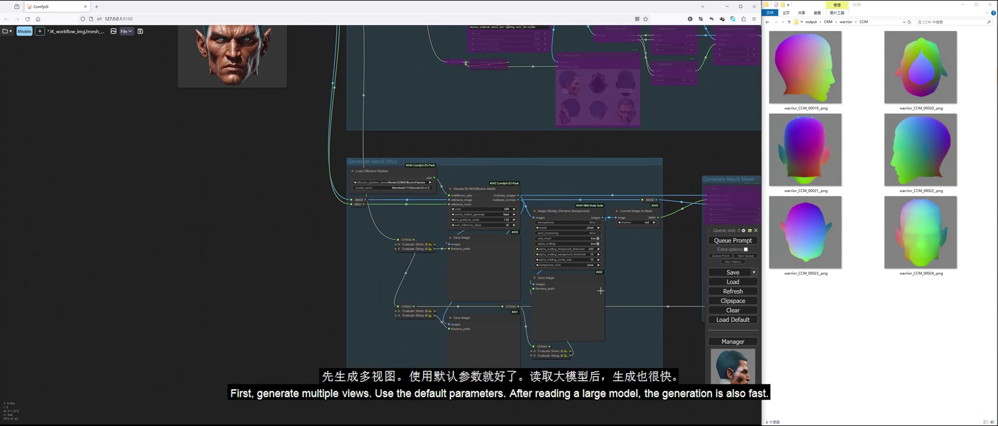
pyautogui.click(733, 241)
# Examine the Wonder3D pipeline settings and the color and normal images saved in the Generate NeuS MVs group
pyautogui.scroll(5, 510, 184)
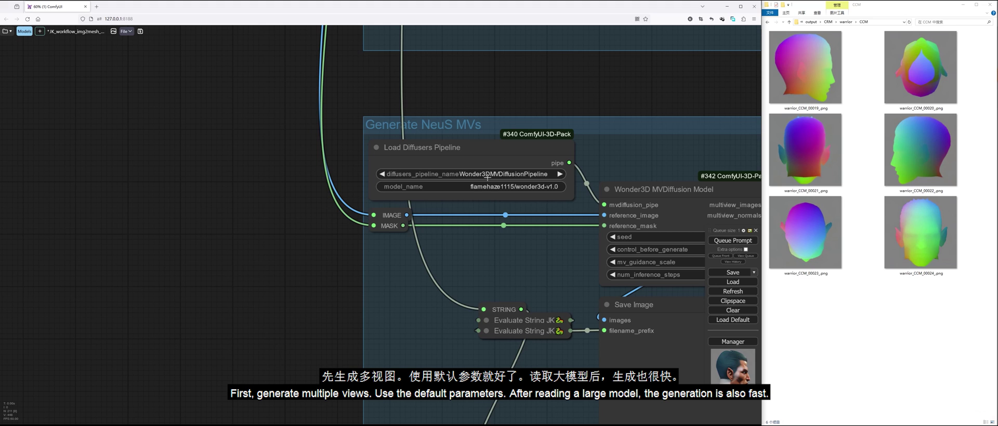
pyautogui.scroll(-4, 560, 266)
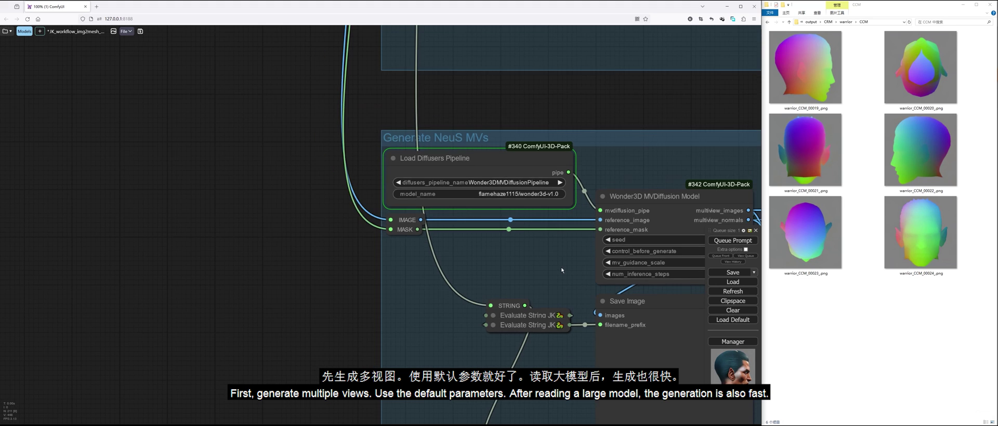
pyautogui.moveTo(425, 337); pyautogui.dragTo(248, 235)
pyautogui.scroll(-2, 248, 235)
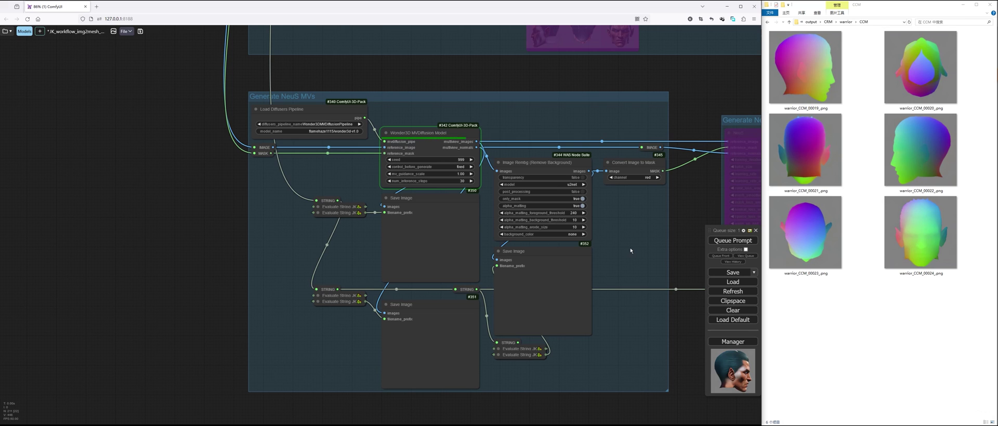
pyautogui.scroll(3, 626, 254)
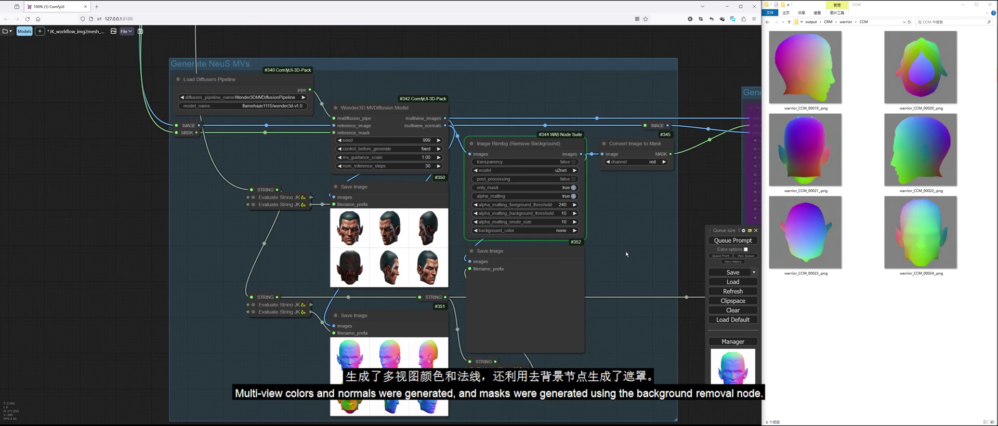
pyautogui.moveTo(659, 189); pyautogui.dragTo(659, 190)
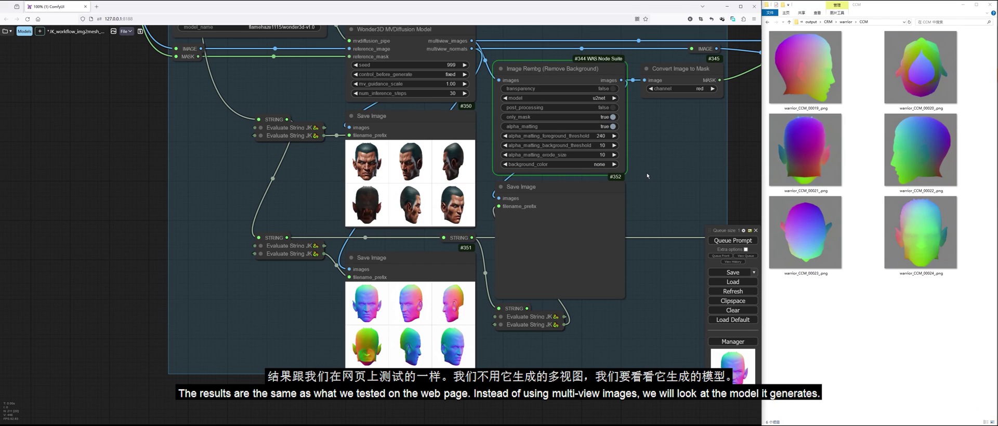
pyautogui.moveTo(648, 176); pyautogui.dragTo(591, 234)
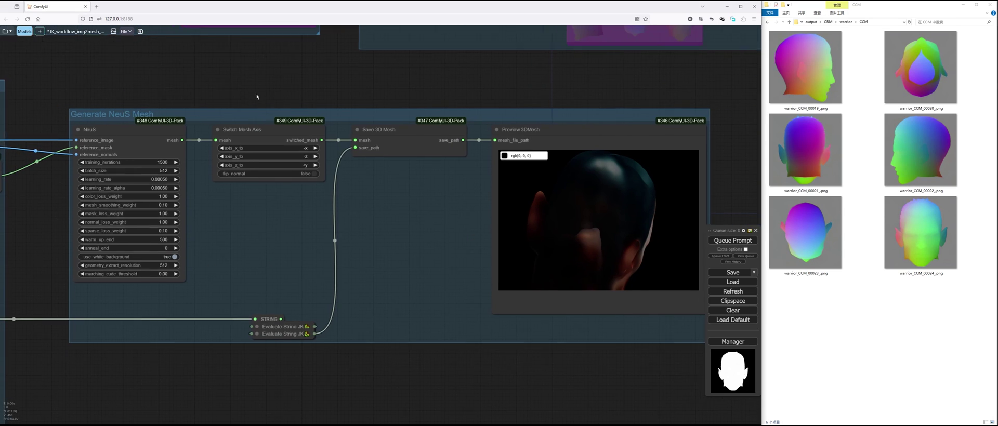
# Examine the Generate NeuS Mesh group, including the Switch Mesh Axis options and the head in the Preview 3DMesh node
pyautogui.moveTo(256, 96); pyautogui.dragTo(275, 102)
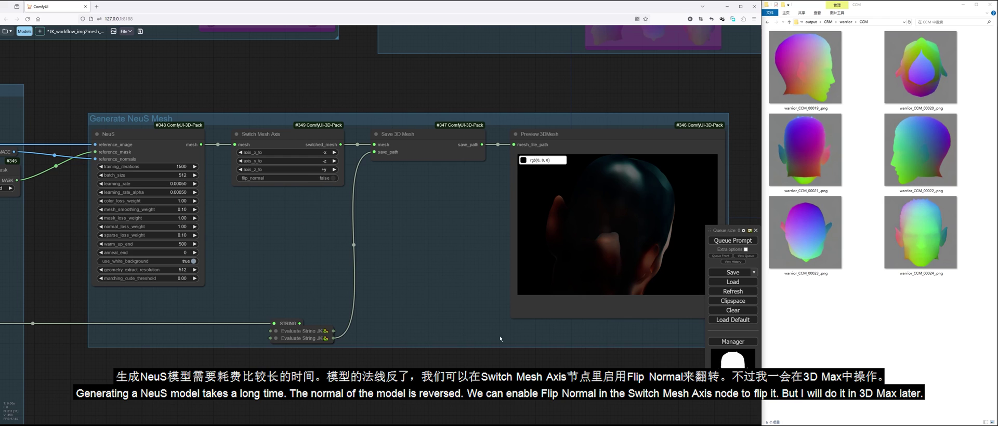
pyautogui.moveTo(498, 338); pyautogui.dragTo(449, 345)
pyautogui.moveTo(570, 250); pyautogui.dragTo(551, 226)
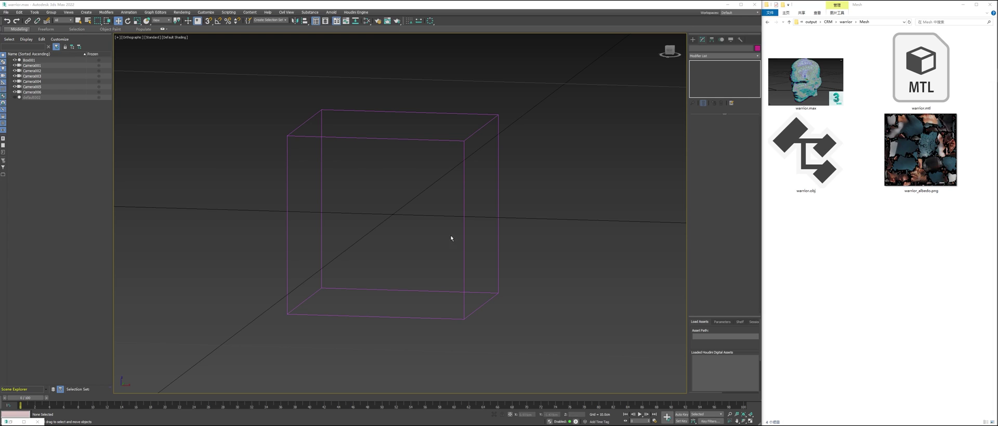
# Unhide the camera category in the 3ds Max scene warrior.max to show the cameras around the cube
pyautogui.scroll(-2, 451, 238)
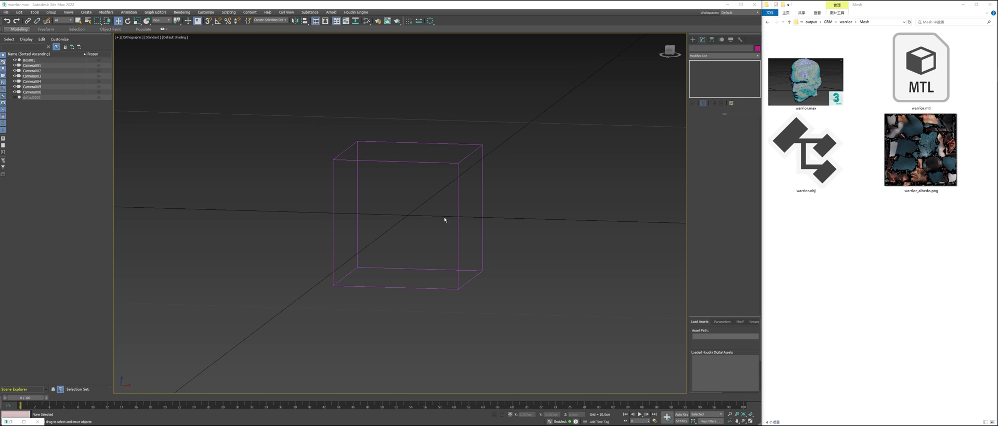
pyautogui.click(730, 39)
pyautogui.click(694, 116)
pyautogui.moveTo(526, 211)
pyautogui.mouseDown()
pyautogui.moveTo(501, 224)
pyautogui.moveTo(518, 225)
pyautogui.moveTo(485, 231)
pyautogui.mouseUp()
# Inspect the reference cube, the camera layout around it, and Camera001's orthographic projection and field-of-view settings
pyautogui.click(483, 232)
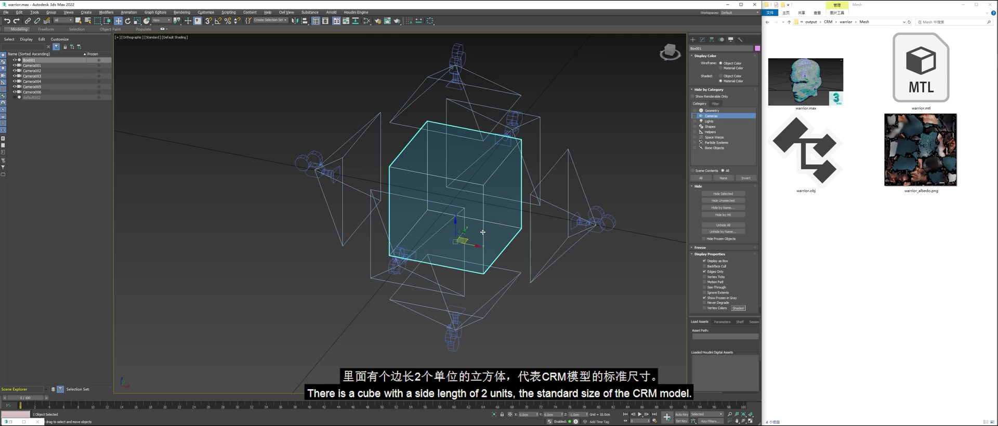
pyautogui.click(703, 39)
pyautogui.moveTo(573, 124); pyautogui.dragTo(544, 154)
pyautogui.click(568, 150)
pyautogui.moveTo(523, 204)
pyautogui.mouseDown()
pyautogui.moveTo(495, 191)
pyautogui.moveTo(514, 208)
pyautogui.mouseUp()
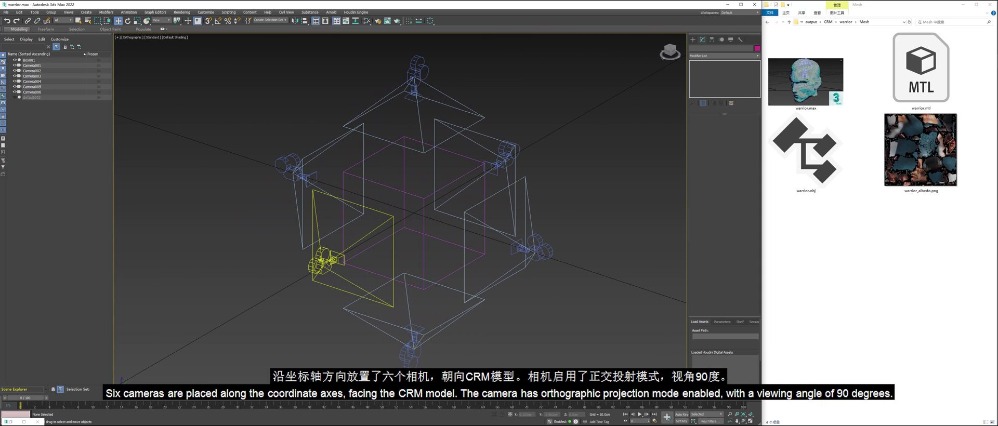
pyautogui.click(325, 259)
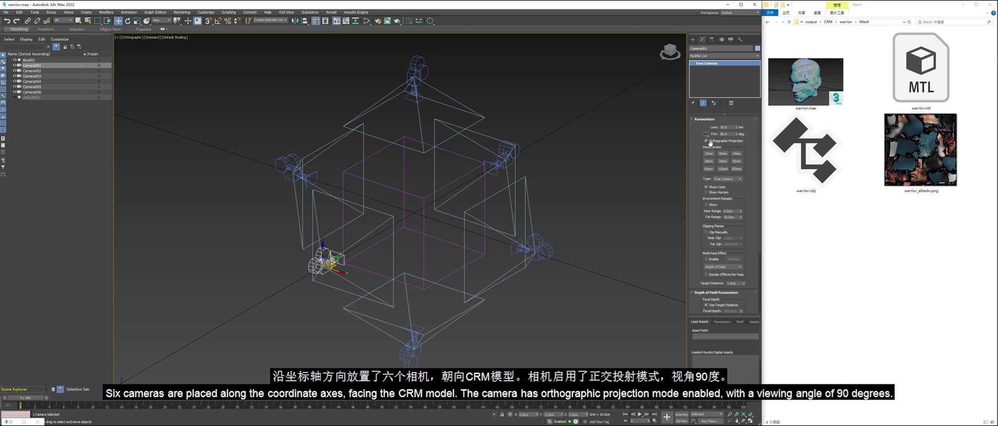
pyautogui.click(579, 267)
pyautogui.moveTo(555, 262)
pyautogui.mouseDown()
pyautogui.moveTo(610, 240)
pyautogui.moveTo(573, 263)
pyautogui.mouseUp()
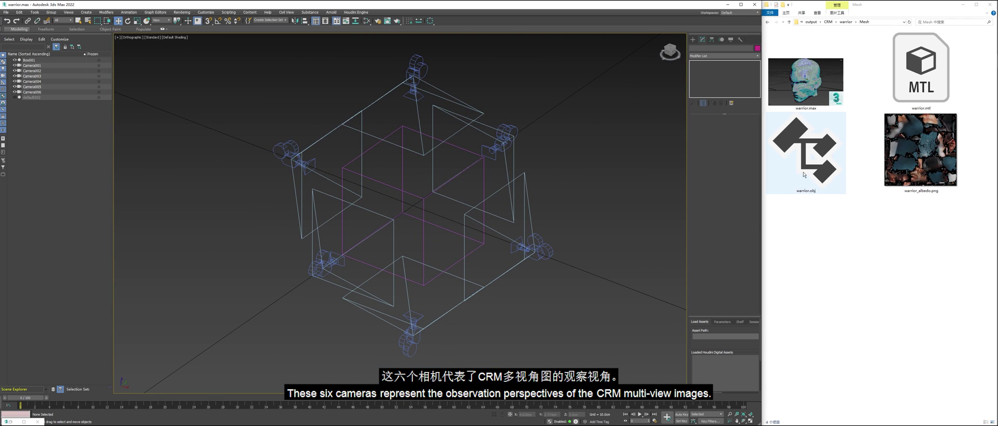
# Import warrior.obj into the scene and reset the head's X and Y positions to 0 so it sits inside the cube
pyautogui.moveTo(810, 164); pyautogui.dragTo(557, 191)
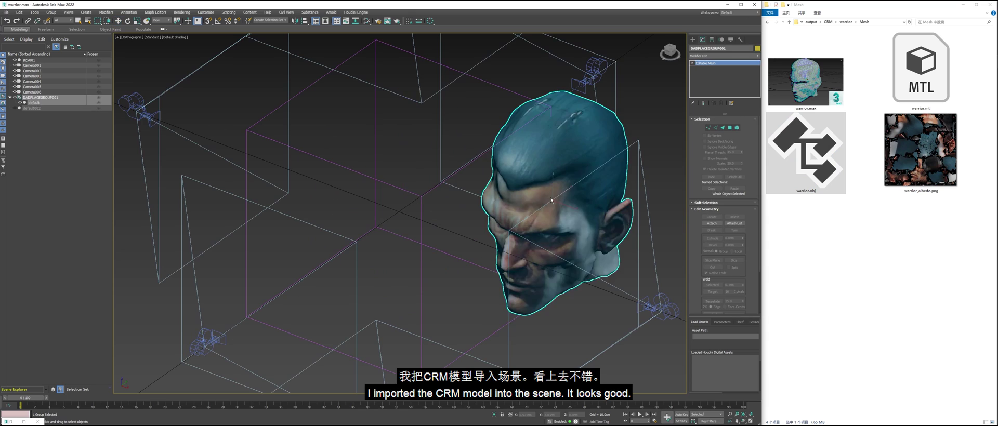
pyautogui.press('w')
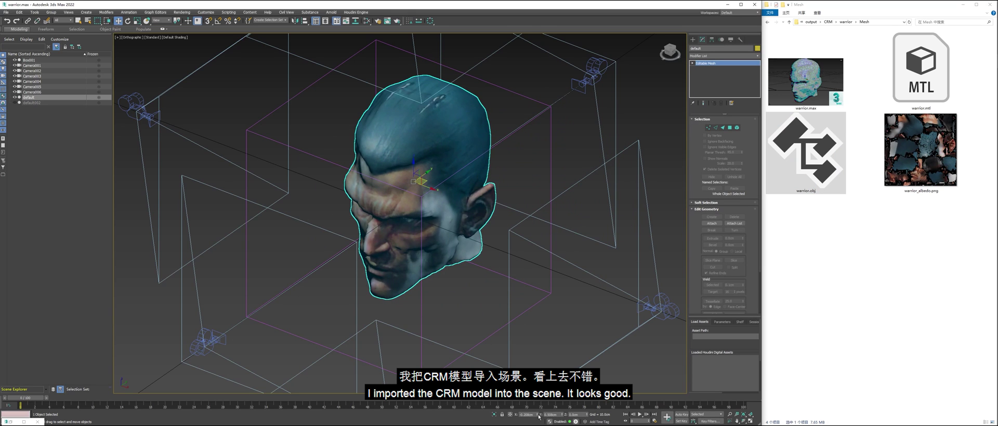
pyautogui.rightClick(538, 415)
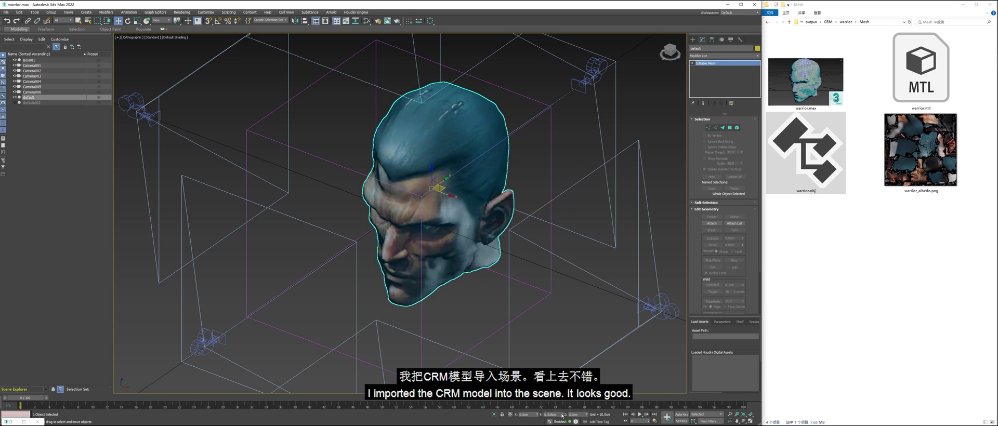
pyautogui.rightClick(561, 415)
pyautogui.scroll(-4, 530, 252)
pyautogui.moveTo(531, 252); pyautogui.dragTo(500, 267)
pyautogui.click(500, 267)
pyautogui.scroll(2, 500, 268)
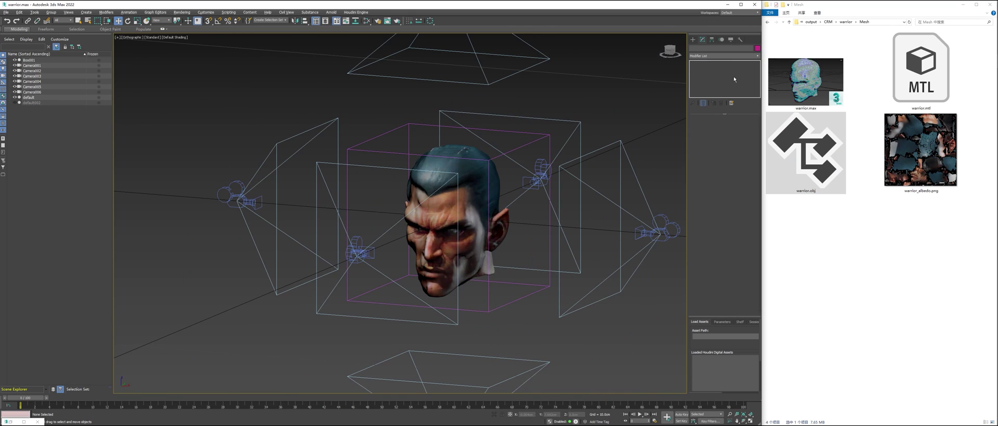
# Hide the camera category, leaving the head and cube displayed, and view the textured head up close
pyautogui.click(730, 40)
pyautogui.click(694, 115)
pyautogui.moveTo(535, 262); pyautogui.dragTo(514, 260)
pyautogui.scroll(-4, 514, 260)
pyautogui.scroll(6, 514, 260)
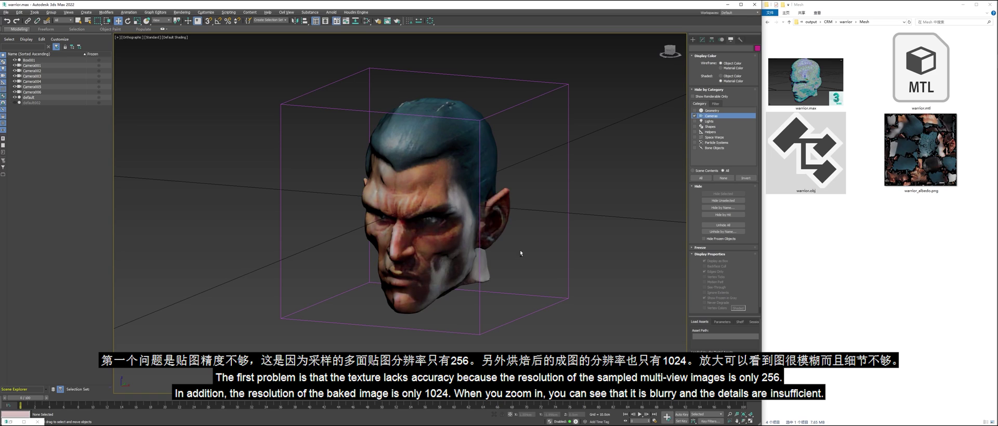
# Open warrior_albedo.png in the image viewer, examine its texture detail at high magnification, and close it
pyautogui.click(917, 166)
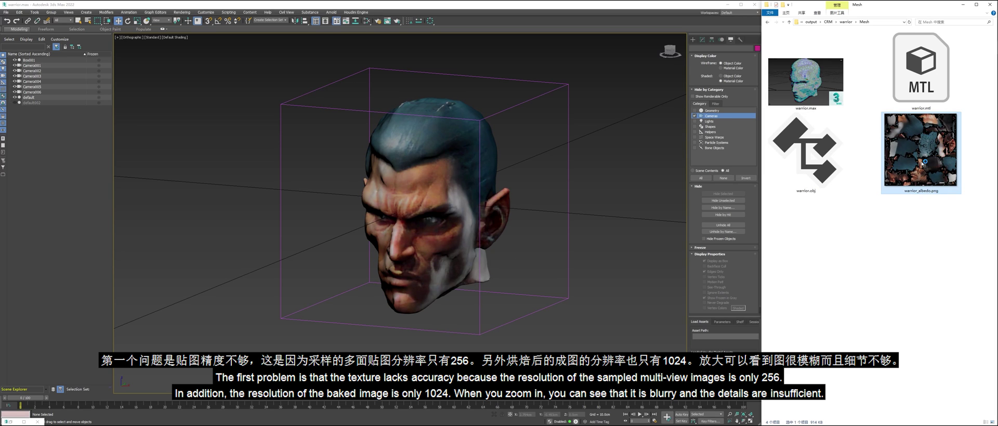
pyautogui.doubleClick(922, 164)
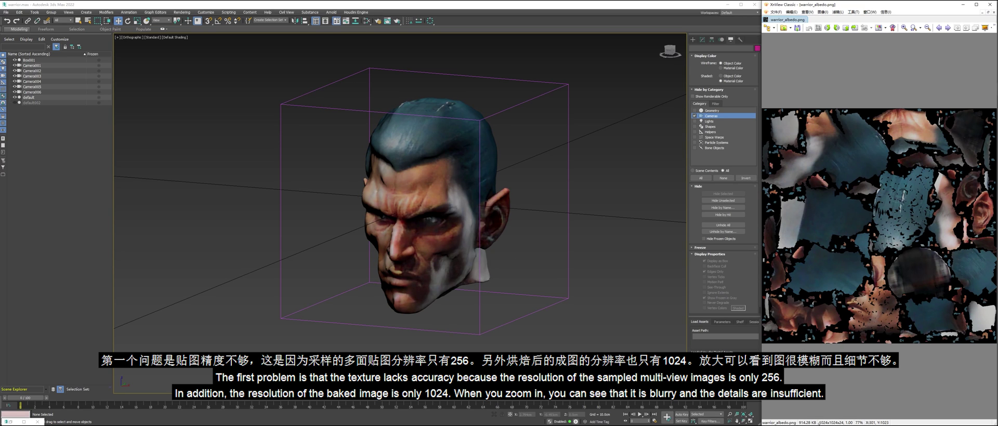
pyautogui.scroll(3, 841, 231)
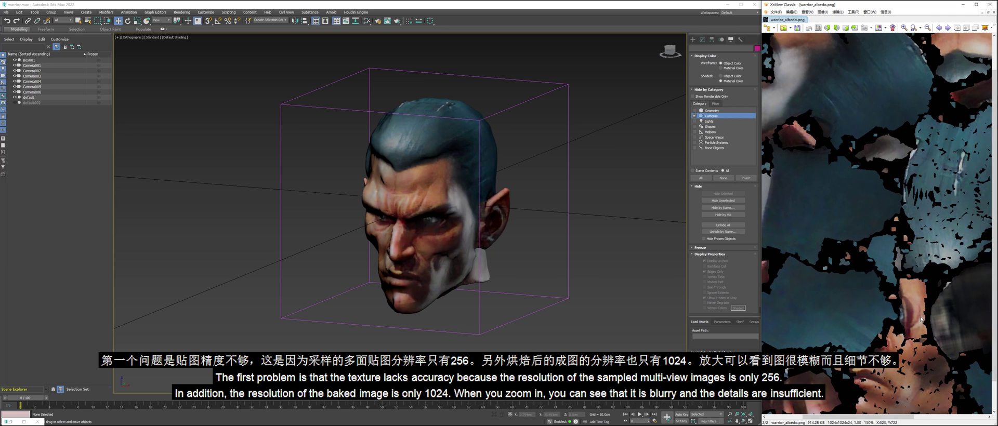
pyautogui.scroll(4, 919, 313)
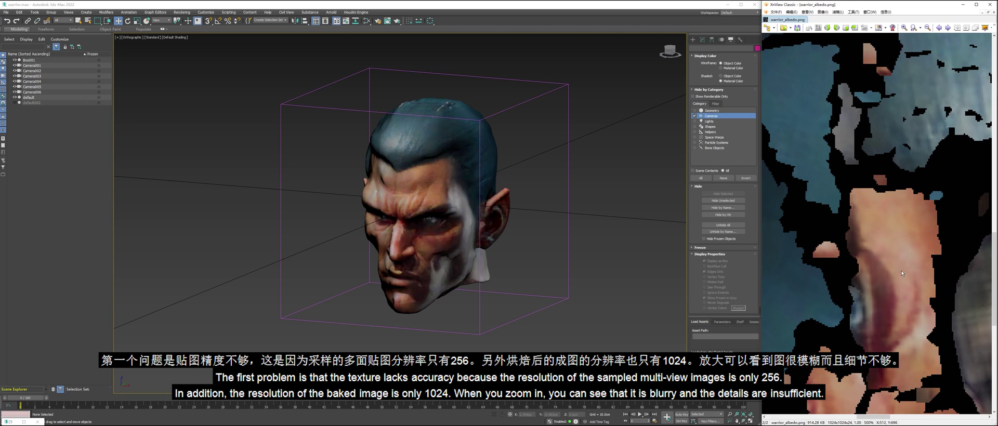
pyautogui.scroll(-8, 902, 300)
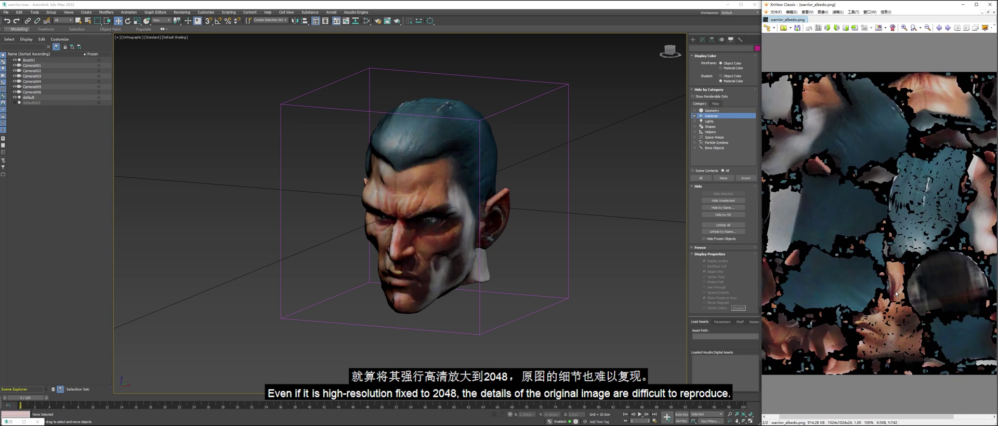
pyautogui.scroll(1, 896, 295)
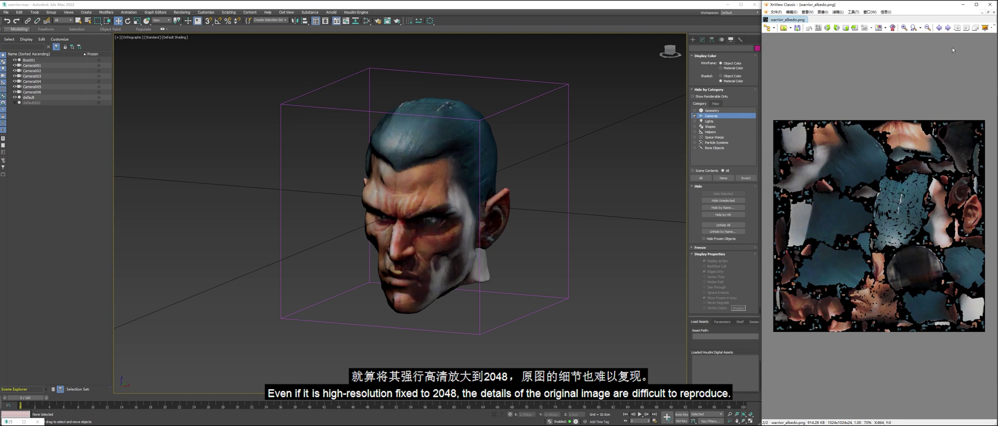
pyautogui.click(989, 5)
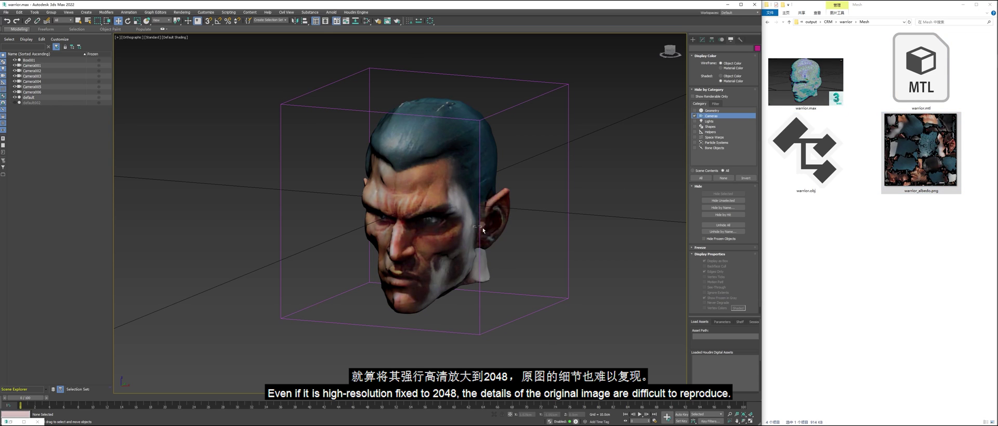
# Show edged faces in the viewport and examine the head's mesh density and topology from several angles
pyautogui.click(175, 37)
pyautogui.click(180, 106)
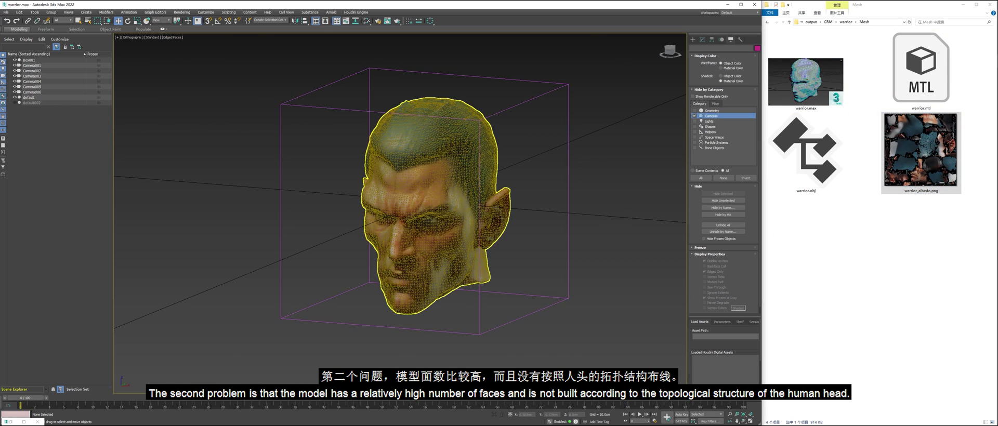
pyautogui.scroll(2, 453, 215)
pyautogui.moveTo(296, 211); pyautogui.dragTo(524, 246)
pyautogui.scroll(2, 388, 203)
pyautogui.scroll(-2, 311, 203)
pyautogui.scroll(2, 479, 244)
pyautogui.scroll(-2, 409, 168)
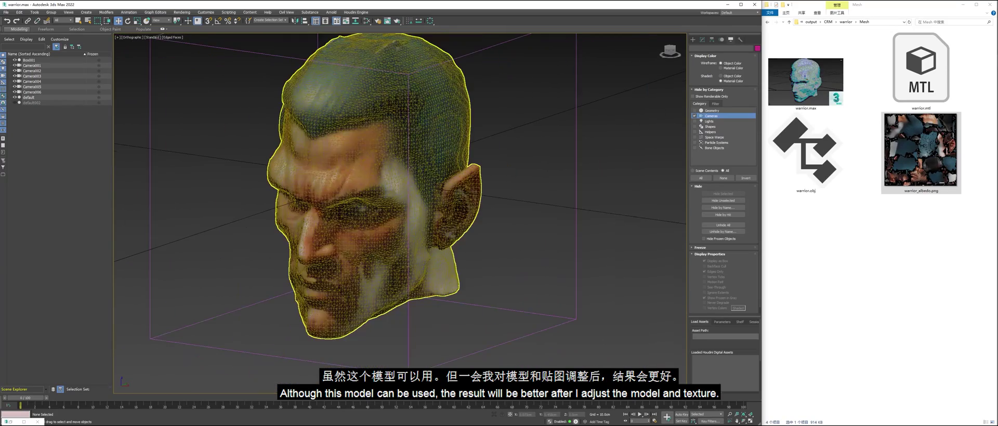
pyautogui.click(389, 168)
pyautogui.moveTo(442, 221); pyautogui.dragTo(474, 234)
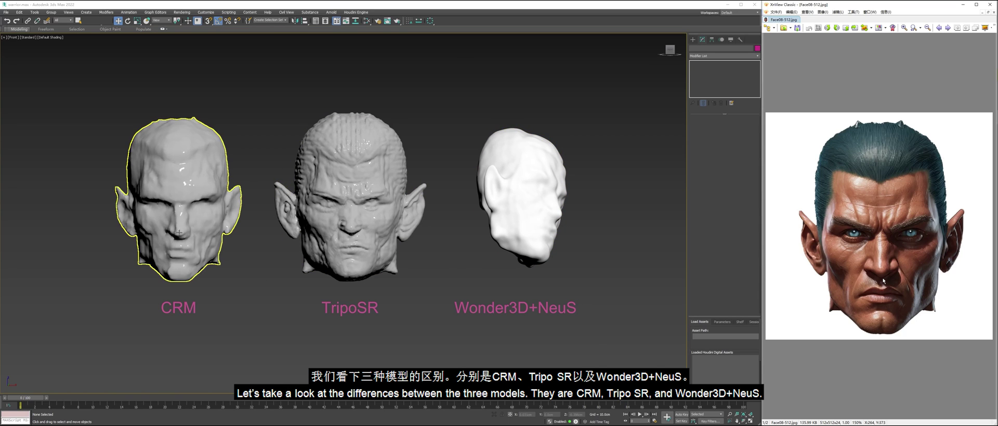
# Check the CRM head's face count in its object properties
pyautogui.scroll(3, 207, 256)
pyautogui.scroll(-3, 206, 241)
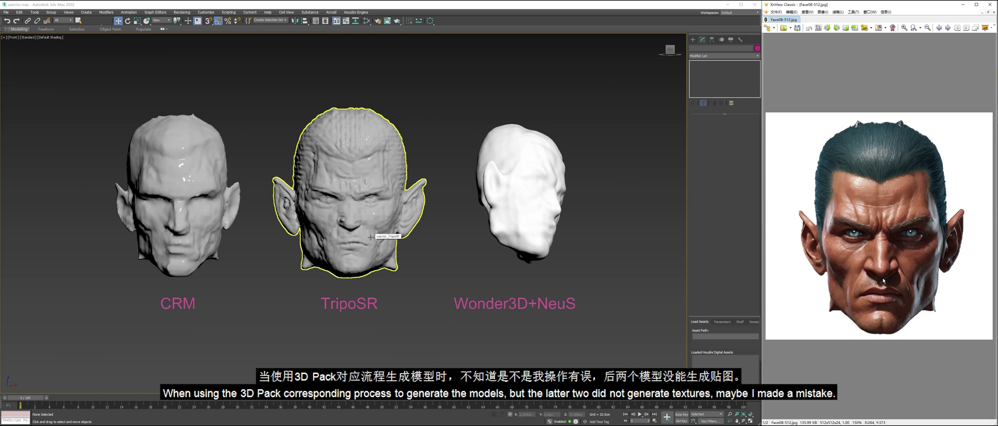
pyautogui.click(199, 218)
pyautogui.rightClick(199, 218)
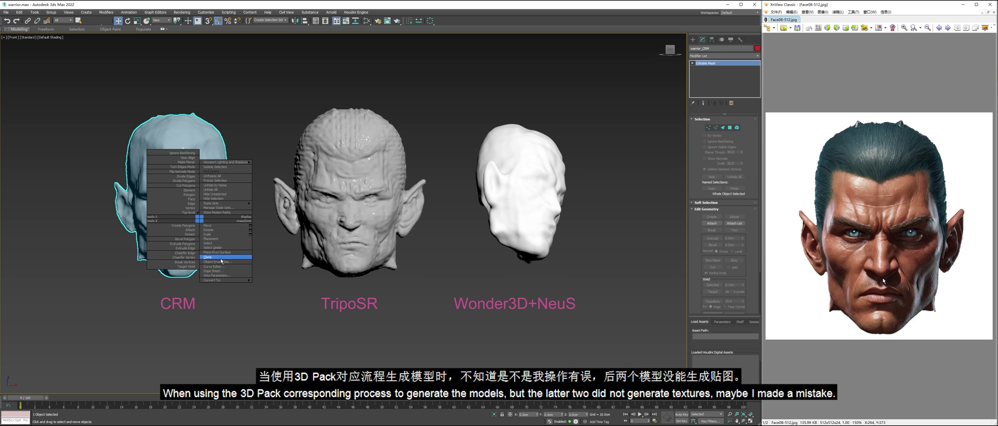
pyautogui.click(216, 261)
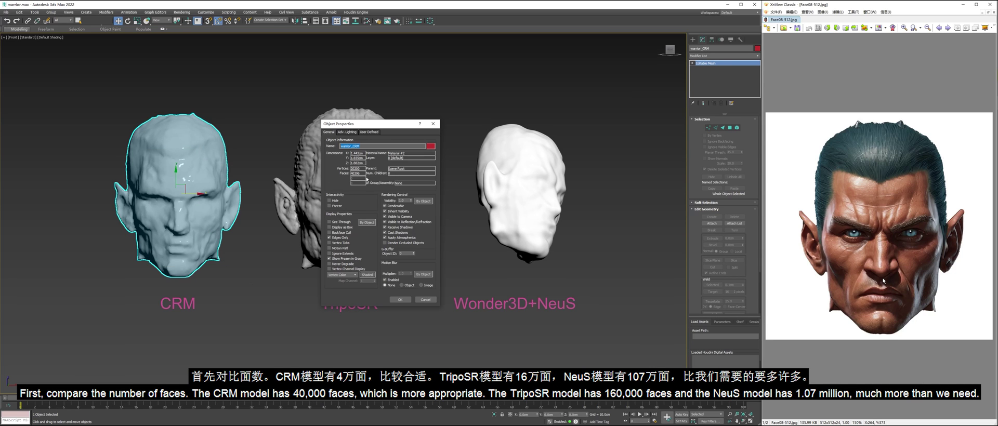
pyautogui.click(437, 125)
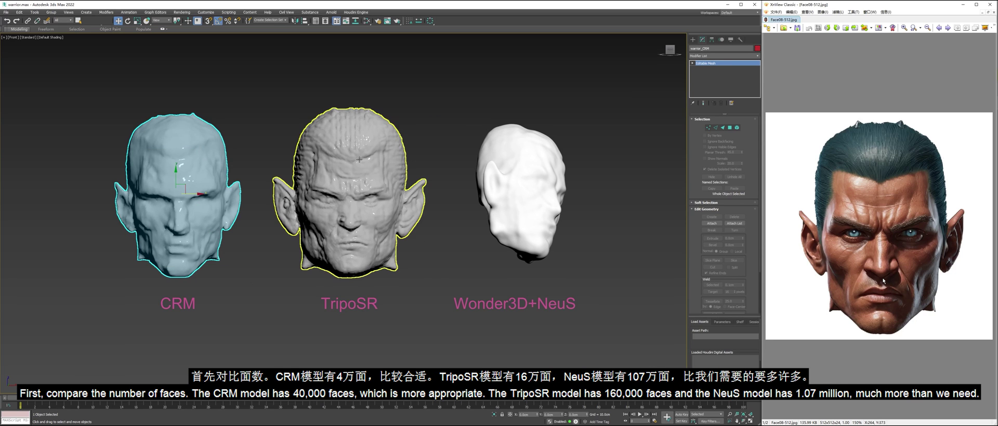
# Check the face counts of the TripoSR and Wonder3D+NeuS heads in their object properties, then deselect everything
pyautogui.click(357, 158)
pyautogui.rightClick(357, 158)
pyautogui.click(382, 201)
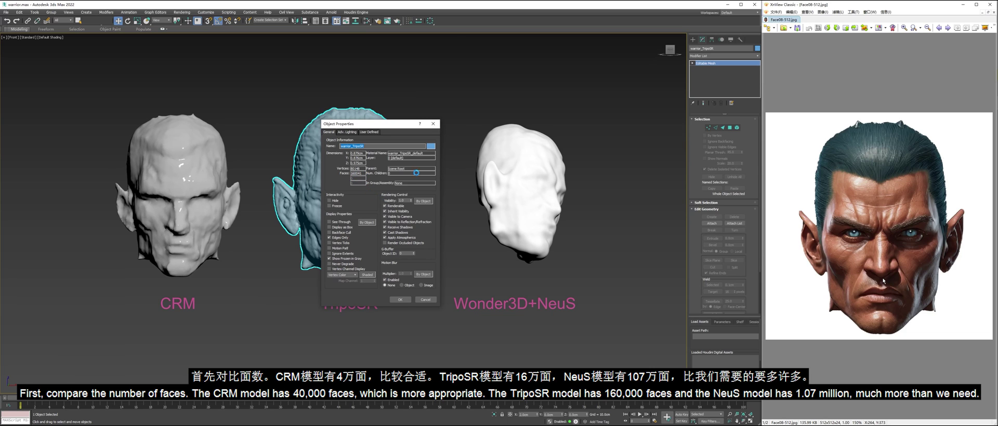
pyautogui.click(438, 125)
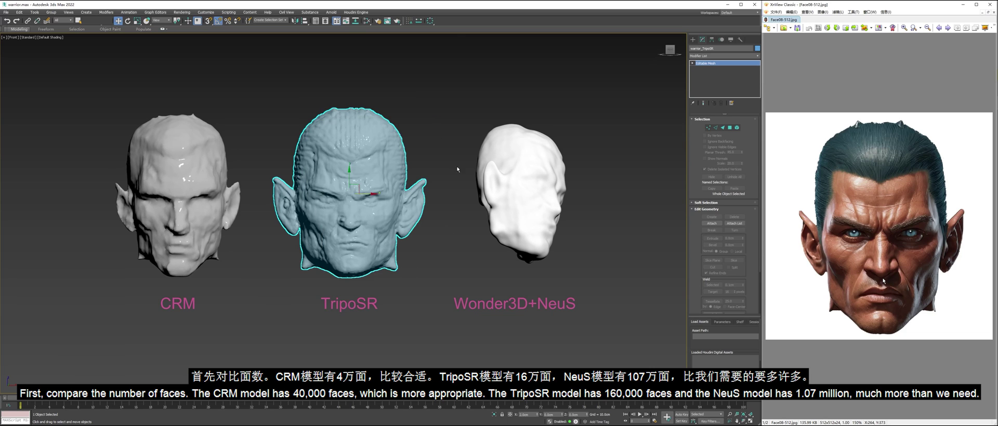
pyautogui.click(501, 189)
pyautogui.rightClick(500, 188)
pyautogui.click(512, 227)
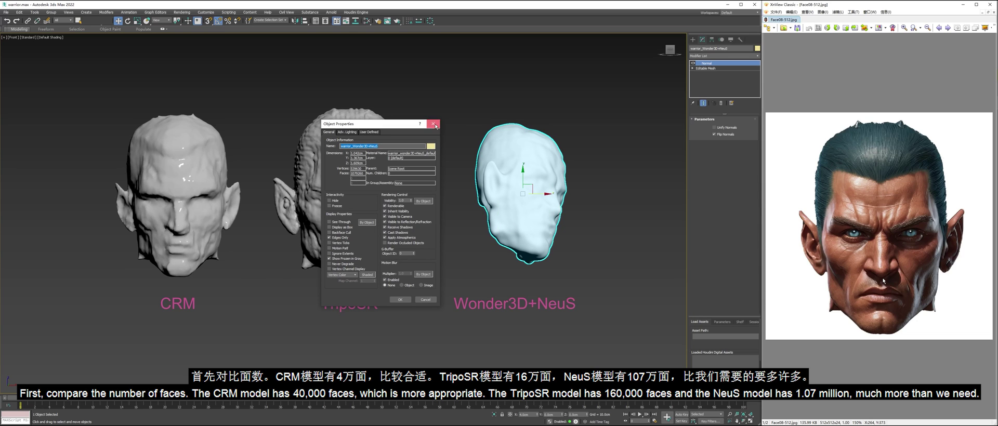
pyautogui.click(433, 125)
pyautogui.click(443, 188)
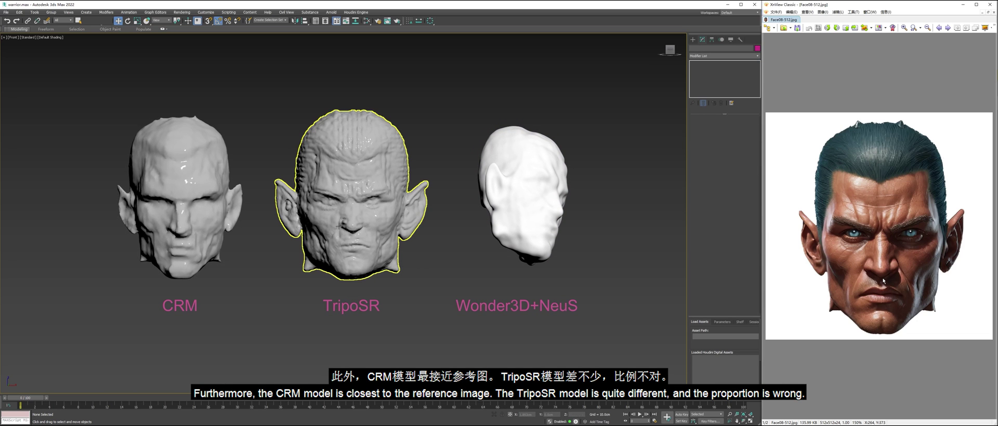
# Compare the shapes and proportions of the CRM, TripoSR and Wonder3D+NeuS heads with the reference image from several angles
pyautogui.click(355, 229)
pyautogui.moveTo(415, 222); pyautogui.dragTo(294, 224)
pyautogui.click(531, 231)
pyautogui.moveTo(584, 226); pyautogui.dragTo(483, 166)
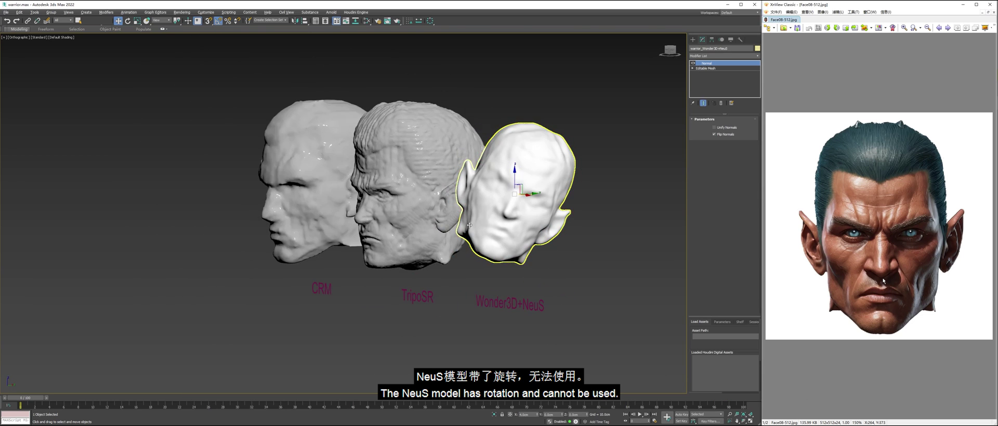
pyautogui.moveTo(506, 220); pyautogui.dragTo(583, 276)
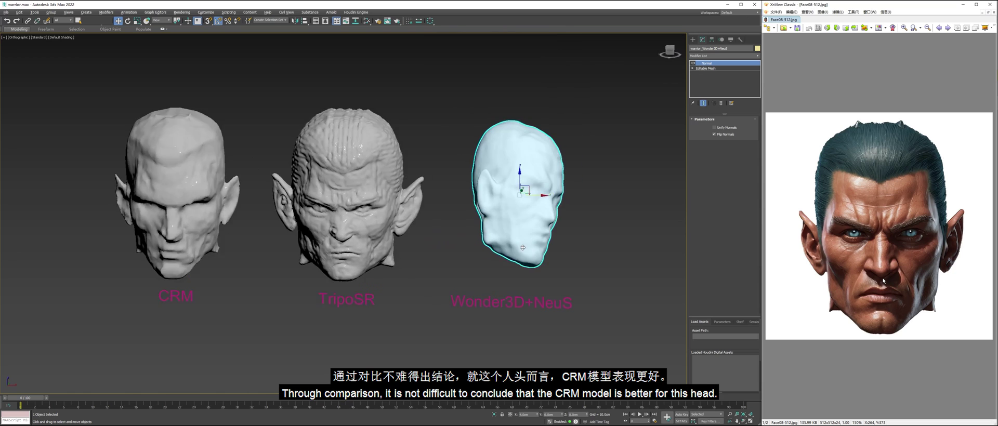
pyautogui.moveTo(523, 248); pyautogui.dragTo(470, 258)
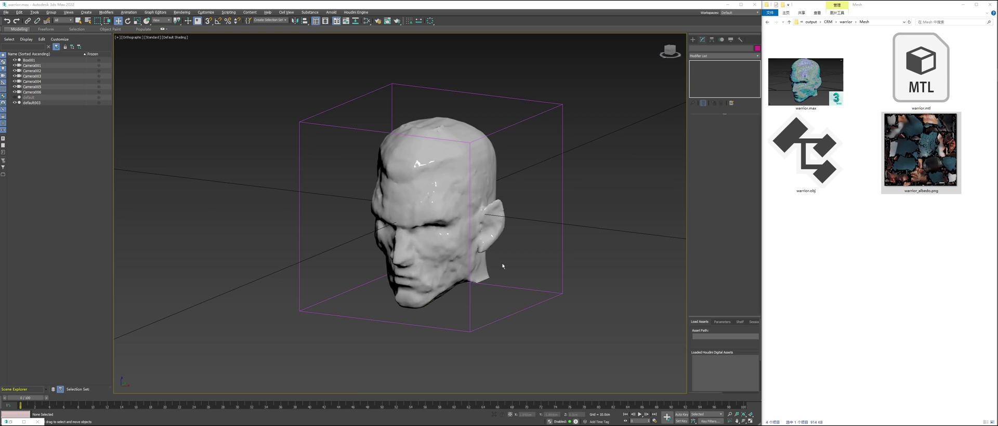
# Examine the surface and facial details of the CRM head inside the cube, up close and from several angles
pyautogui.moveTo(507, 267); pyautogui.dragTo(528, 272)
pyautogui.click(456, 262)
pyautogui.click(528, 271)
pyautogui.scroll(2, 448, 260)
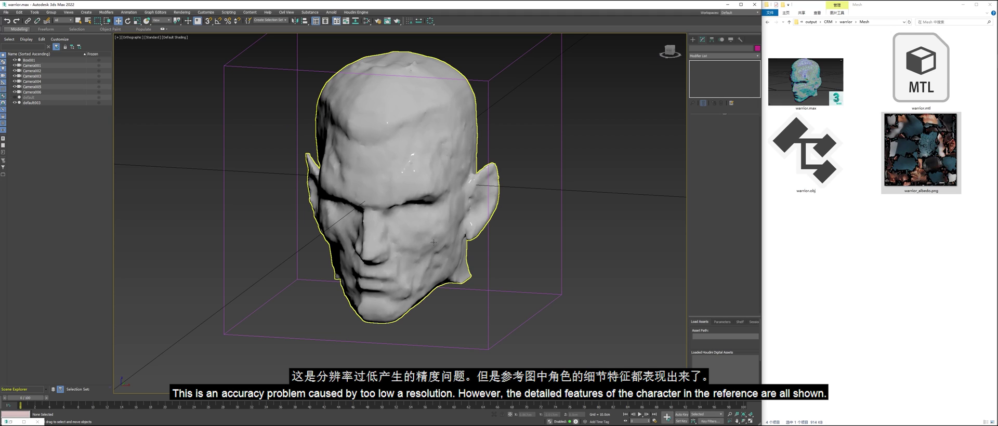
pyautogui.scroll(-3, 434, 233)
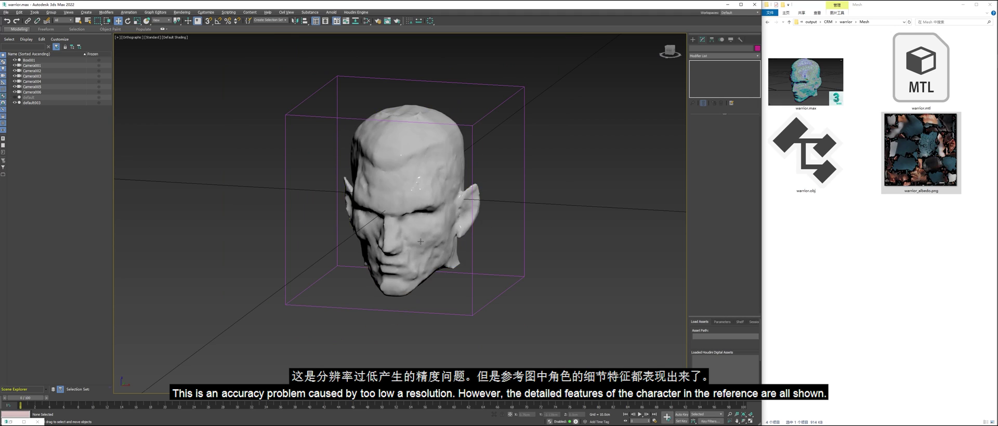
pyautogui.moveTo(438, 224); pyautogui.dragTo(408, 205)
pyautogui.scroll(3, 405, 162)
# Select the head, pin its modifier stack, clear the selection and add a ProOptimizer modifier
pyautogui.click(406, 153)
pyautogui.moveTo(405, 154); pyautogui.dragTo(462, 230)
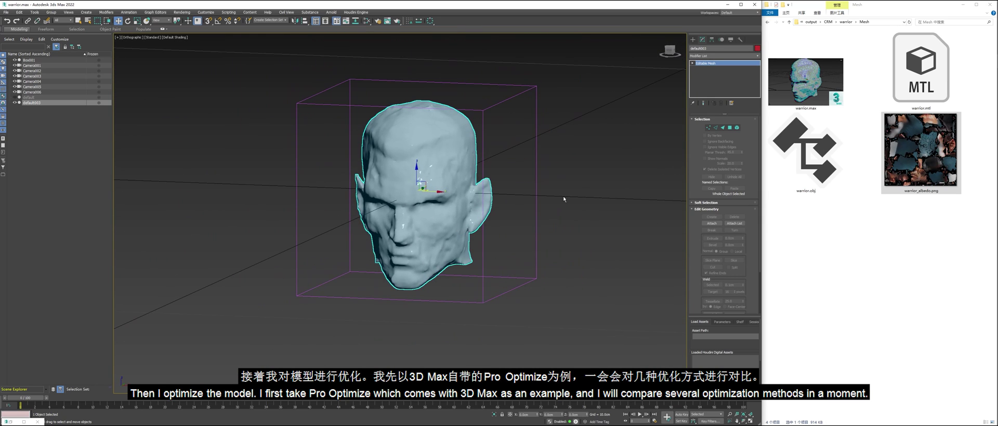
pyautogui.click(694, 106)
pyautogui.click(662, 89)
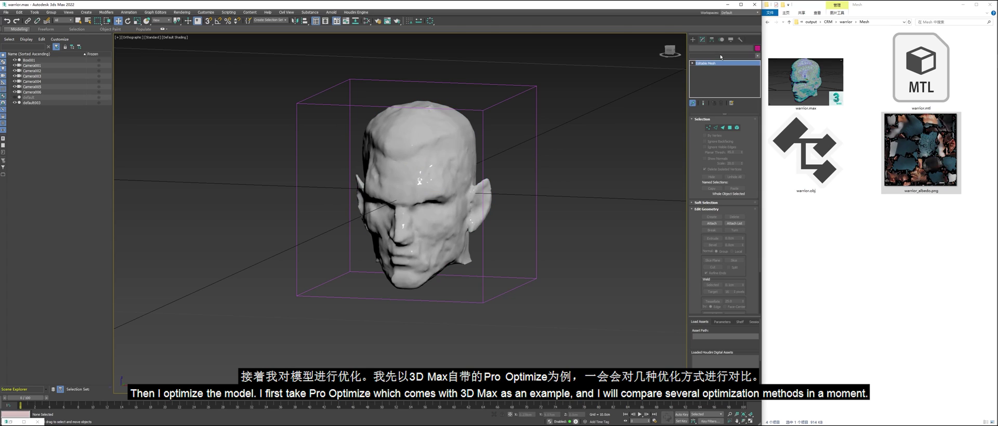
pyautogui.click(720, 57)
pyautogui.write('pro')
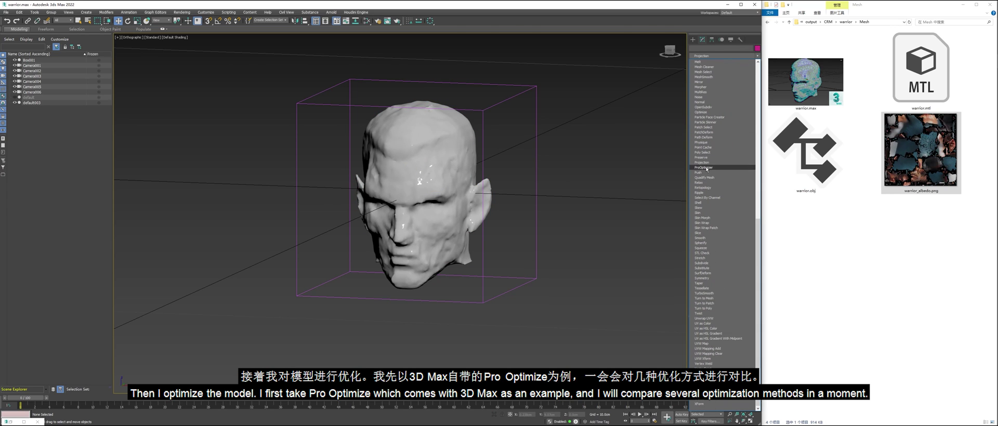
pyautogui.click(704, 167)
pyautogui.scroll(4, 512, 214)
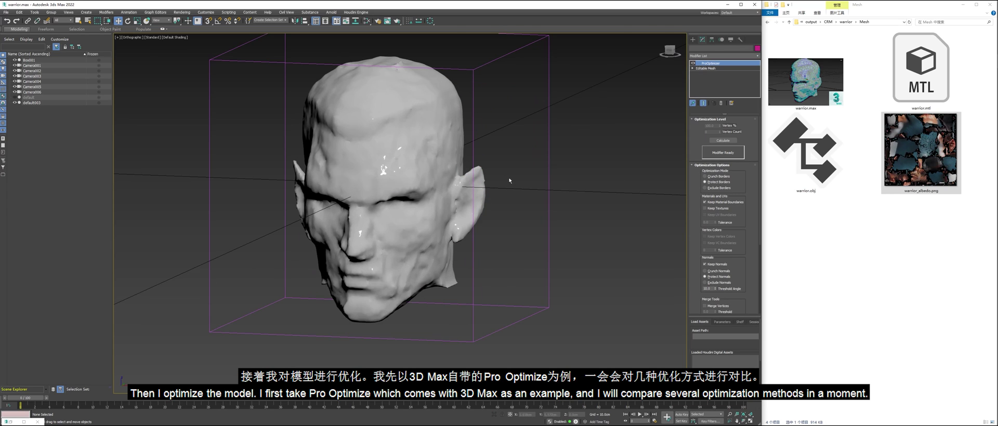
# Calculate the ProOptimizer reduction and set the vertex percentage to 20
pyautogui.click(723, 141)
pyautogui.click(710, 126)
pyautogui.write('20')
pyautogui.press('Return')
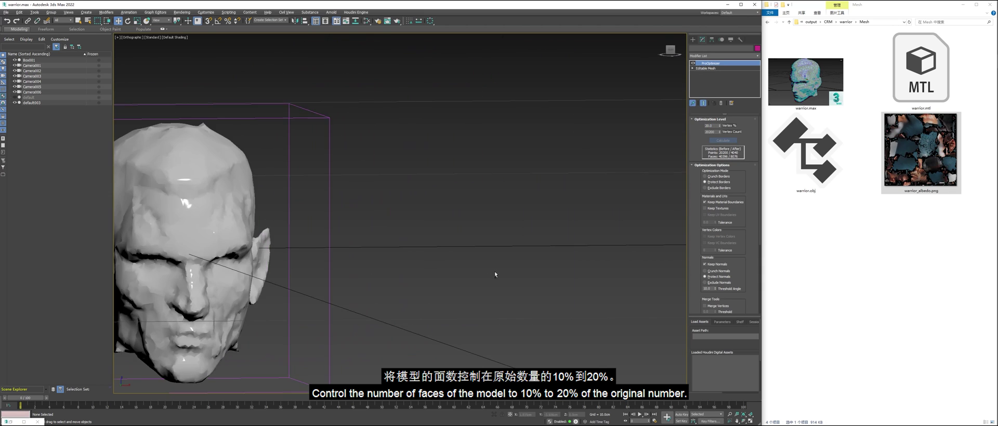
# Examine the optimized head's mesh and shading from several angles, toggling the edged-face display
pyautogui.click(181, 37)
pyautogui.click(194, 105)
pyautogui.click(429, 244)
pyautogui.moveTo(429, 250)
pyautogui.mouseDown()
pyautogui.moveTo(534, 283)
pyautogui.moveTo(416, 270)
pyautogui.mouseUp()
pyautogui.press('F4')
pyautogui.scroll(-2, 468, 249)
pyautogui.moveTo(481, 236)
pyautogui.mouseDown()
pyautogui.moveTo(437, 203)
pyautogui.moveTo(483, 226)
pyautogui.mouseUp()
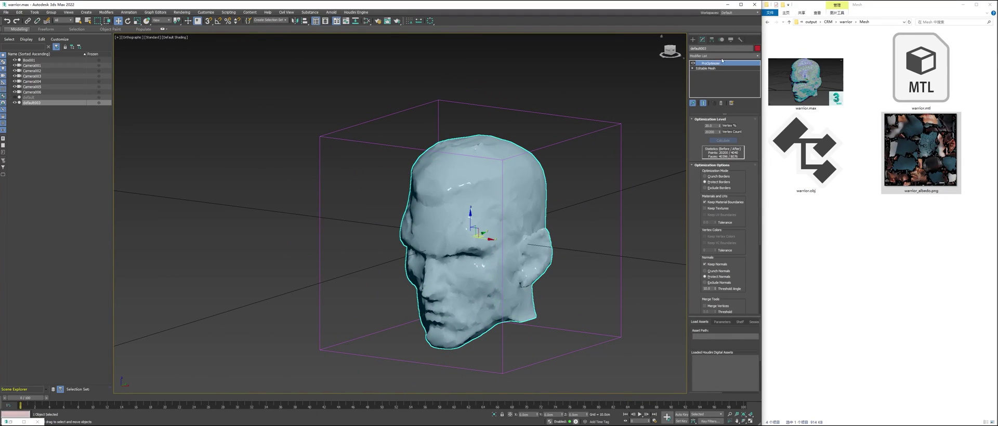
# Add a Relax modifier with Save Outer Corners enabled above ProOptimizer and toggle it to compare its effect
pyautogui.click(723, 56)
pyautogui.scroll(-10, 723, 184)
pyautogui.click(724, 118)
pyautogui.moveTo(601, 211); pyautogui.dragTo(626, 235)
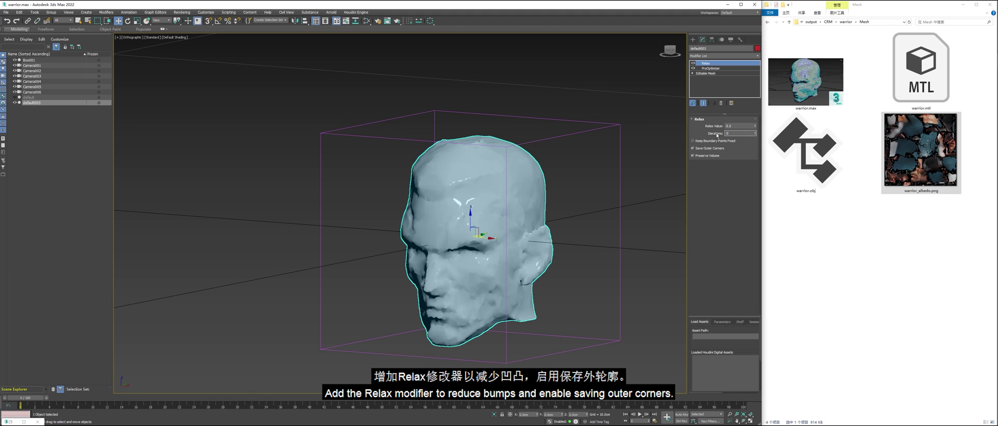
pyautogui.click(693, 64)
pyautogui.moveTo(535, 232); pyautogui.dragTo(578, 234)
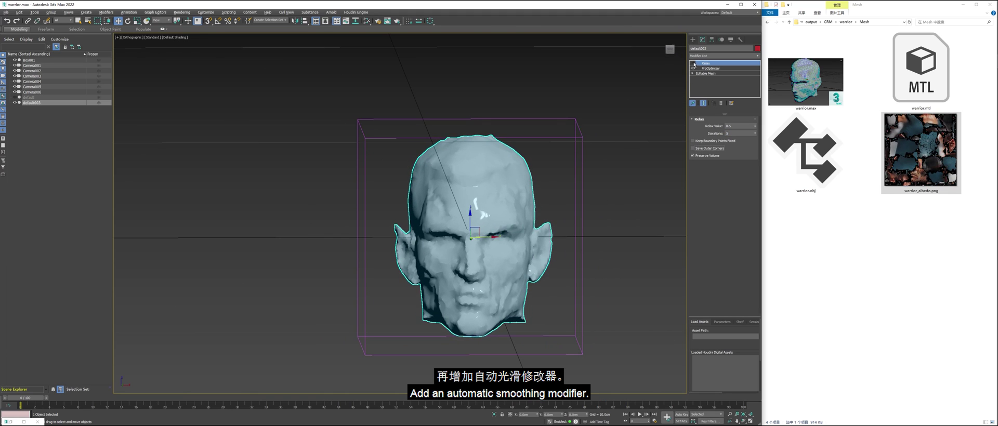
# Add a Smooth modifier to the head with Auto Smooth enabled and a threshold of 90
pyautogui.click(717, 55)
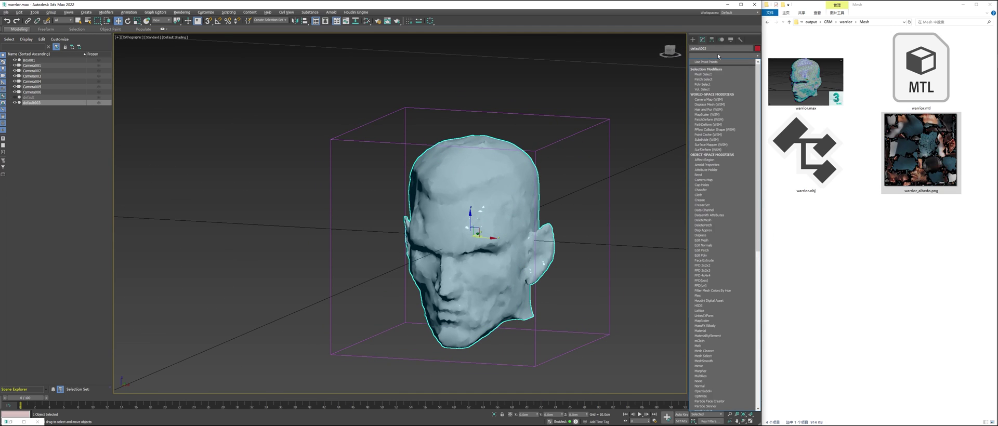
pyautogui.press('Return')
pyautogui.click(705, 127)
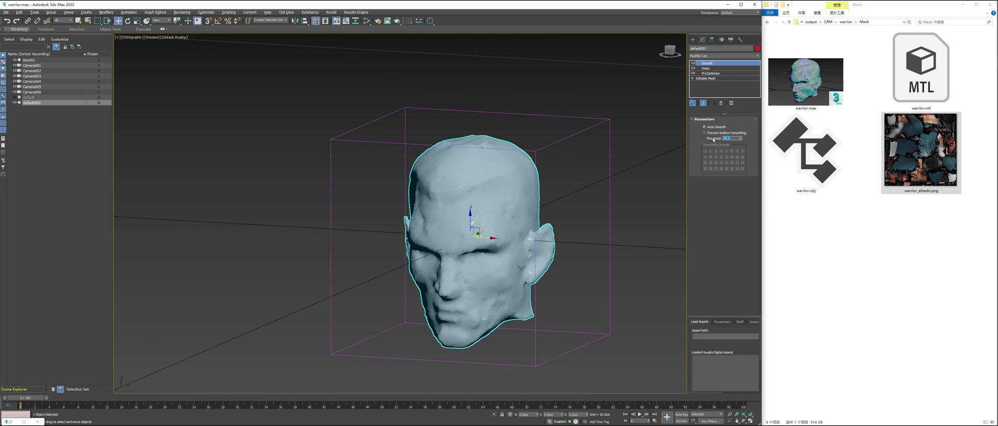
# Show edged faces and inspect the side of the head near the ear for interpenetrating faces
pyautogui.moveTo(556, 258)
pyautogui.mouseDown()
pyautogui.moveTo(586, 284)
pyautogui.moveTo(556, 290)
pyautogui.moveTo(543, 278)
pyautogui.moveTo(592, 287)
pyautogui.moveTo(541, 297)
pyautogui.mouseUp()
pyautogui.press('F4')
pyautogui.moveTo(388, 207); pyautogui.dragTo(333, 200)
pyautogui.scroll(5, 428, 262)
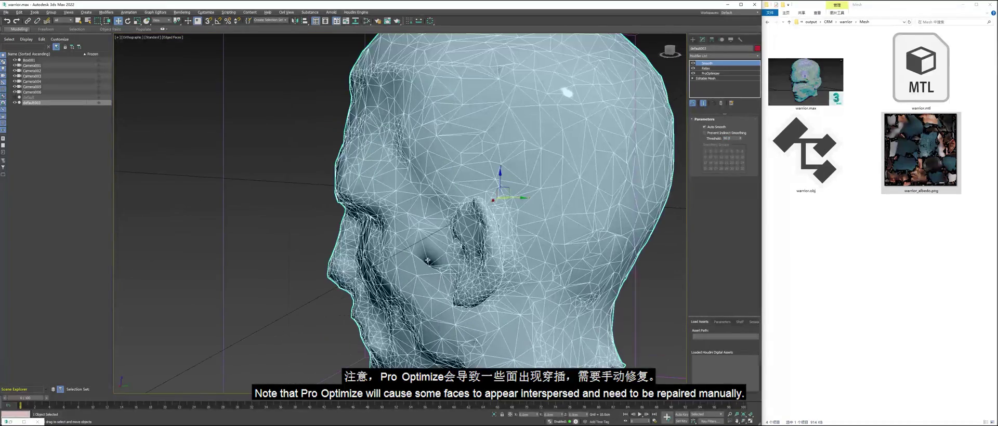
pyautogui.moveTo(429, 265); pyautogui.dragTo(541, 161)
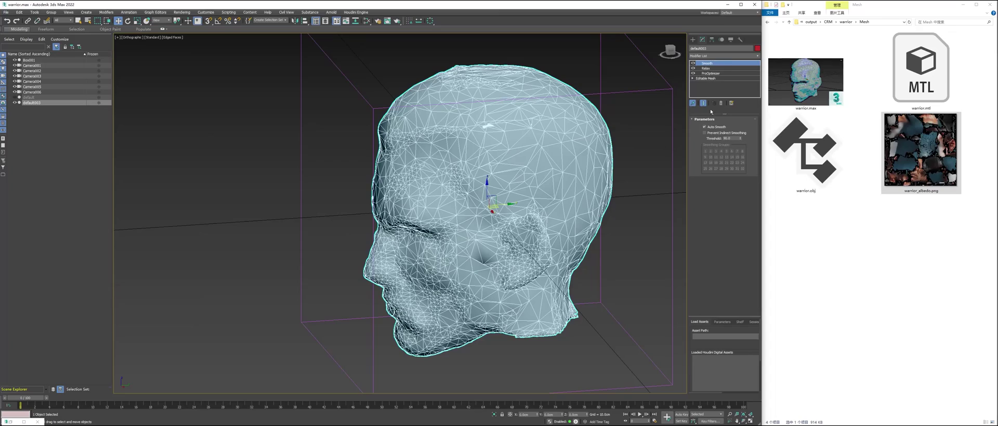
# Add an Edit Poly modifier and move vertices to repair the pinched spot in front of the ear
pyautogui.click(732, 56)
pyautogui.click(727, 147)
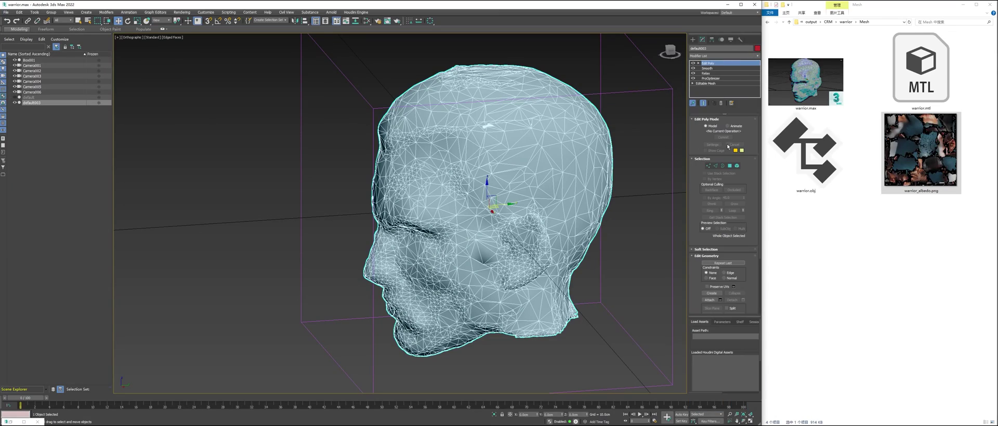
pyautogui.click(709, 166)
pyautogui.scroll(3, 509, 245)
pyautogui.moveTo(466, 284); pyautogui.dragTo(468, 257)
pyautogui.moveTo(469, 291)
pyautogui.mouseDown()
pyautogui.moveTo(506, 304)
pyautogui.moveTo(556, 292)
pyautogui.moveTo(471, 278)
pyautogui.mouseUp()
pyautogui.scroll(-4, 521, 234)
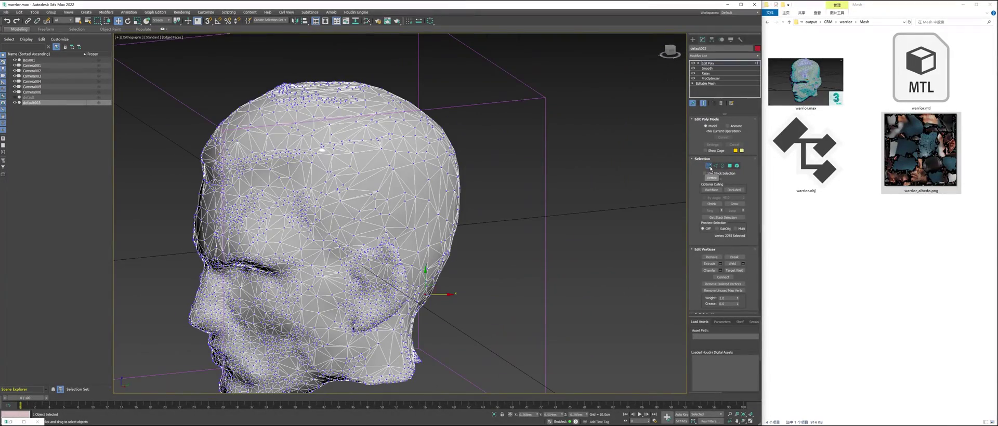
pyautogui.click(711, 166)
pyautogui.press('z')
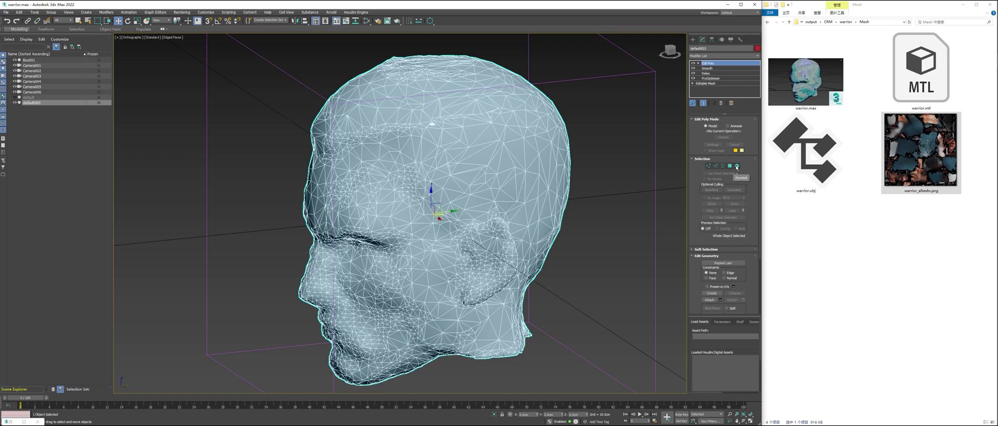
# Select the whole head as an element and convert its triangles to quads with Quadrify All
pyautogui.click(736, 166)
pyautogui.click(481, 168)
pyautogui.click(20, 30)
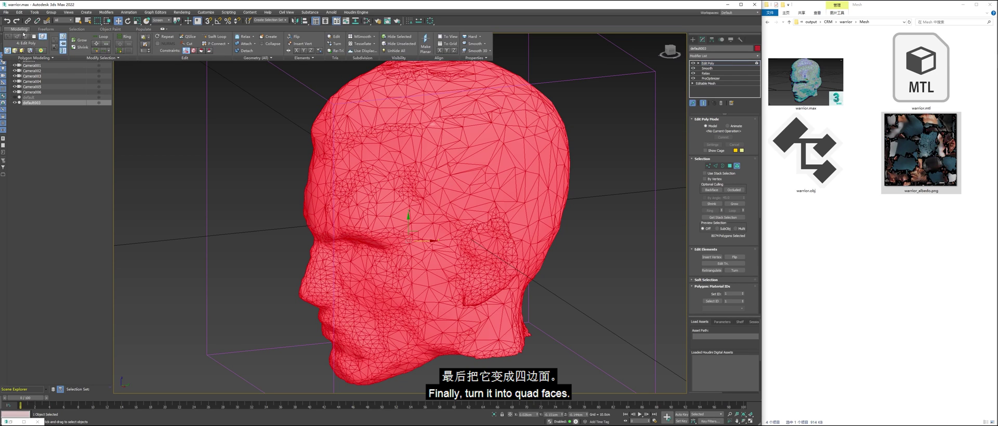
pyautogui.click(270, 59)
pyautogui.click(249, 69)
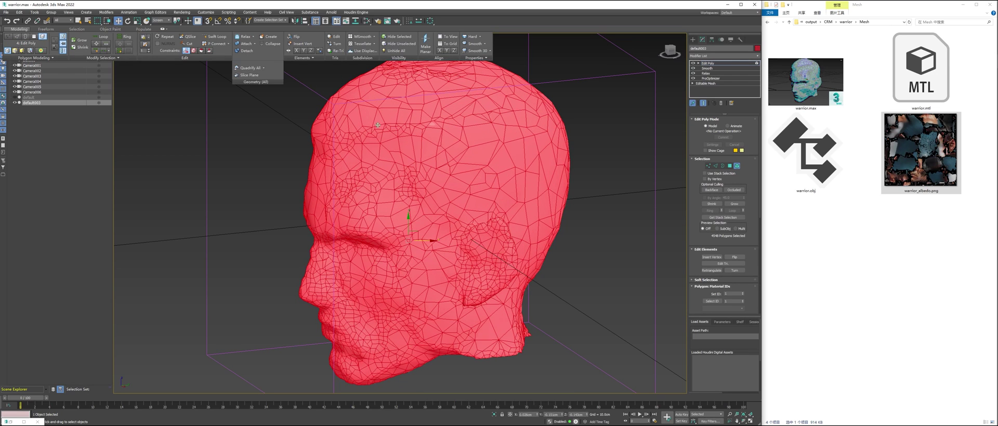
pyautogui.moveTo(586, 226)
pyautogui.mouseDown()
pyautogui.moveTo(604, 232)
pyautogui.moveTo(597, 242)
pyautogui.moveTo(608, 223)
pyautogui.moveTo(594, 232)
pyautogui.mouseUp()
pyautogui.click(595, 243)
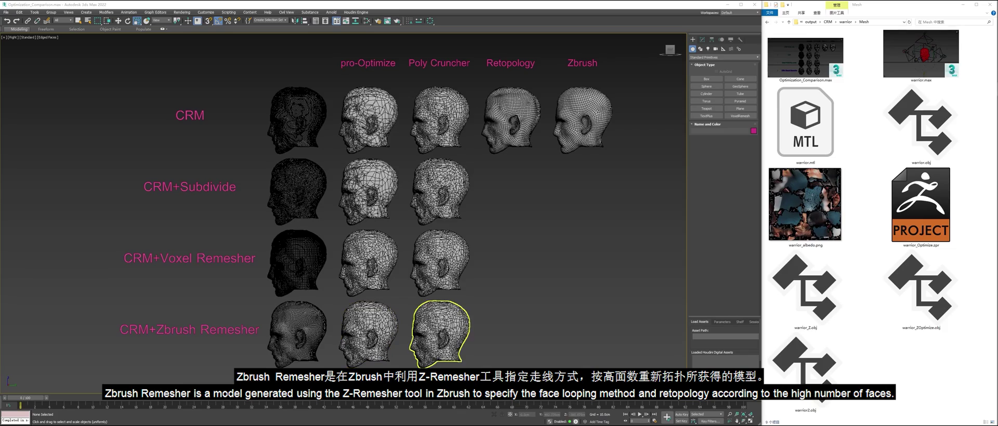
# Compare the wireframe of the original CRM head with that of the CRM+Voxel Remesher head up close
pyautogui.moveTo(489, 201); pyautogui.dragTo(540, 270)
pyautogui.scroll(5, 325, 189)
pyautogui.scroll(-5, 482, 273)
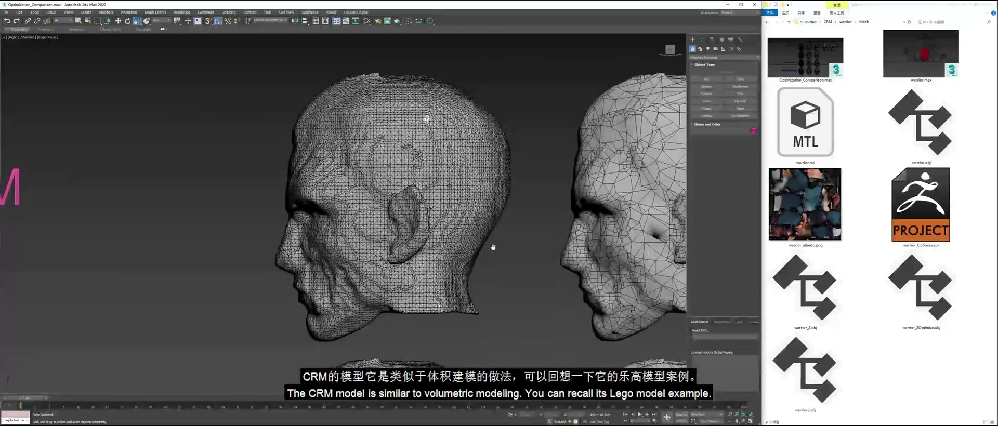
pyautogui.scroll(4, 452, 248)
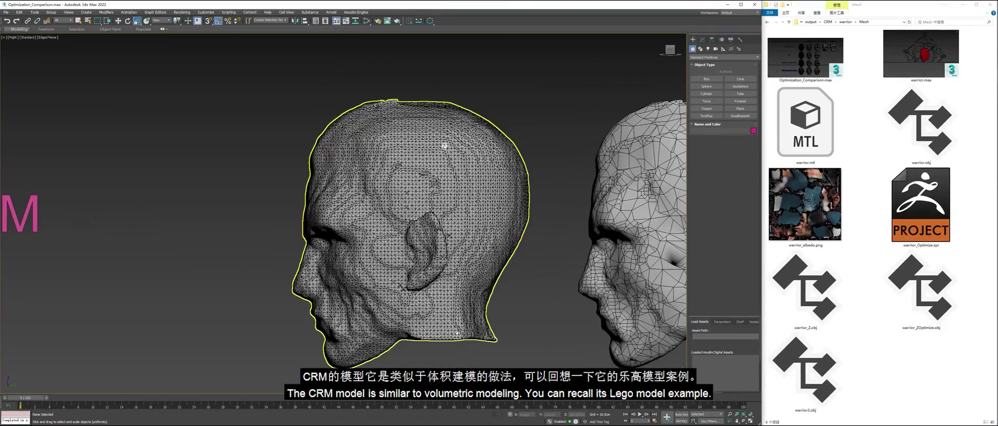
pyautogui.scroll(2, 444, 145)
pyautogui.scroll(-6, 443, 130)
pyautogui.moveTo(456, 275); pyautogui.dragTo(452, 188)
pyautogui.scroll(6, 427, 251)
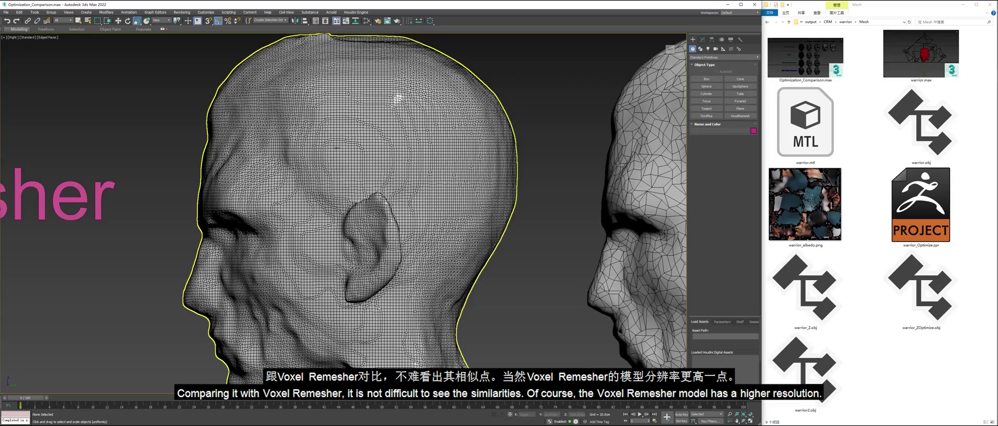
pyautogui.scroll(-3, 495, 207)
# Select the CRM pro-Optimize head and review the optimization level and options of its ProOptimizer modifier
pyautogui.moveTo(506, 151); pyautogui.dragTo(452, 269)
pyautogui.scroll(2, 385, 140)
pyautogui.scroll(-1, 524, 285)
pyautogui.moveTo(525, 285); pyautogui.dragTo(360, 275)
pyautogui.click(319, 241)
pyautogui.click(702, 39)
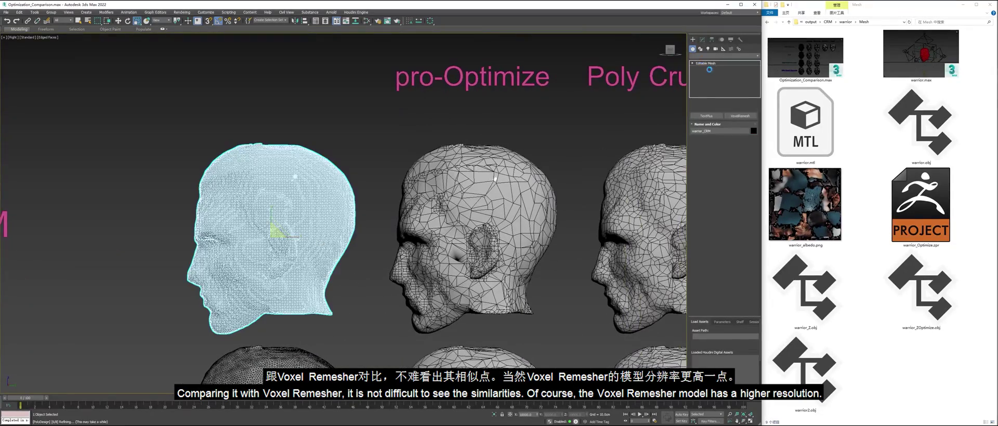
pyautogui.click(505, 198)
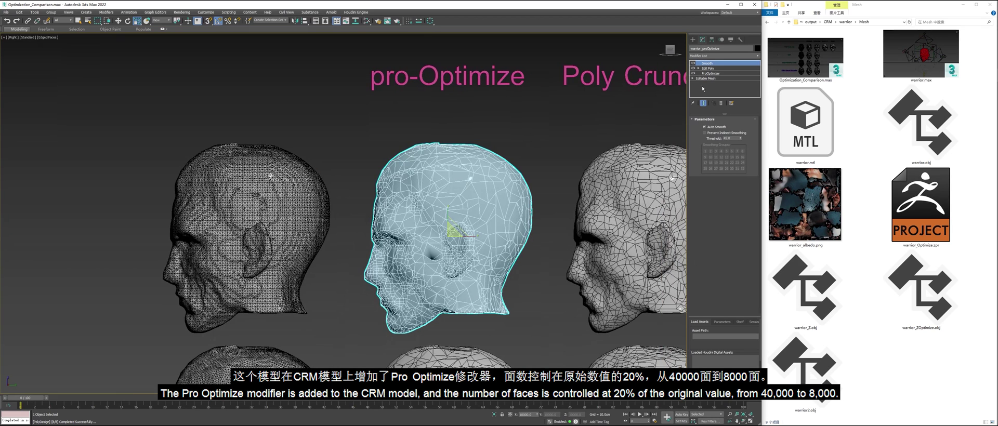
pyautogui.click(711, 73)
pyautogui.click(406, 235)
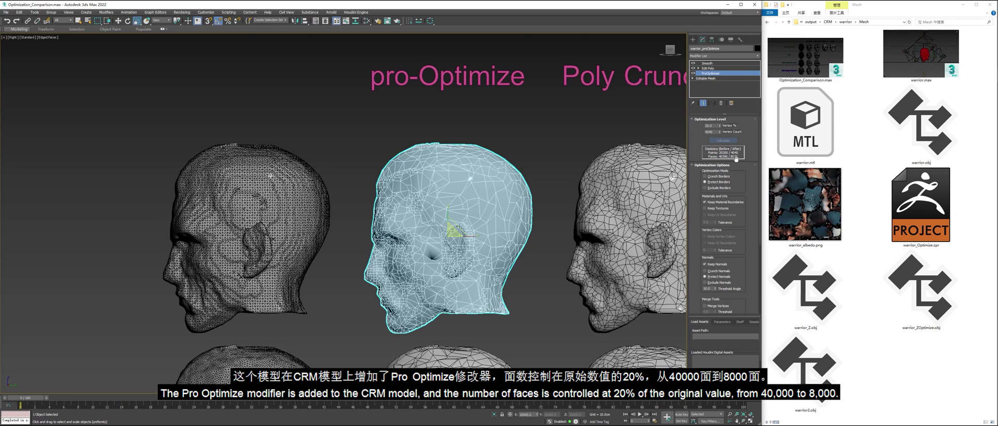
# Select the pro-Optimize head as an element in its Edit Poly modifier, show where Quadrify All is found, and leave without applying it
pyautogui.click(717, 69)
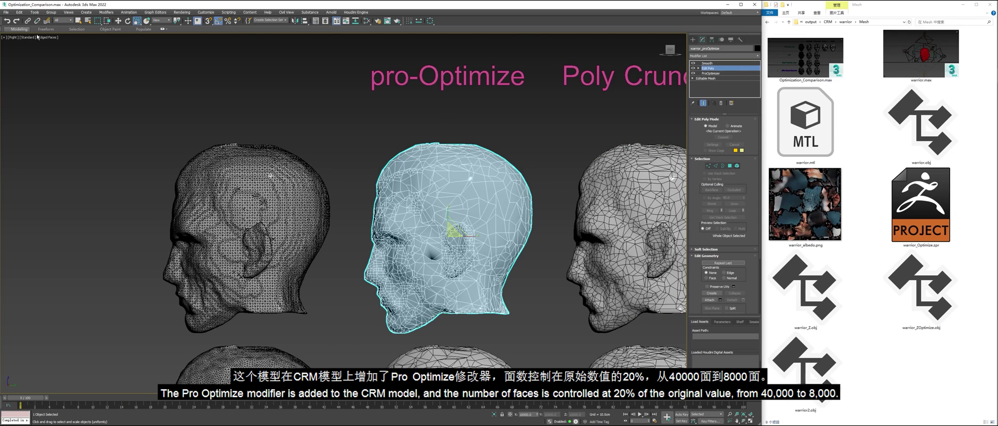
pyautogui.click(389, 169)
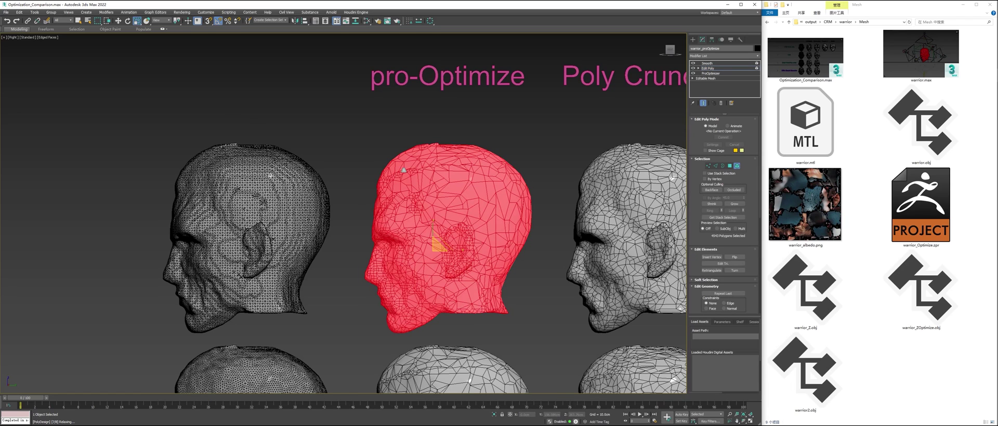
pyautogui.click(20, 29)
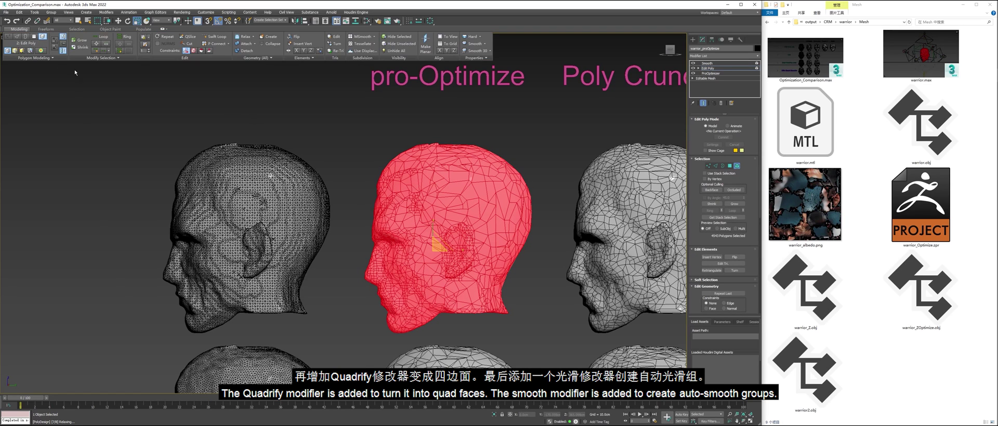
pyautogui.click(19, 29)
pyautogui.click(257, 58)
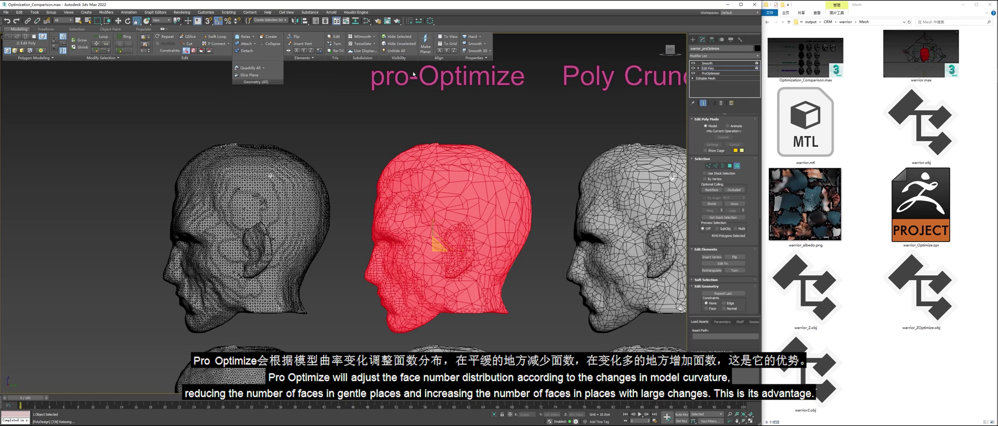
pyautogui.click(736, 68)
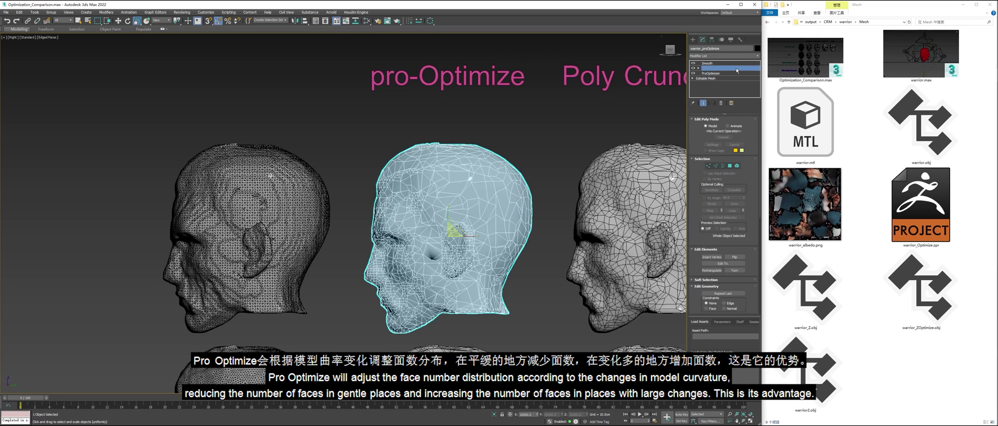
# Toggle the pro-Optimize head's Edit Poly modifier off and on to compare topology, and view the Smooth modifier's auto-smooth parameters
pyautogui.click(693, 71)
pyautogui.click(693, 71)
pyautogui.click(693, 71)
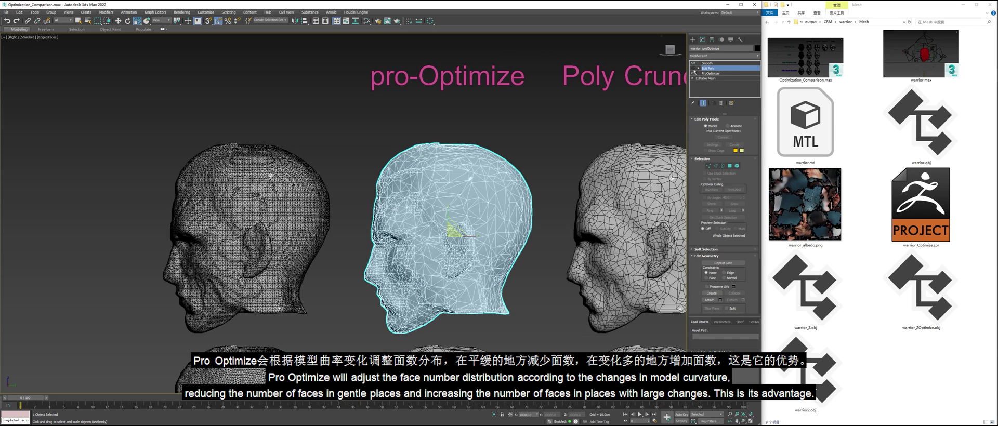
pyautogui.click(693, 71)
pyautogui.click(713, 64)
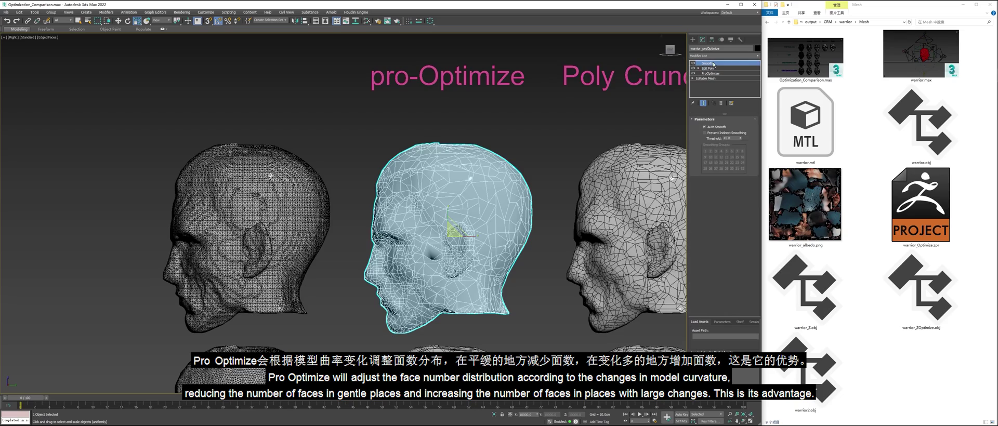
# Deselect the pro-Optimize head and inspect the mesh in front of its ear for interpenetrating faces
pyautogui.click(574, 141)
pyautogui.scroll(2, 499, 226)
pyautogui.moveTo(500, 226); pyautogui.dragTo(512, 177)
pyautogui.scroll(5, 417, 223)
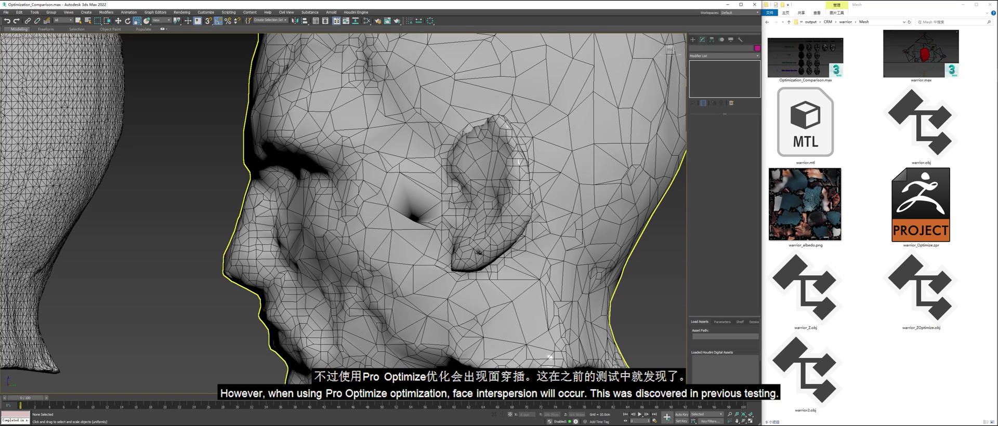
pyautogui.scroll(-2, 422, 226)
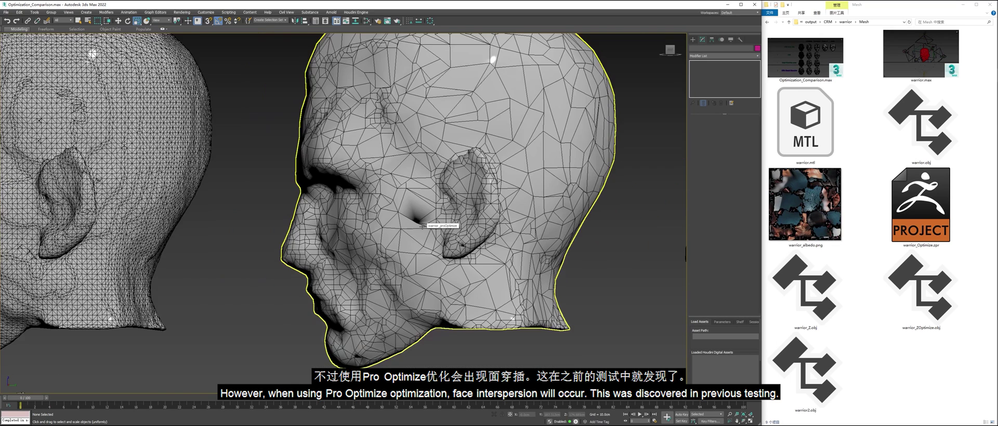
pyautogui.scroll(-6, 422, 226)
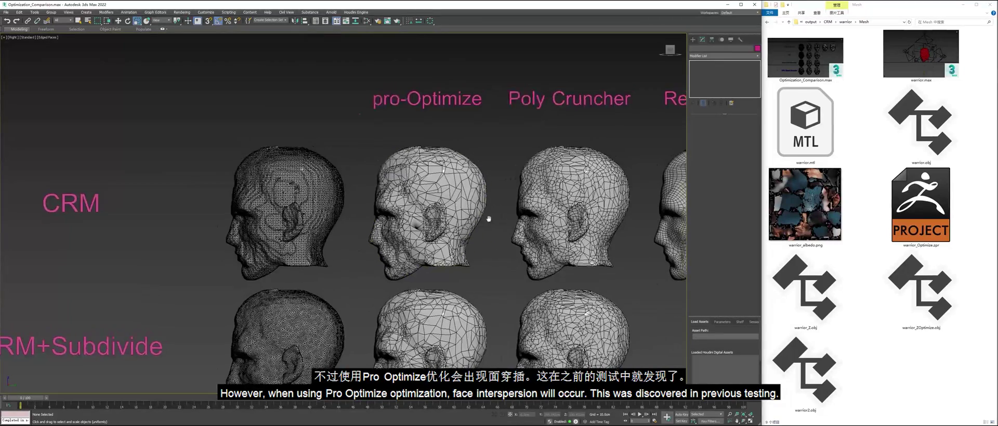
# Select the CRM Poly Cruncher head and review its Polygon Cruncher and Edit Poly modifiers
pyautogui.moveTo(494, 270); pyautogui.dragTo(371, 239)
pyautogui.scroll(2, 468, 192)
pyautogui.click(466, 195)
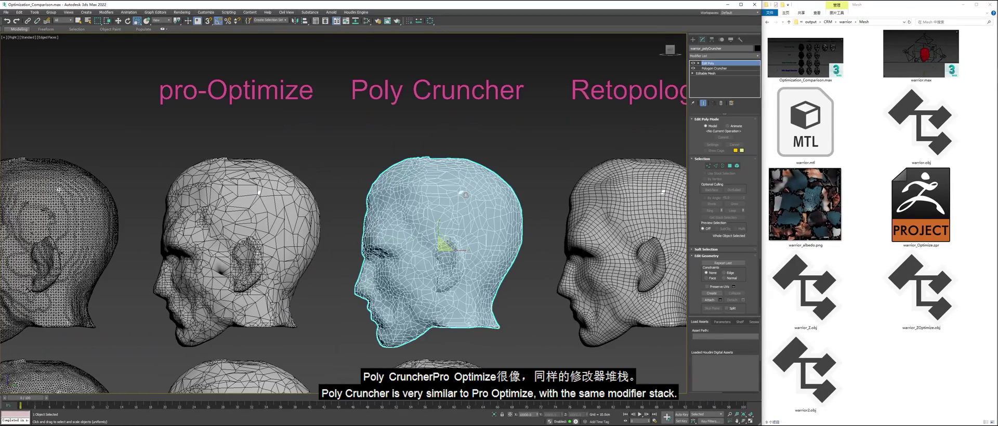
pyautogui.click(711, 68)
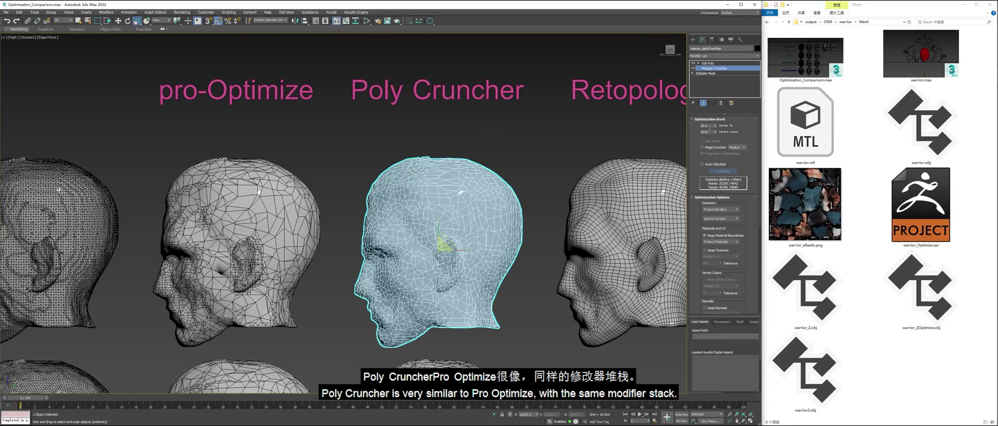
pyautogui.click(708, 63)
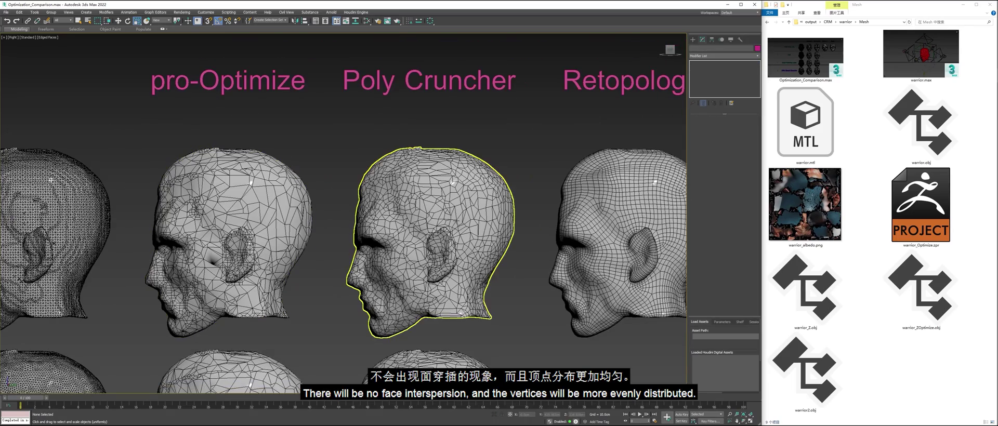
# Examine the CRM+Subdivide head's wireframe and check the Adaptive option among its Subdivide modifier's modes
pyautogui.moveTo(510, 292); pyautogui.dragTo(530, 186)
pyautogui.scroll(-5, 530, 186)
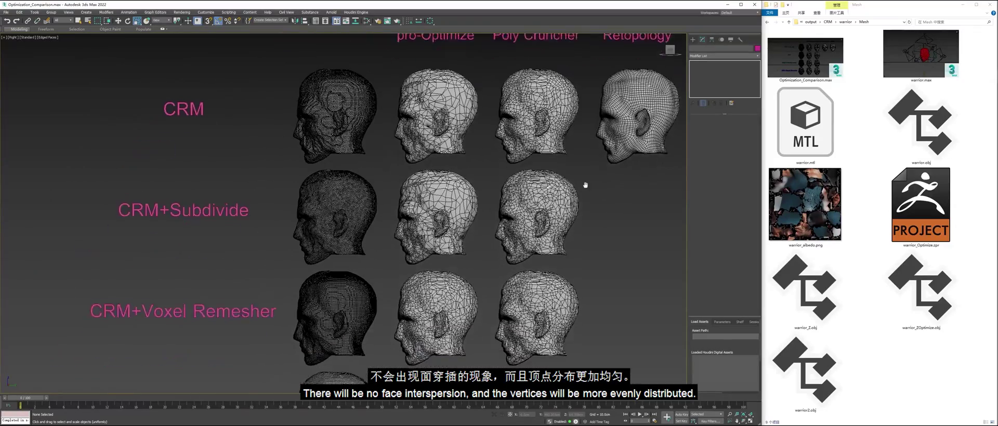
pyautogui.scroll(2, 228, 255)
pyautogui.scroll(-1, 269, 201)
pyautogui.moveTo(269, 200); pyautogui.dragTo(274, 261)
pyautogui.scroll(1, 321, 254)
pyautogui.click(419, 217)
pyautogui.click(528, 229)
pyautogui.moveTo(526, 223); pyautogui.dragTo(517, 263)
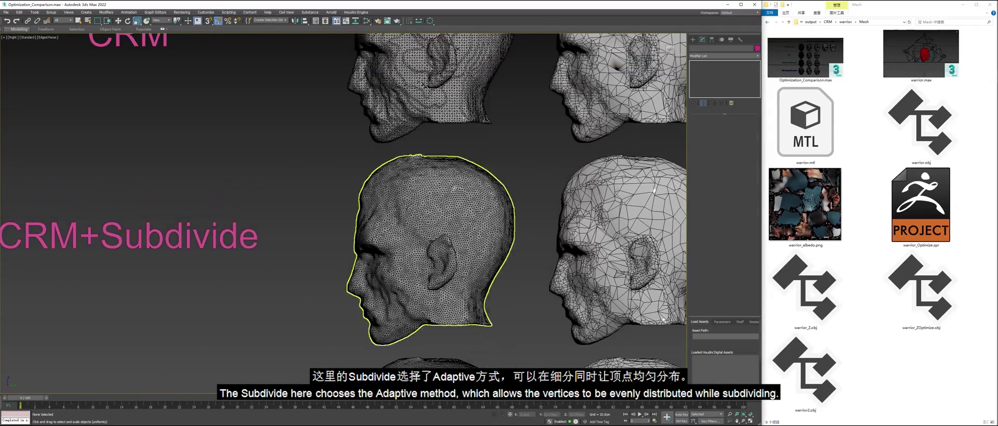
pyautogui.scroll(2, 496, 139)
pyautogui.moveTo(475, 117); pyautogui.dragTo(482, 201)
pyautogui.moveTo(474, 233); pyautogui.dragTo(460, 97)
pyautogui.click(453, 142)
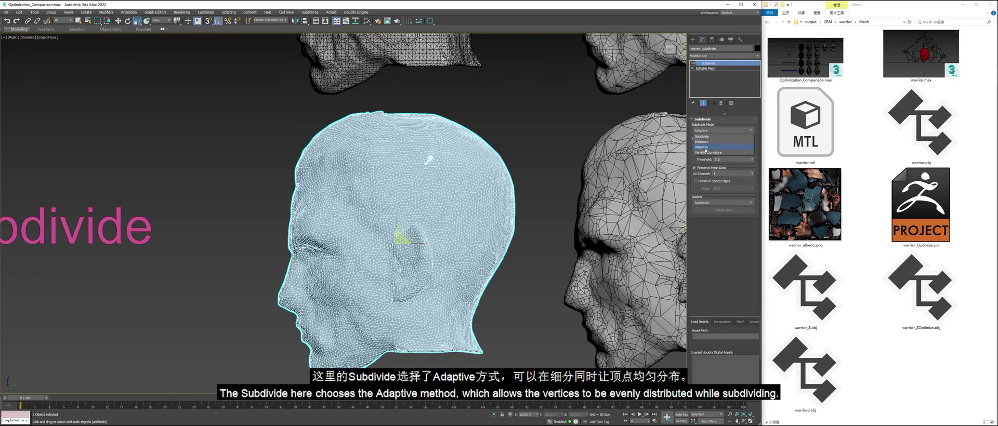
pyautogui.click(514, 277)
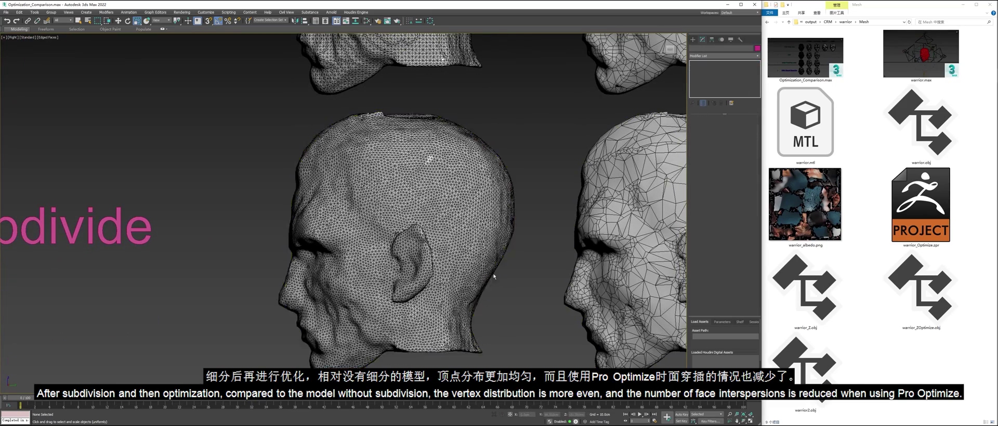
# Compare the pro-Optimize and Poly Cruncher versions of the CRM+Subdivide head up close for vertex distribution and face quality
pyautogui.moveTo(539, 263); pyautogui.dragTo(408, 256)
pyautogui.scroll(-2, 407, 256)
pyautogui.moveTo(608, 188); pyautogui.dragTo(439, 212)
pyautogui.scroll(-4, 601, 165)
pyautogui.moveTo(600, 165); pyautogui.dragTo(575, 183)
pyautogui.scroll(5, 540, 239)
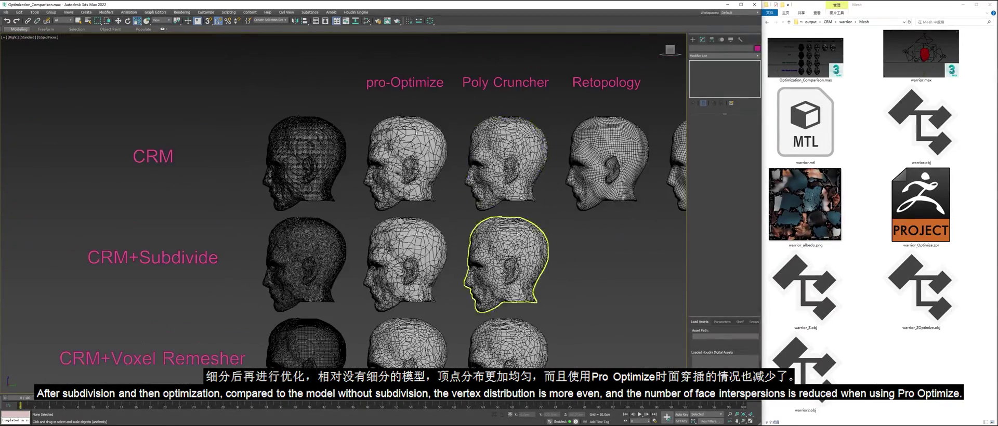
pyautogui.scroll(3, 330, 226)
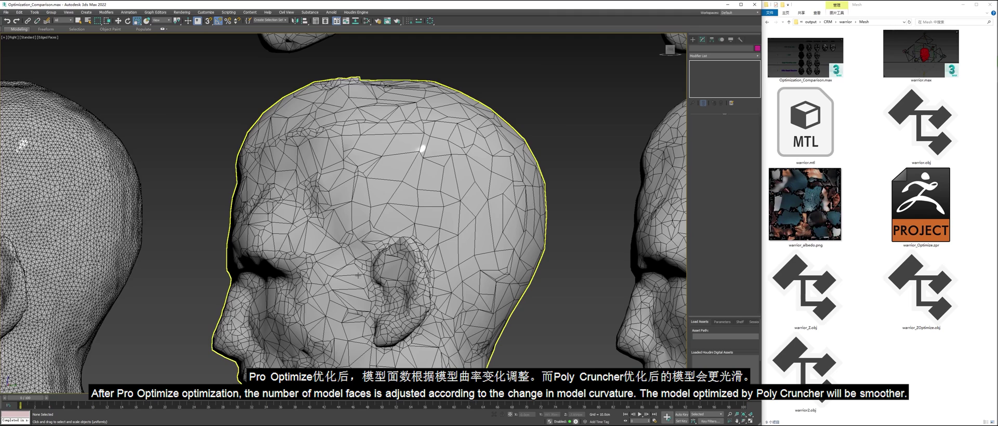
pyautogui.scroll(-3, 510, 268)
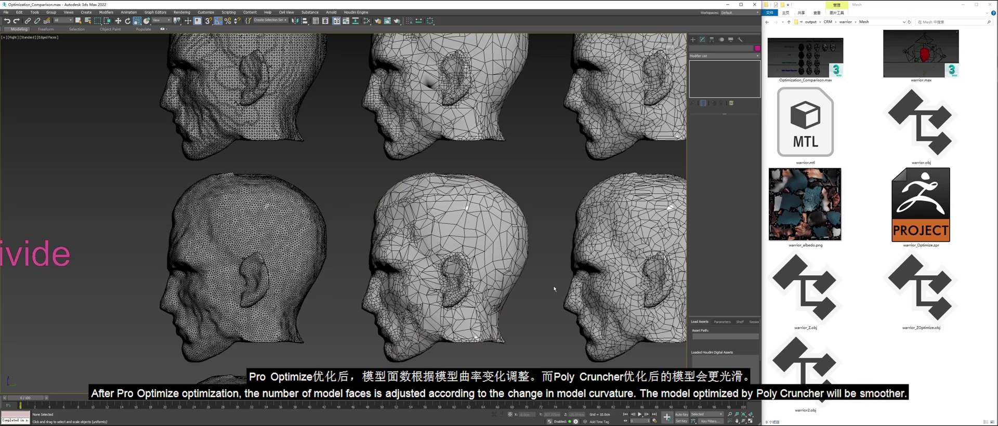
pyautogui.scroll(4, 554, 289)
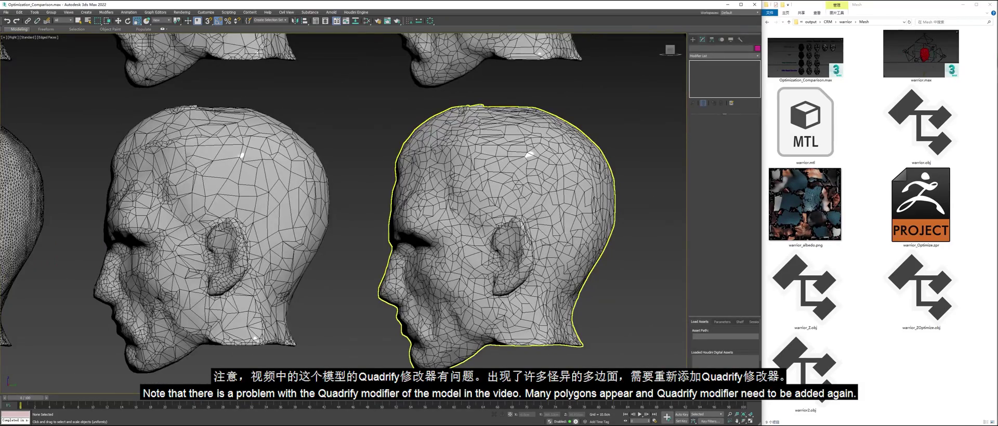
pyautogui.scroll(2, 505, 201)
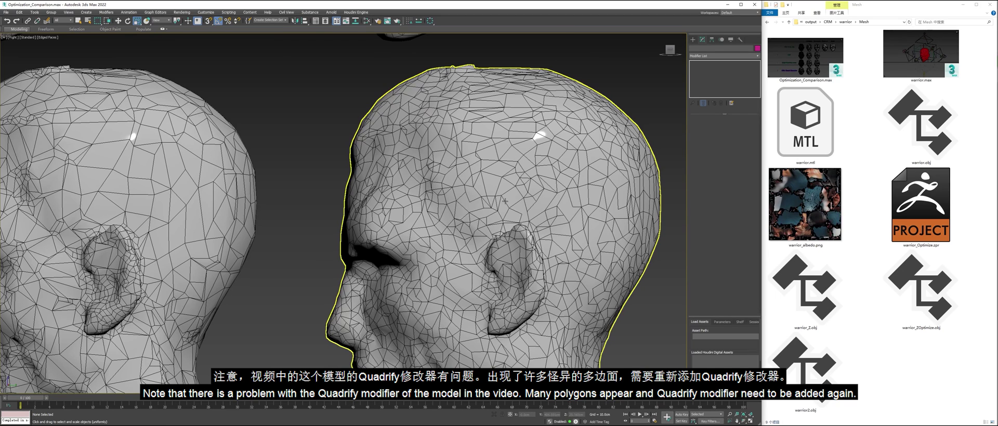
pyautogui.scroll(-4, 489, 225)
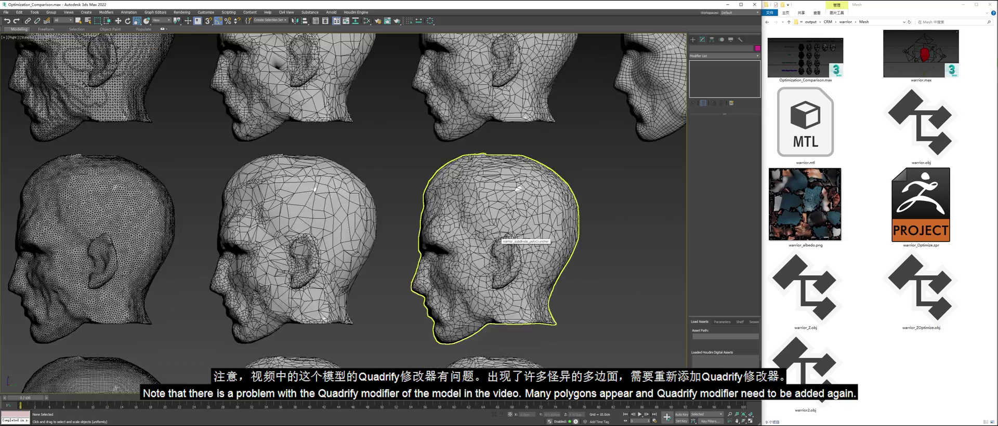
# Compare the optimized heads in the CRM row with those in the CRM+Subdivide row
pyautogui.moveTo(499, 226); pyautogui.dragTo(489, 304)
pyautogui.scroll(3, 382, 245)
pyautogui.moveTo(392, 252); pyautogui.dragTo(451, 320)
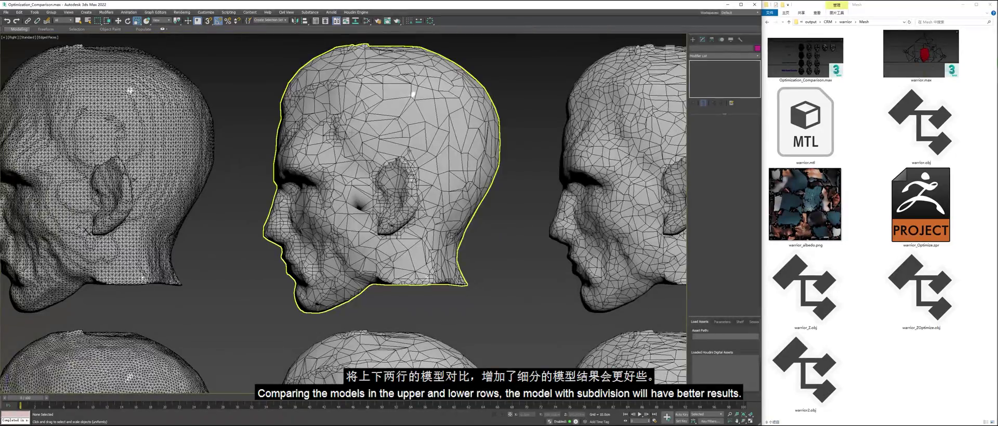
pyautogui.moveTo(390, 349); pyautogui.dragTo(378, 170)
pyautogui.moveTo(377, 291); pyautogui.dragTo(401, 203)
pyautogui.moveTo(527, 282); pyautogui.dragTo(308, 339)
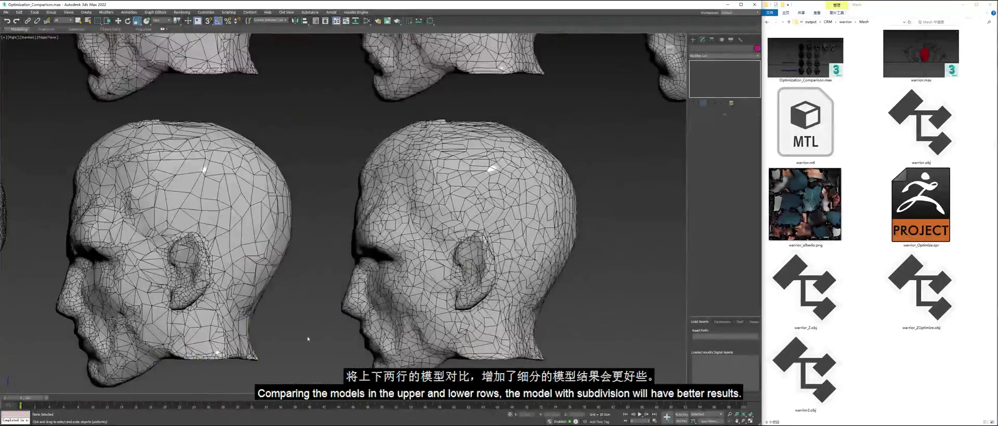
pyautogui.scroll(-4, 307, 339)
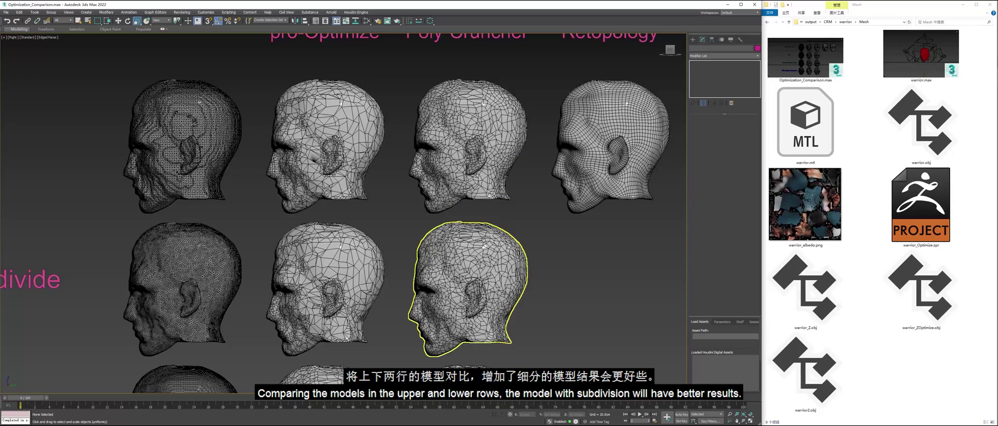
pyautogui.scroll(-3, 502, 286)
pyautogui.scroll(3, 510, 286)
pyautogui.scroll(-3, 506, 269)
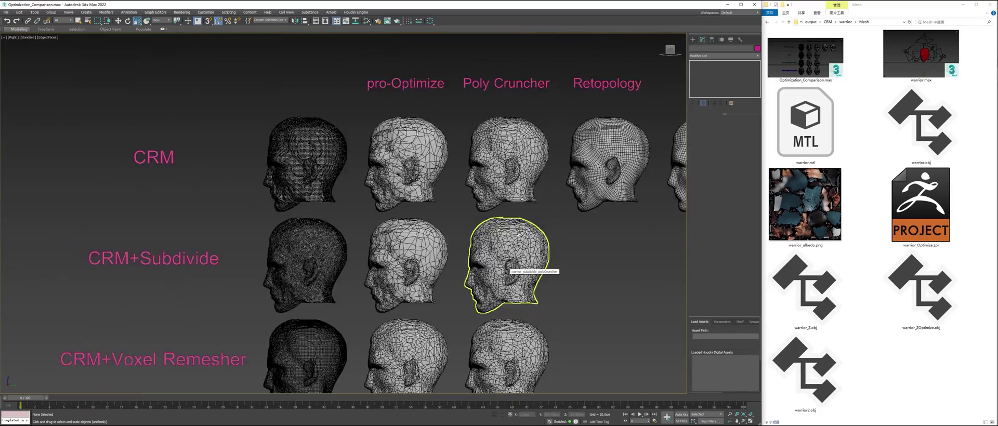
# Select the CRM+Voxel Remesher head and set its remesh resolution to 16
pyautogui.moveTo(205, 352); pyautogui.dragTo(241, 227)
pyautogui.scroll(4, 254, 247)
pyautogui.scroll(2, 486, 252)
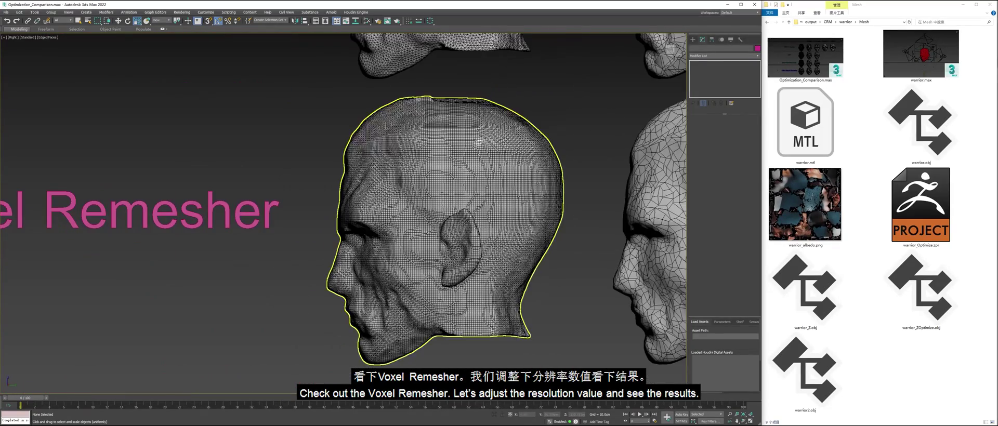
pyautogui.click(525, 260)
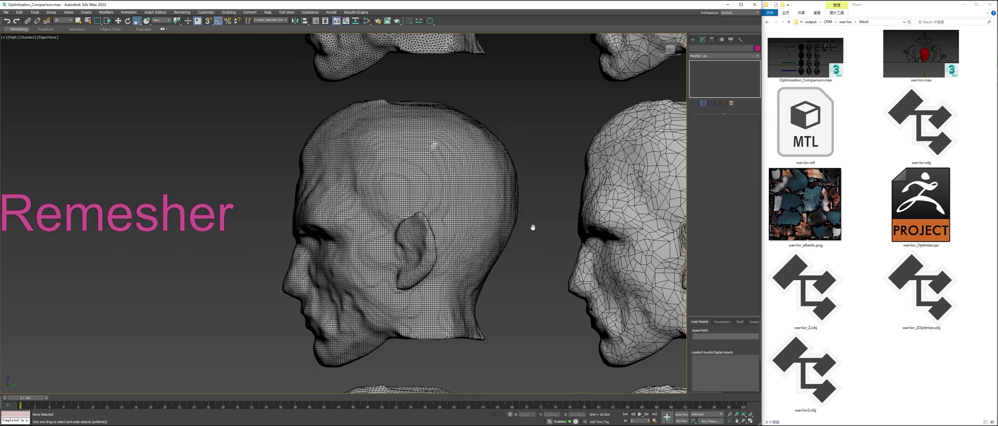
pyautogui.click(486, 217)
pyautogui.doubleClick(730, 143)
pyautogui.write('16')
pyautogui.press('Return')
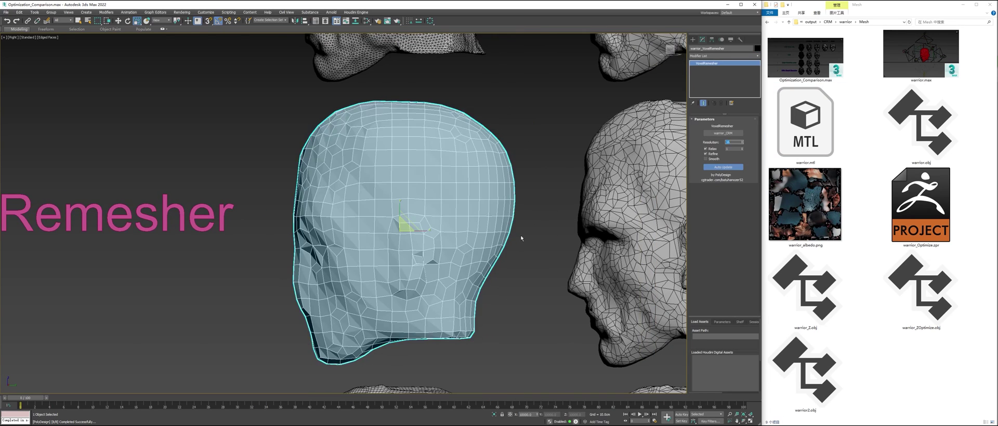
# Set the Voxel Remesher head's resolution to 64
pyautogui.scroll(-3, 521, 238)
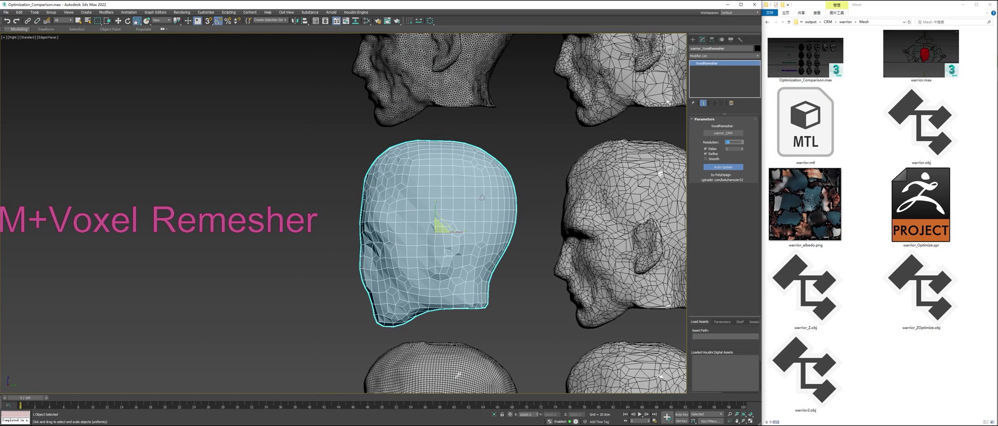
pyautogui.write('64')
pyautogui.press('Return')
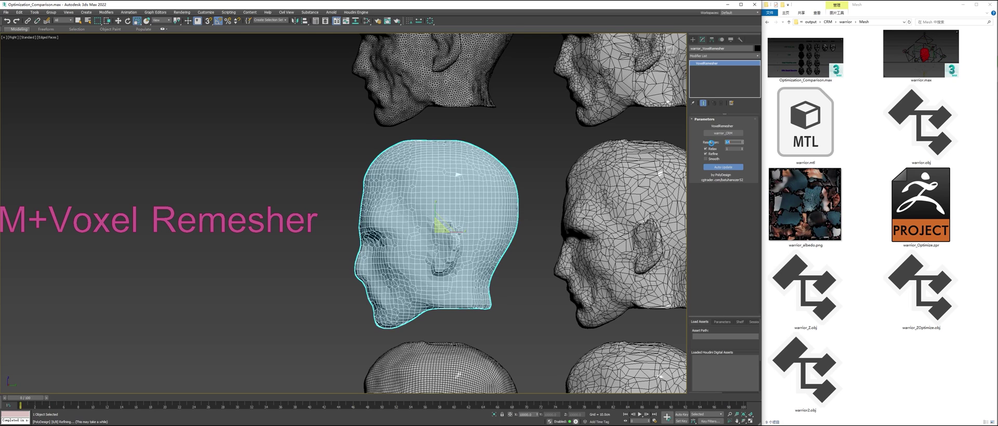
# Check the object properties of the CRM+Voxel Remesher head
pyautogui.click(535, 232)
pyautogui.moveTo(528, 157); pyautogui.dragTo(486, 179)
pyautogui.click(442, 214)
pyautogui.rightClick(443, 214)
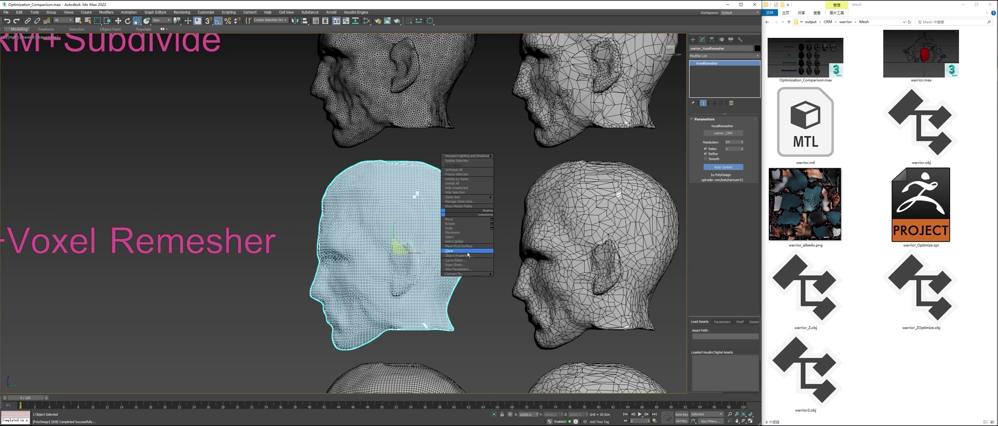
pyautogui.click(462, 252)
pyautogui.click(428, 299)
# Set the CRM+Voxel Remesher head's resolution to 128 and clear the selection
pyautogui.doubleClick(729, 142)
pyautogui.write('128')
pyautogui.press('Return')
pyautogui.click(490, 268)
pyautogui.scroll(3, 456, 270)
pyautogui.scroll(-3, 457, 268)
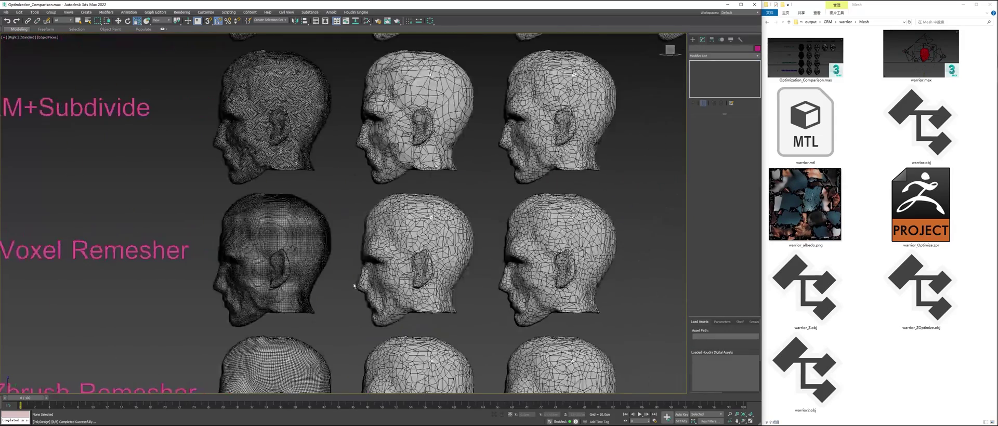
# Review the modifier stacks of the pro-Optimize and Poly Cruncher heads in the CRM+Voxel Remesher row
pyautogui.click(452, 262)
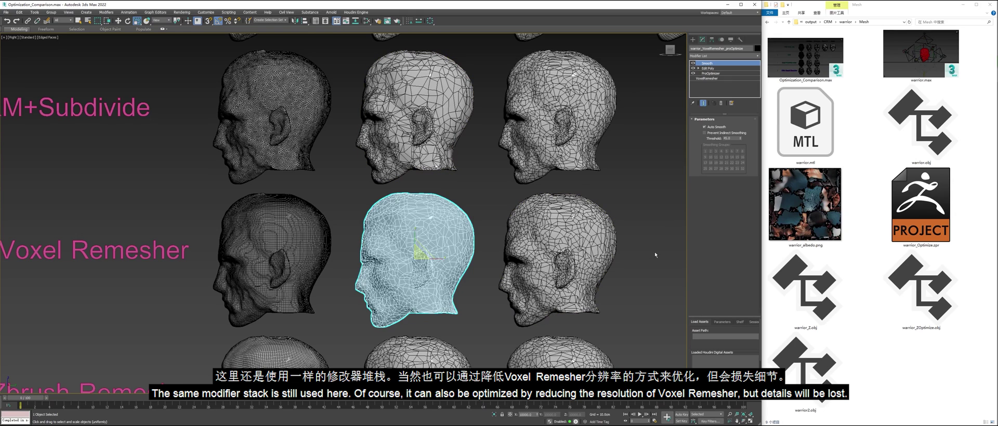
pyautogui.click(603, 260)
pyautogui.scroll(2, 630, 266)
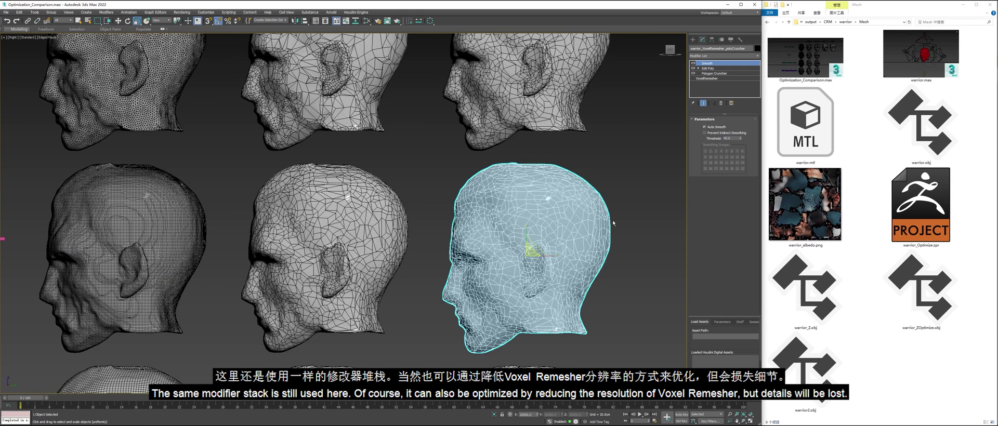
pyautogui.click(619, 283)
# Compare the optimized heads in the CRM+Voxel Remesher row with those in the rows above for mesh quality and transition detail
pyautogui.scroll(-4, 466, 208)
pyautogui.moveTo(436, 166); pyautogui.dragTo(430, 227)
pyautogui.scroll(2, 425, 218)
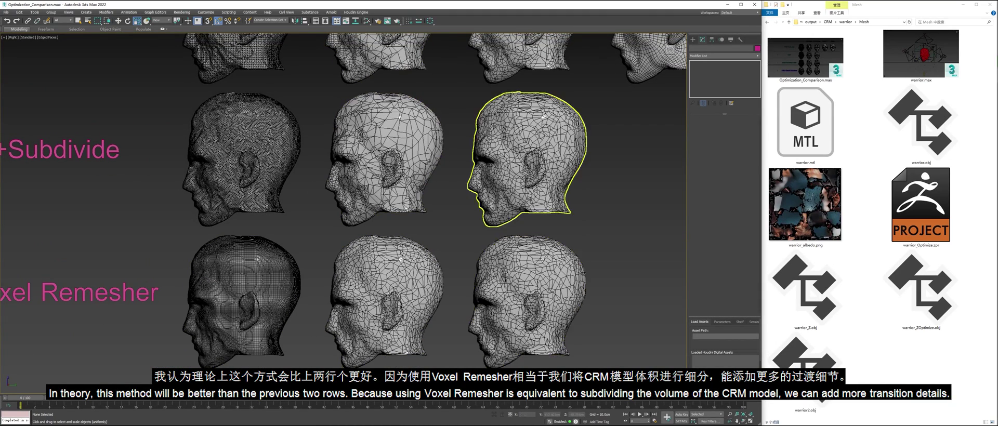
pyautogui.moveTo(610, 320); pyautogui.dragTo(608, 277)
pyautogui.scroll(5, 607, 277)
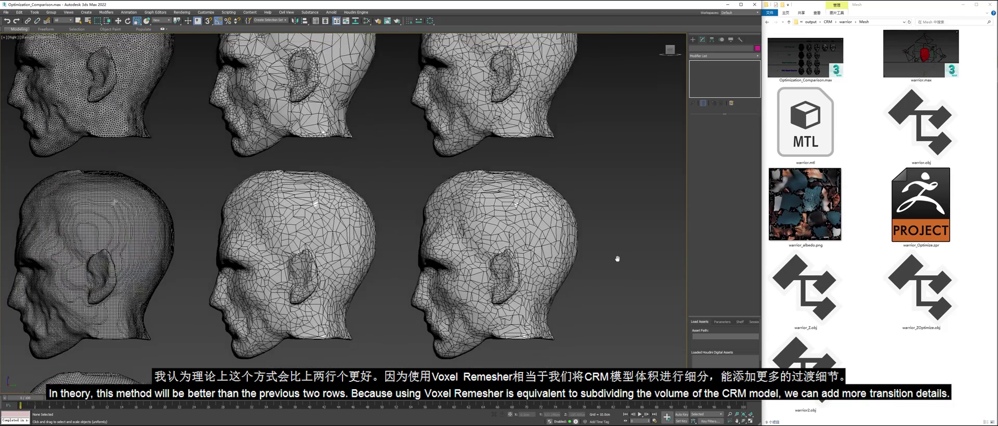
pyautogui.scroll(-8, 605, 320)
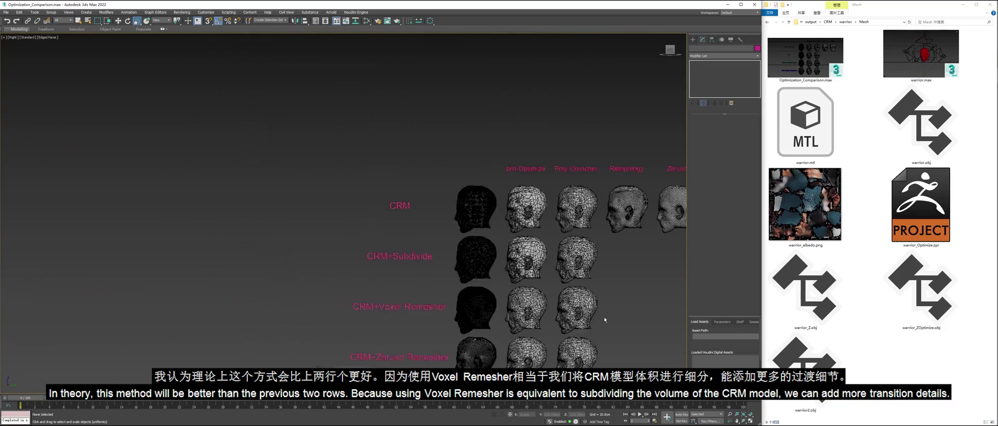
# Examine the topology of the CRM+Zbrush Remesher head up close
pyautogui.scroll(6, 448, 355)
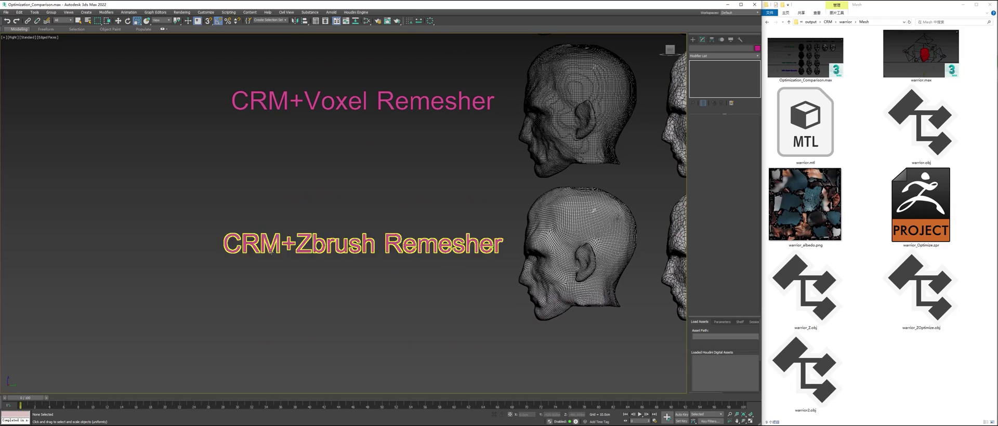
pyautogui.scroll(4, 444, 281)
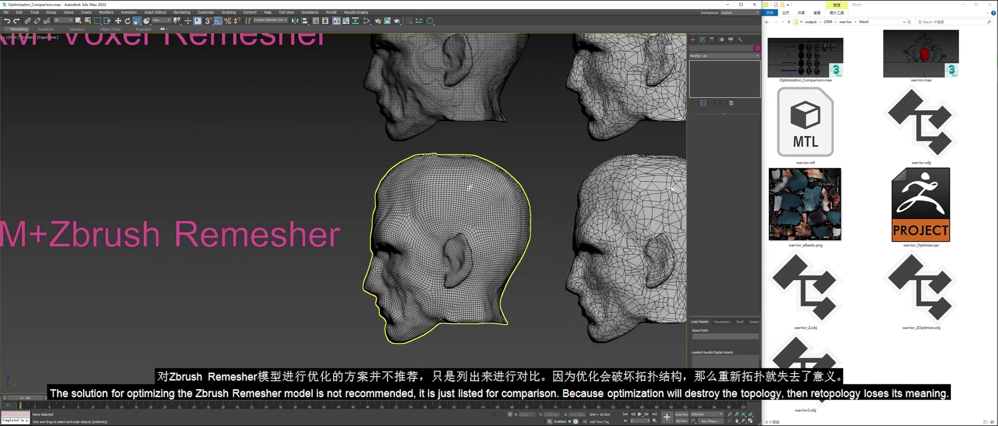
pyautogui.moveTo(474, 281); pyautogui.dragTo(481, 301)
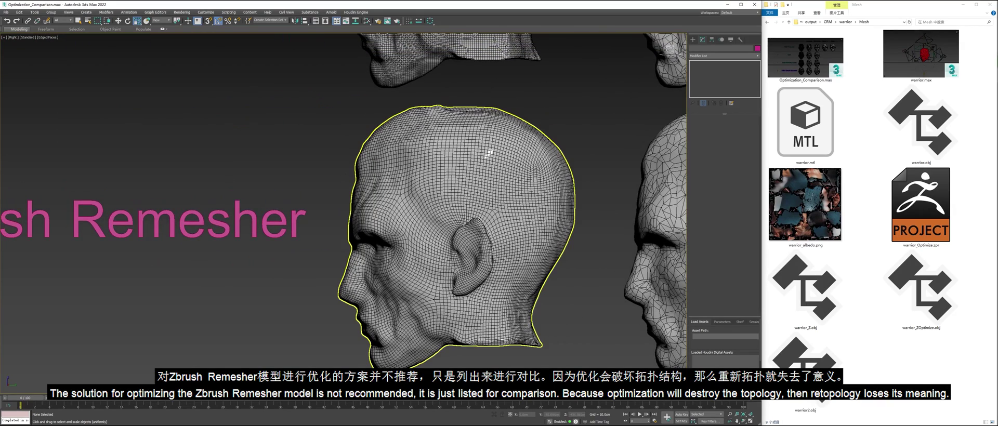
pyautogui.scroll(-8, 506, 300)
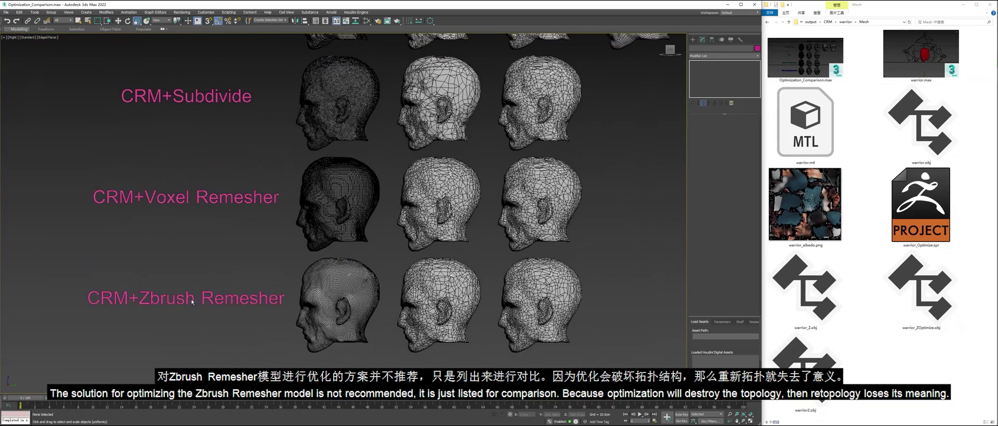
pyautogui.scroll(4, 320, 313)
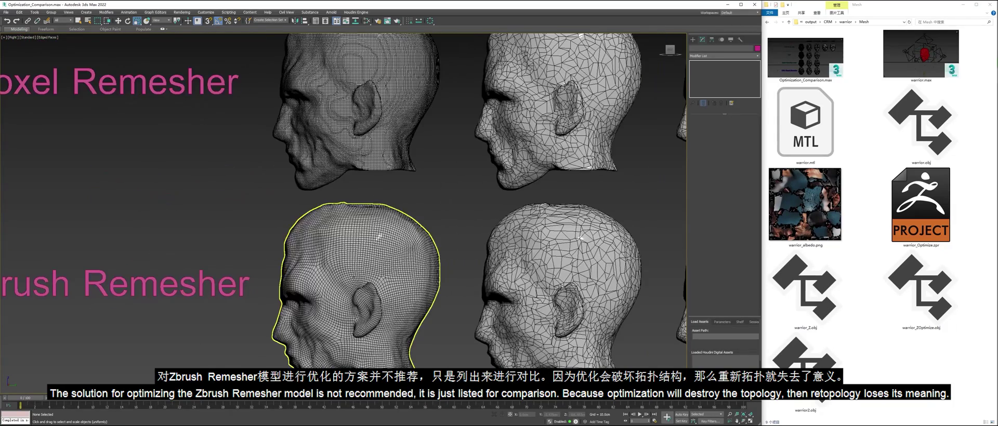
# Review the modifier stack of the pro-Optimize head in the CRM+Zbrush Remesher row and clear the selection
pyautogui.click(319, 312)
pyautogui.click(586, 245)
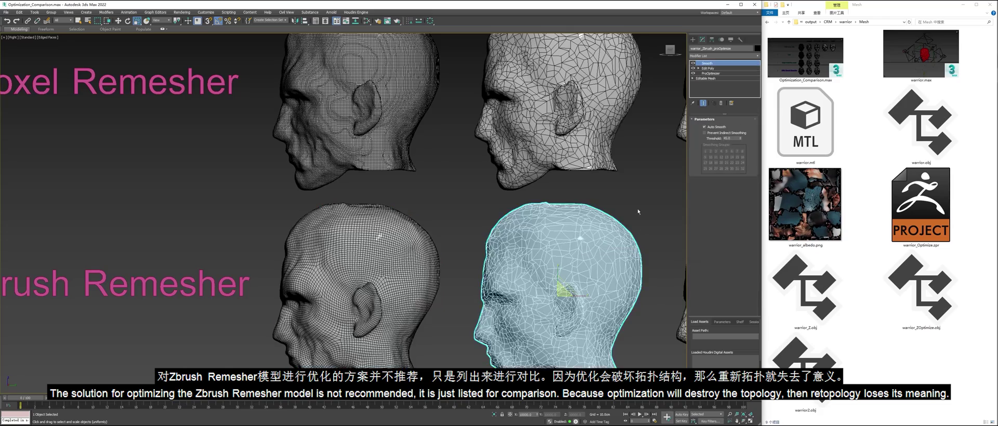
pyautogui.click(517, 224)
pyautogui.scroll(-5, 517, 224)
pyautogui.hotkey('ctrl', 'd')
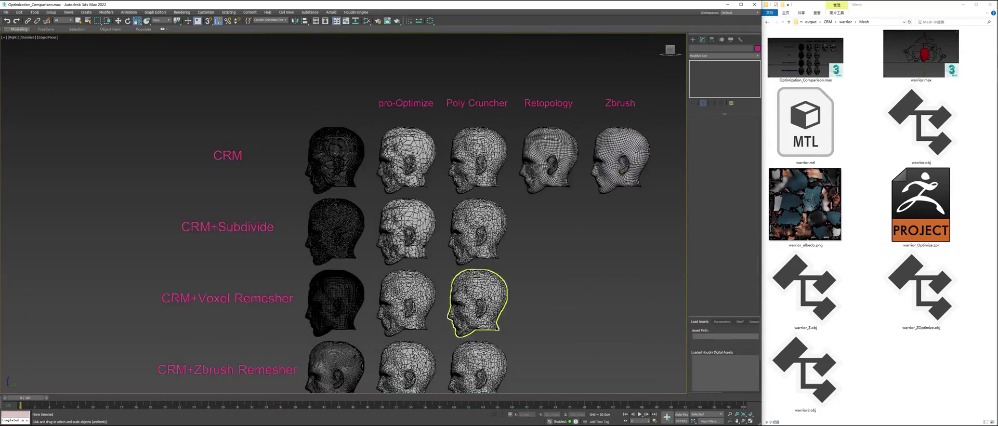
# Select the Retopology head in the CRM row to inspect its Retopology modifier settings
pyautogui.moveTo(579, 193); pyautogui.dragTo(535, 327)
pyautogui.scroll(3, 517, 272)
pyautogui.scroll(-1, 535, 327)
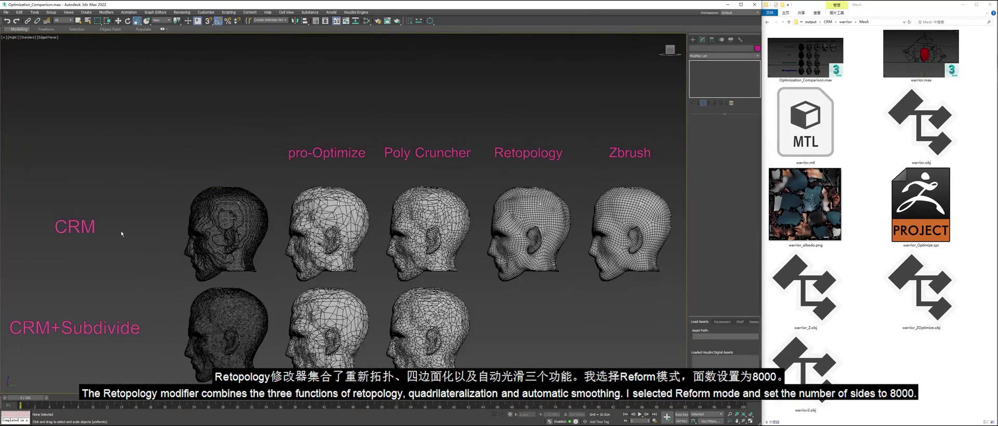
pyautogui.scroll(5, 473, 250)
pyautogui.click(468, 218)
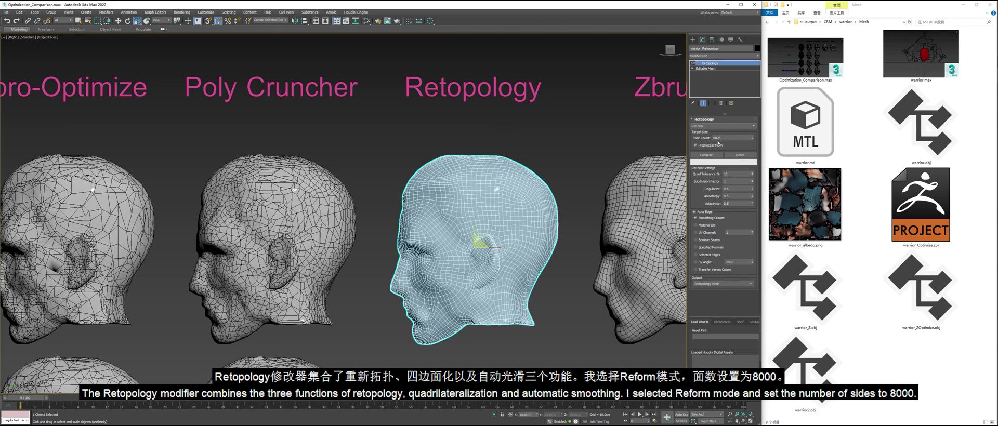
# Check the object properties of the Poly Cruncher and pro-Optimize heads in the CRM row against the Retopology head's target face count
pyautogui.rightClick(288, 229)
pyautogui.click(312, 274)
pyautogui.click(425, 300)
pyautogui.rightClick(108, 222)
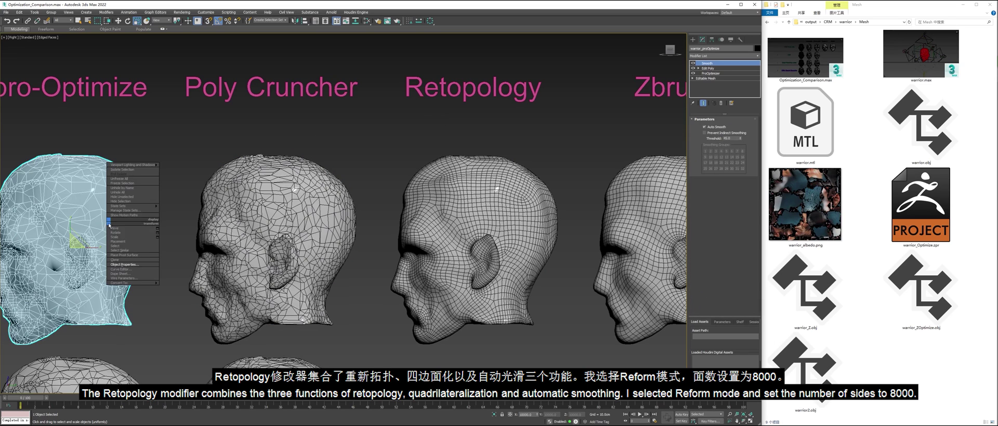
pyautogui.click(134, 264)
pyautogui.click(425, 299)
pyautogui.click(479, 234)
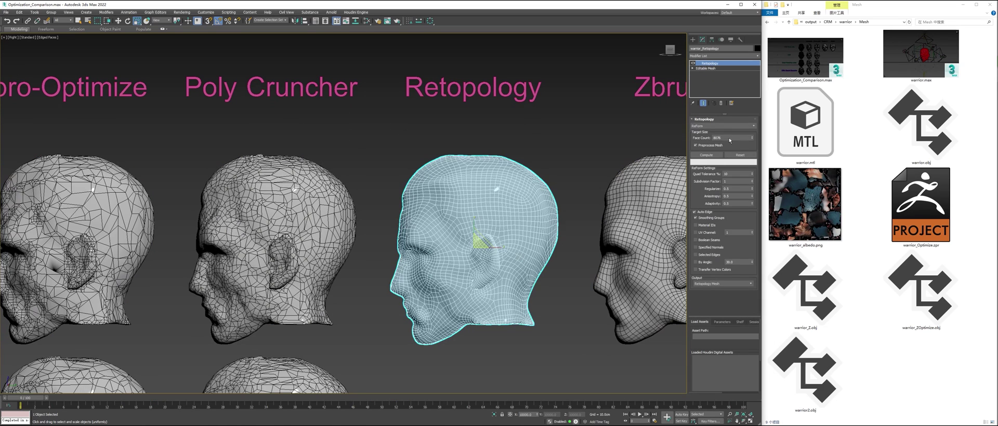
pyautogui.click(599, 148)
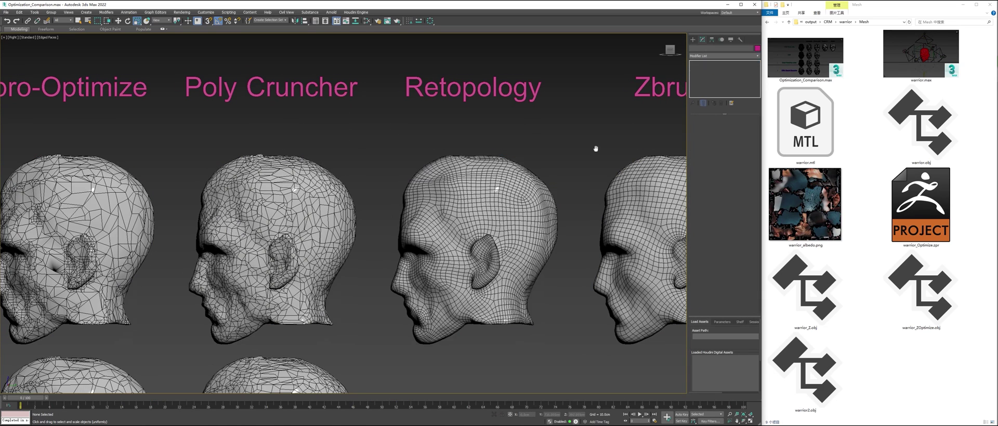